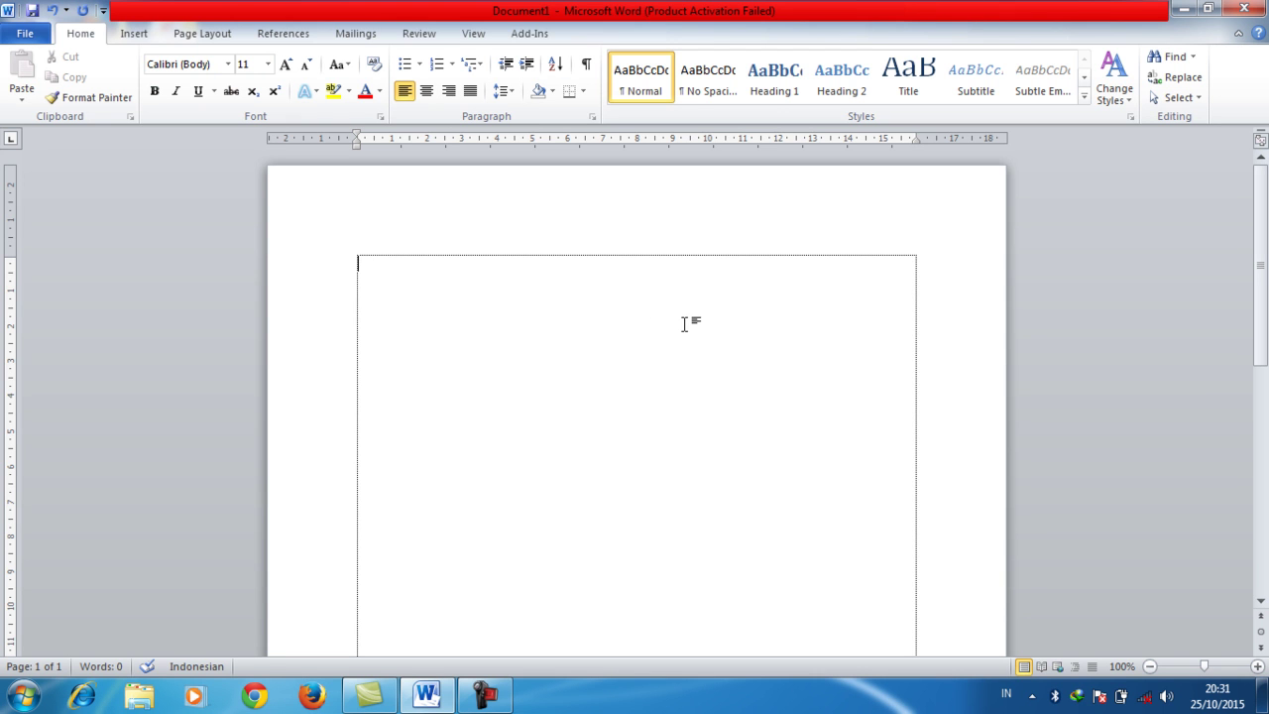
Choose Times New Roman from the Font list for the empty document.
left_click(228, 65)
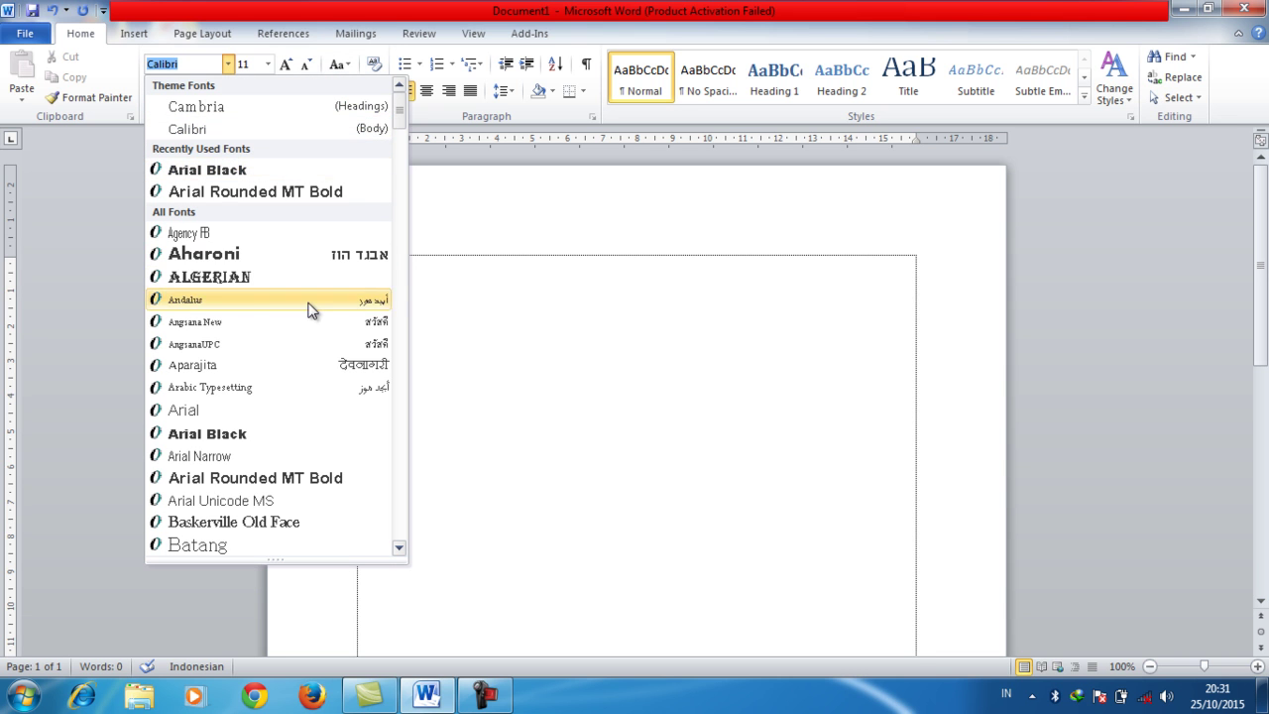
scroll(303, 303, "down", 5)
scroll(327, 303, "down", 5)
left_click_drag(402, 173, 406, 513)
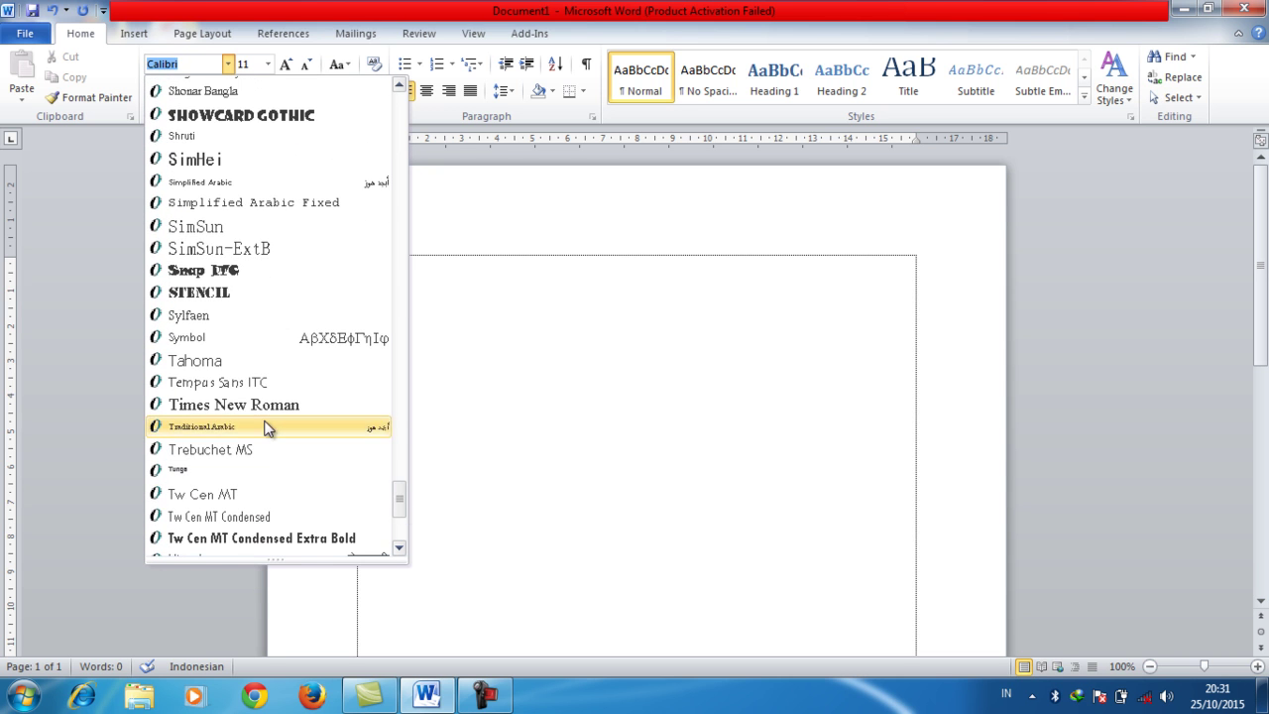
left_click(268, 406)
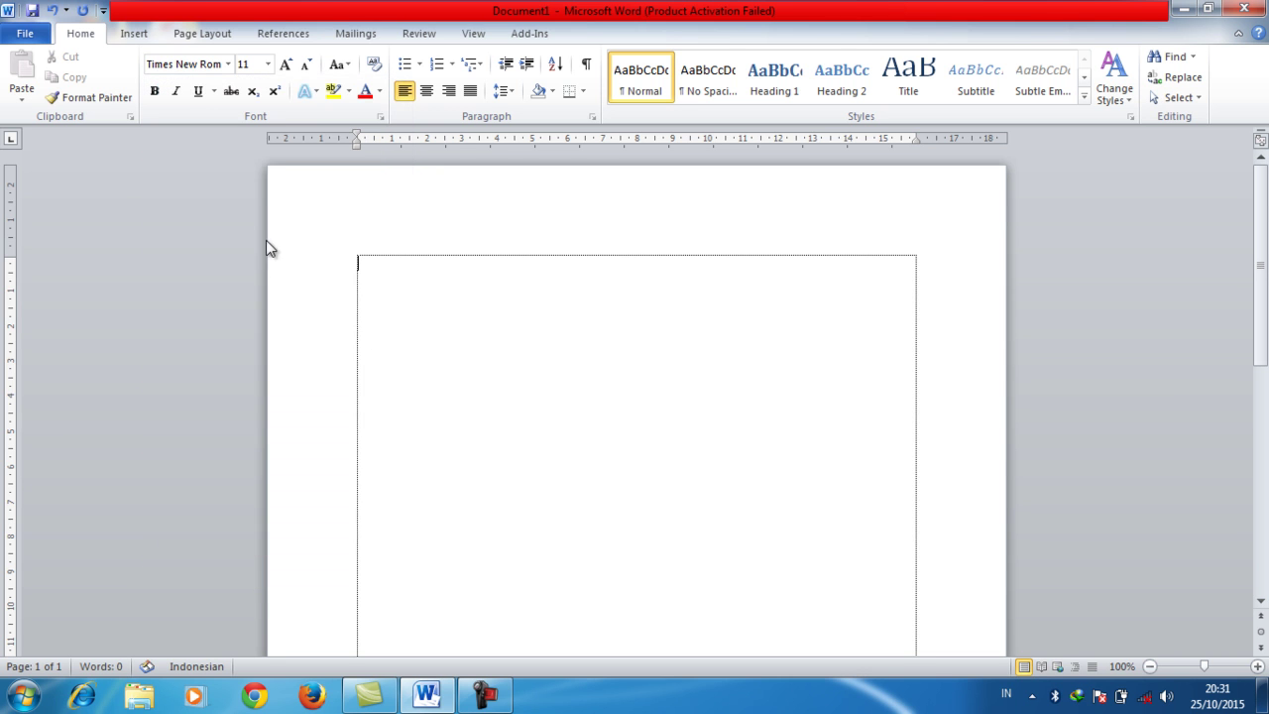
left_click(268, 64)
Set the font size to 12 and type HALAMAN JUDUL and LEMBAR PENGESAHAN.
left_click(245, 148)
type("HALAMAN JUDUL ")
type("KATA")
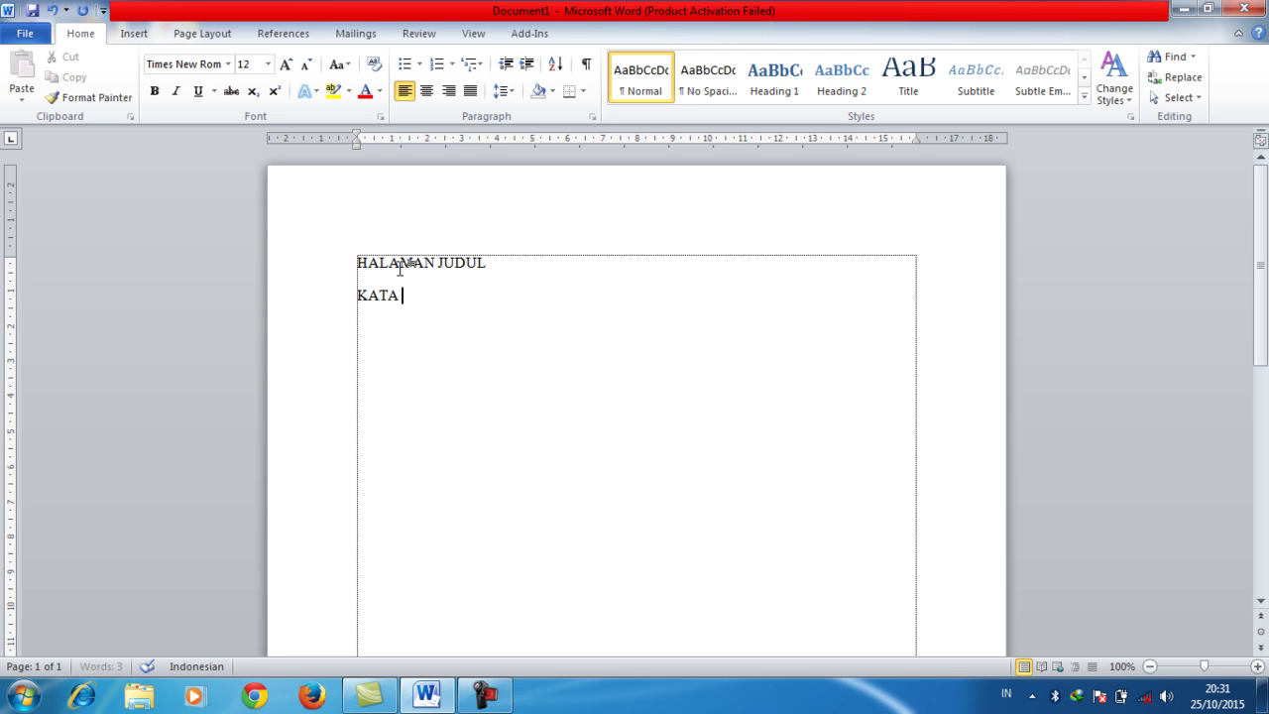
key("BackSpace")
key("BackSpace")
key("BackSpace")
key("BackSpace")
type("LEMBAR PENGESAHAN")
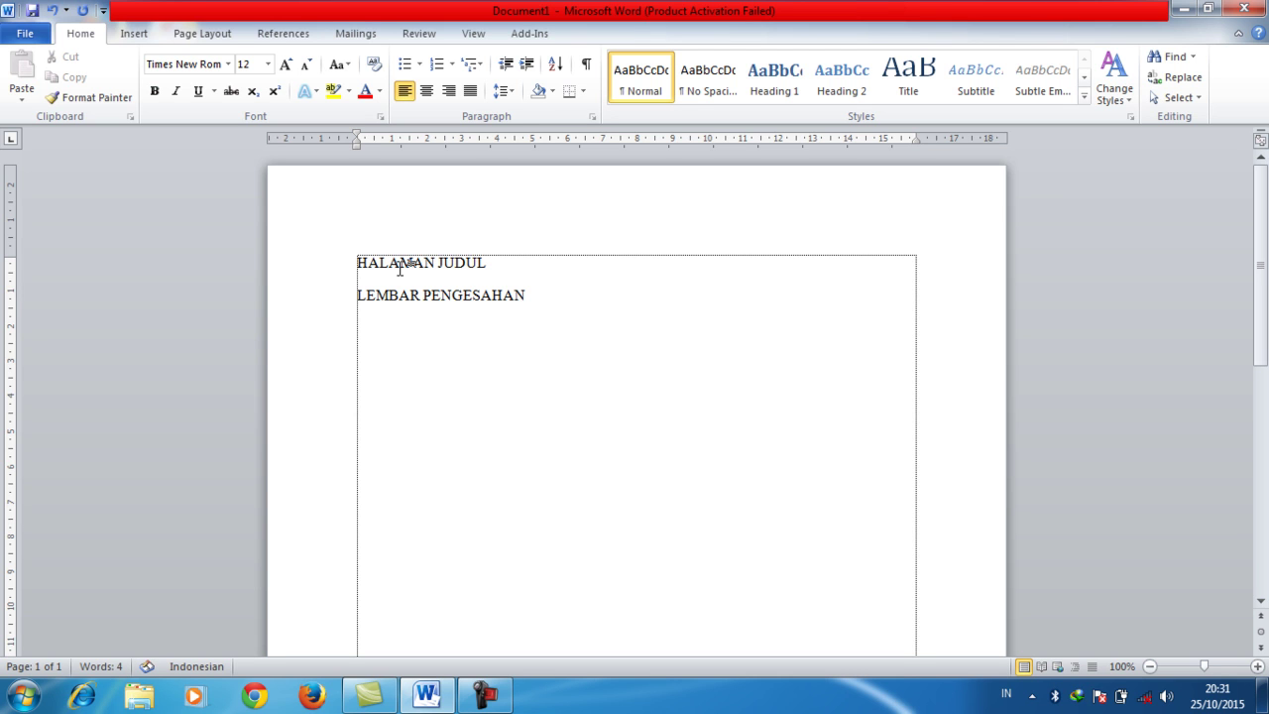
key("Return")
Add KATA PENGANTAR, DAFTAR ISI, DAFTAR TABEL, DAFTAR GAMBAR, DAFTAR LAMPIRAN, then begin BAB I PENDAHULUAN.
type("K")
type("ATA")
type(" PE")
type("NGANTAR ")
type("DAFTAR")
type(" I")
type("SI")
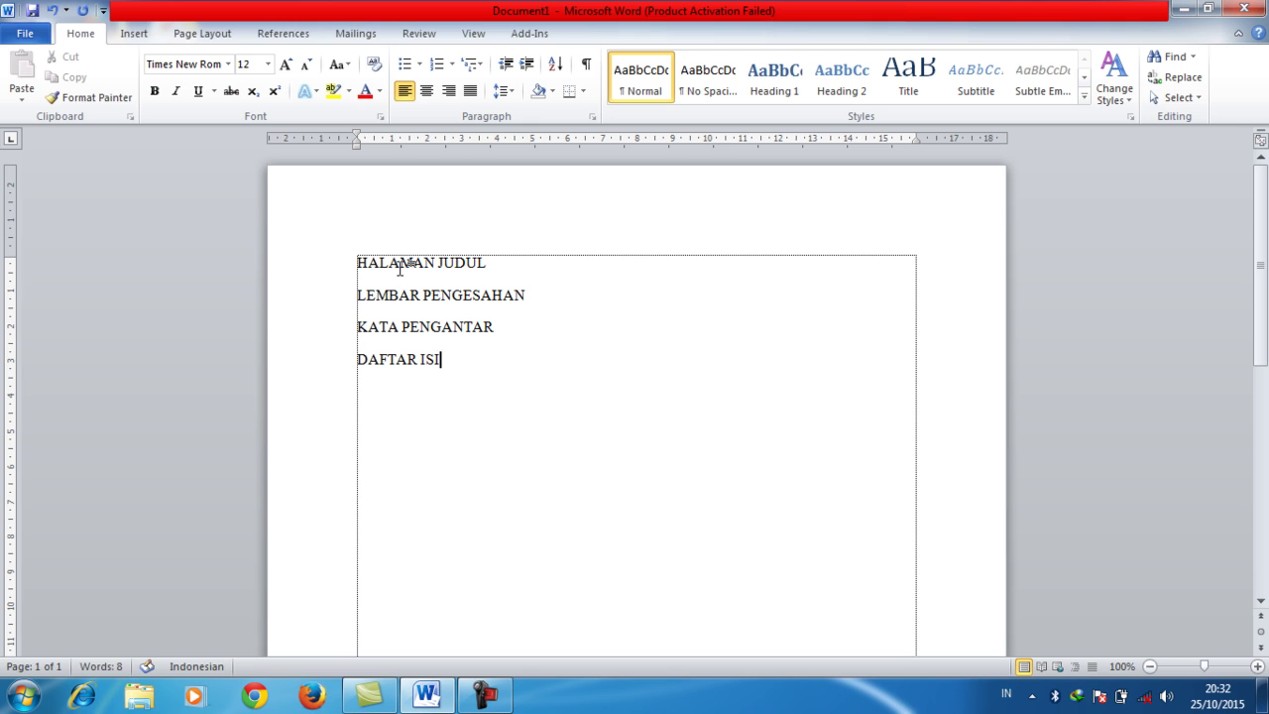
key("Return")
type("DAFTAR")
type(" TABEL")
key("Return")
type("DAFTAR GAMBAR")
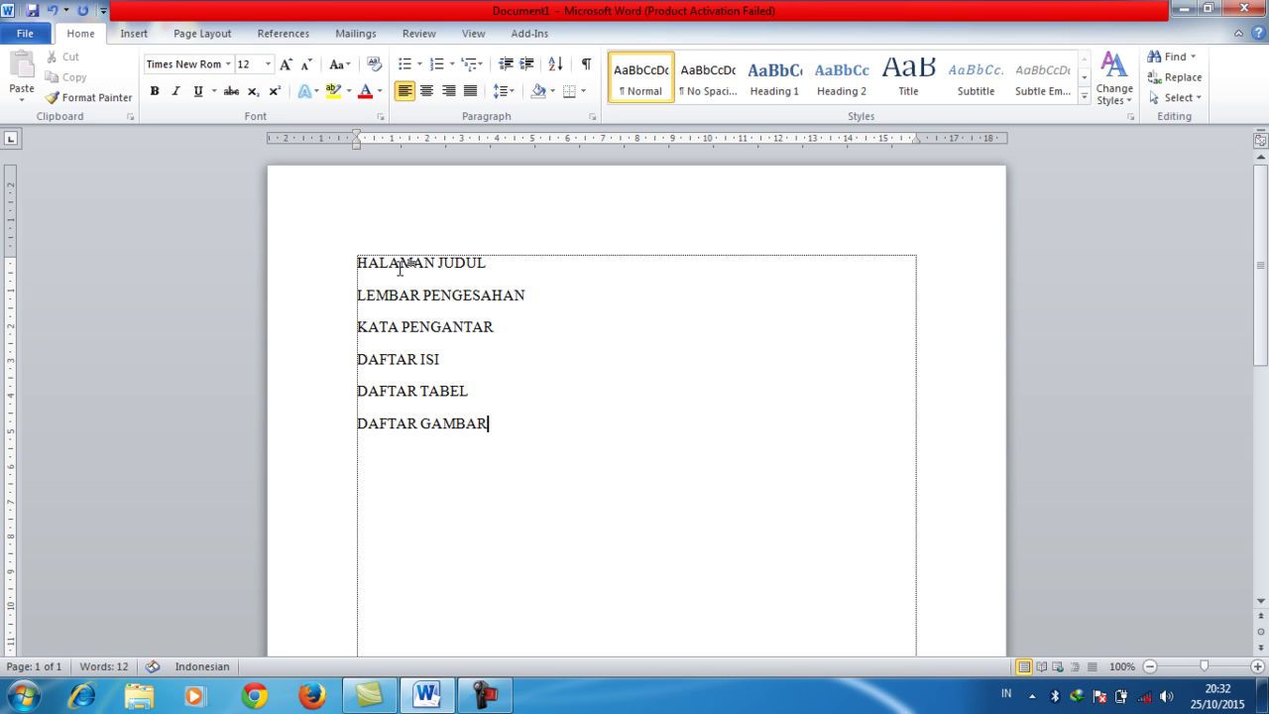
key("Return")
type("DAFTAR LAMPIRA")
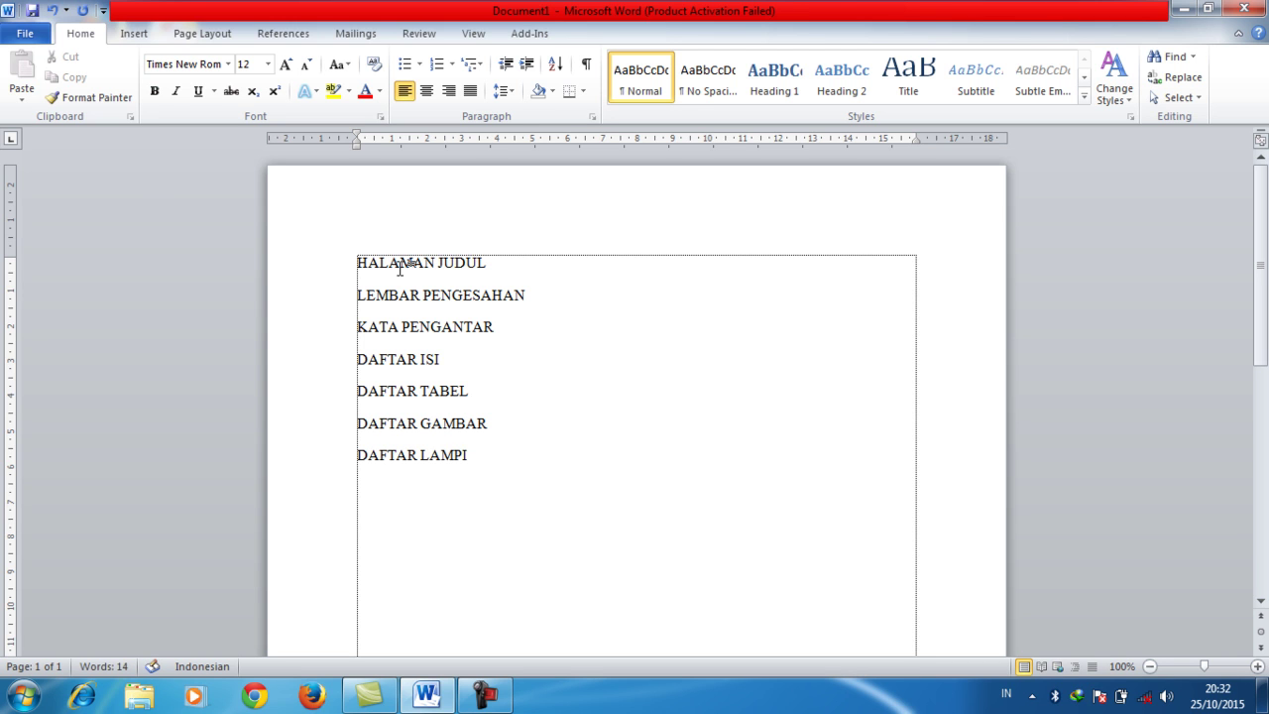
type("N")
key("Return")
type("BAB")
type(" I PENDAHULUAN")
Add BAB II TINJAUAN PUSTAKA, BAB III METODE PENELITIAN and BAB IV PEMBAHASAN on separate lines.
key("Return")
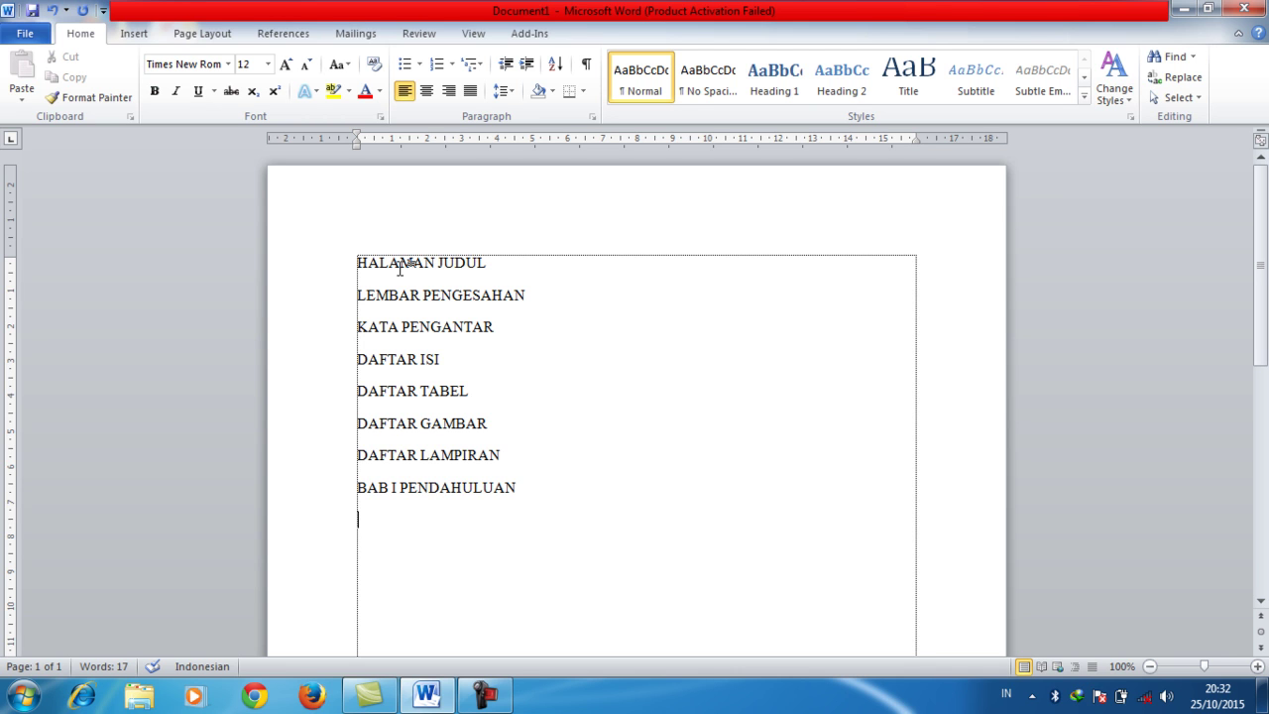
type("BAB")
type(" II")
type(" TINJ")
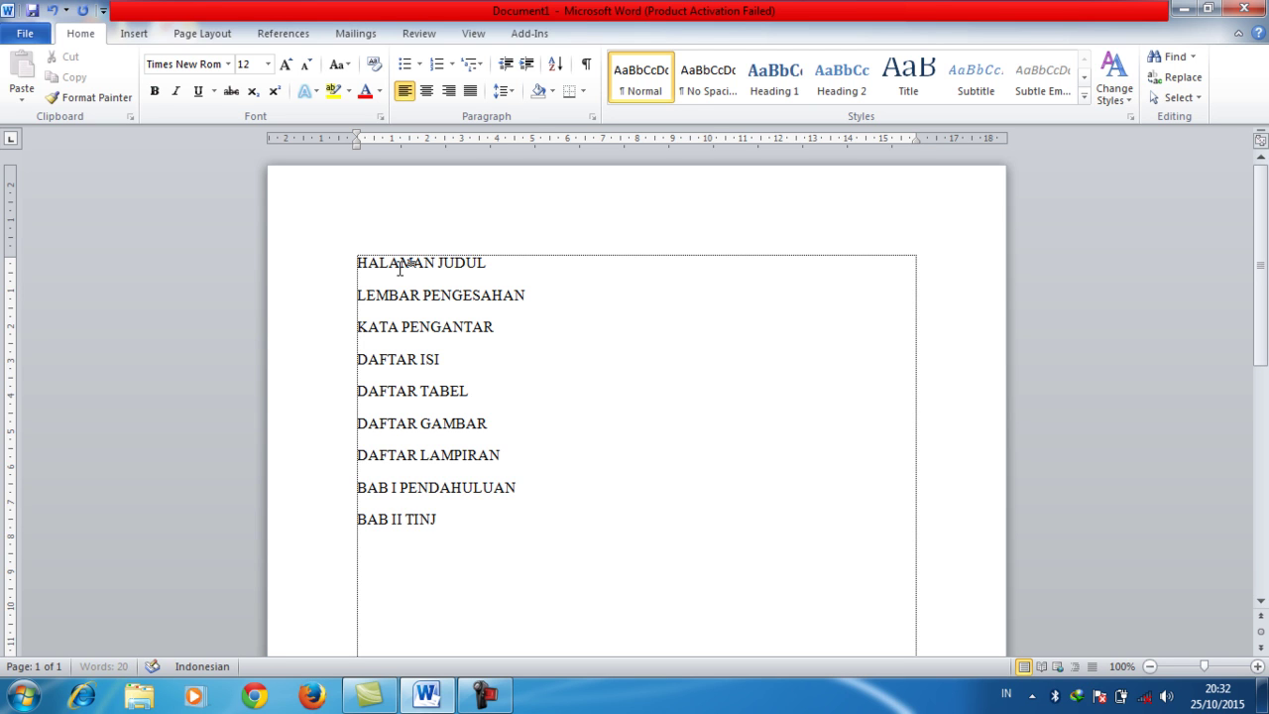
type("AUAN PUSTAKA")
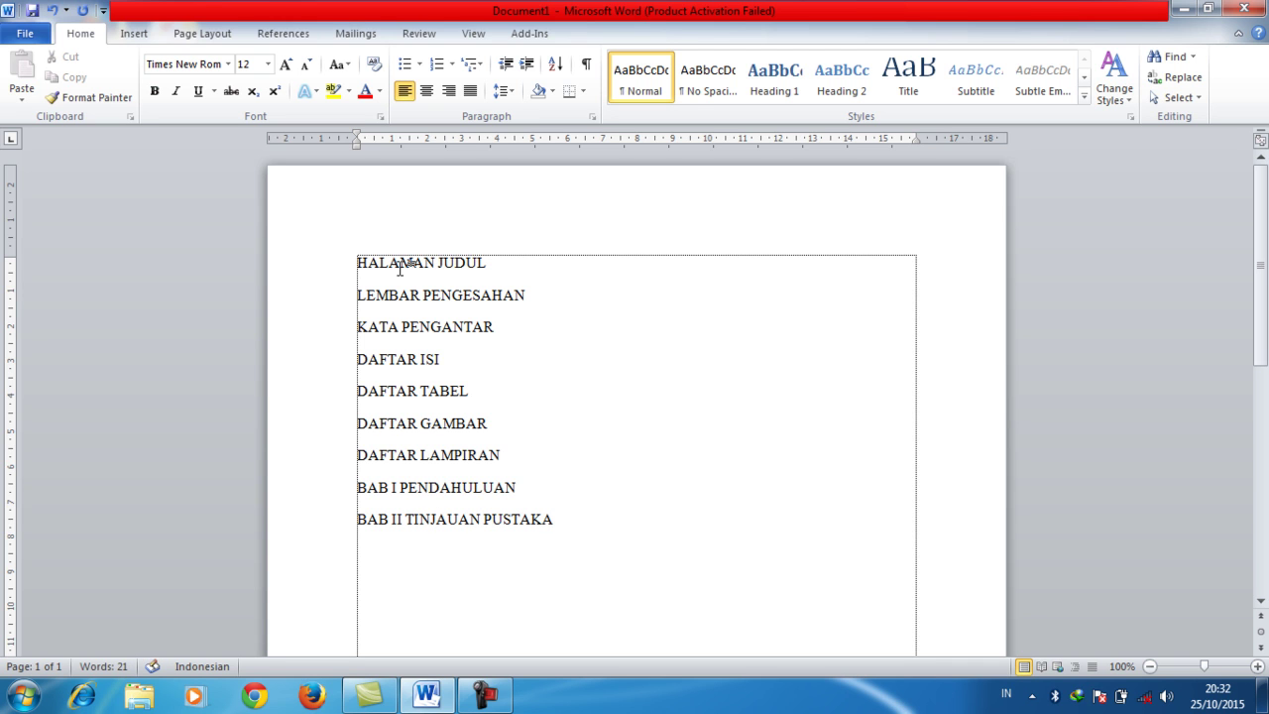
key("Return")
type("BAB III MET")
type("ODE PENELITIAN")
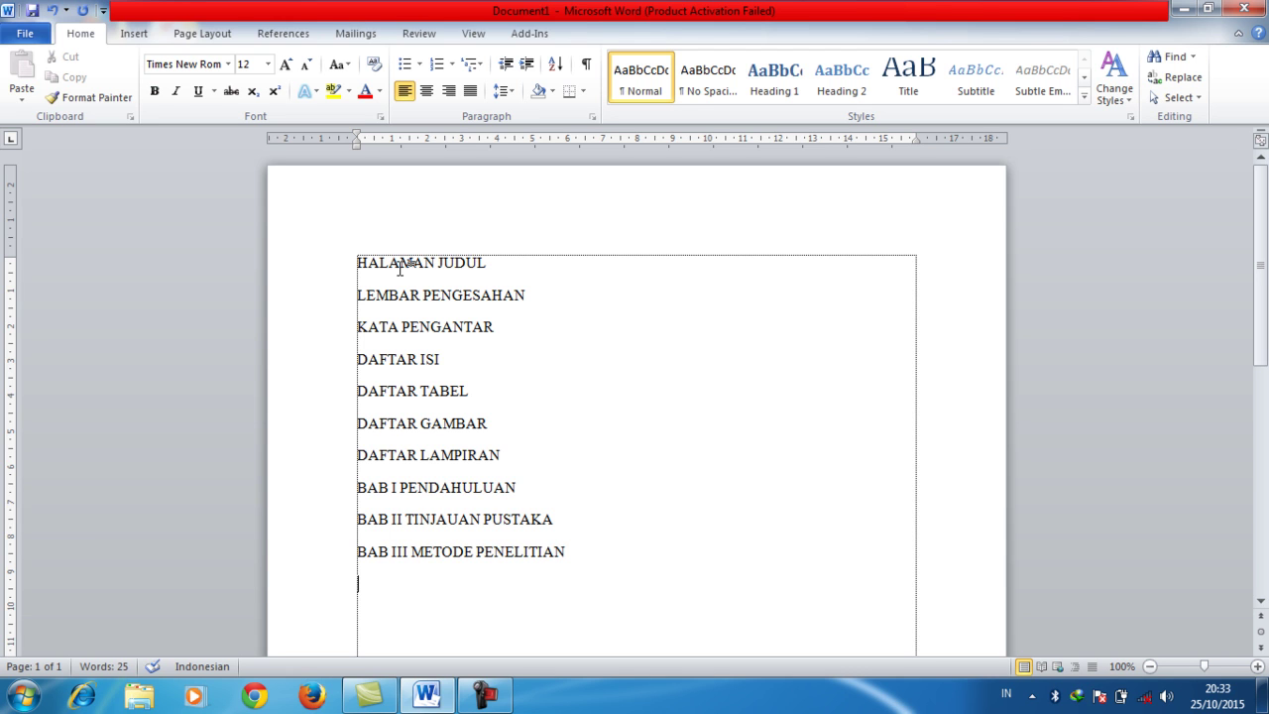
key("Return")
type("BAB ")
type("IV PEMBAHASAN")
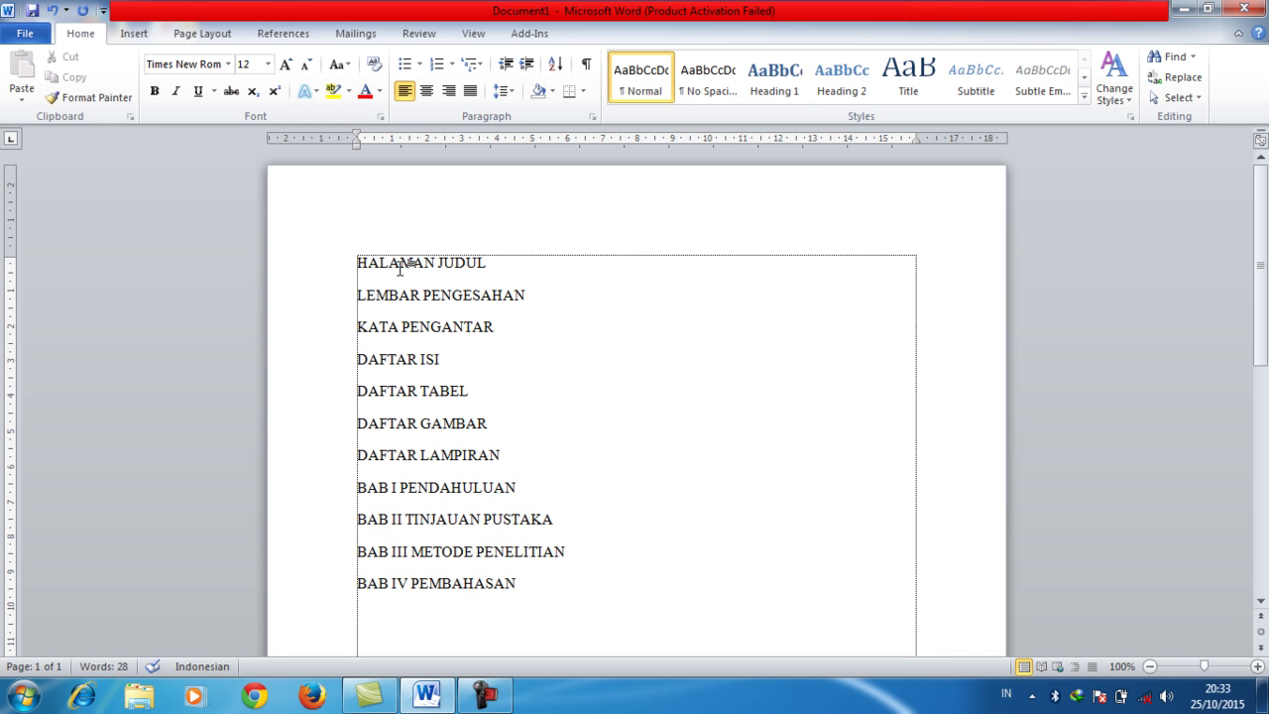
key("Return")
Add BAB V PENUTUP, DAFTAR PUSTAKA and LAMPIRAN-LAMPIRAN, dismissing the Windows notification.
type("BAB")
type("V")
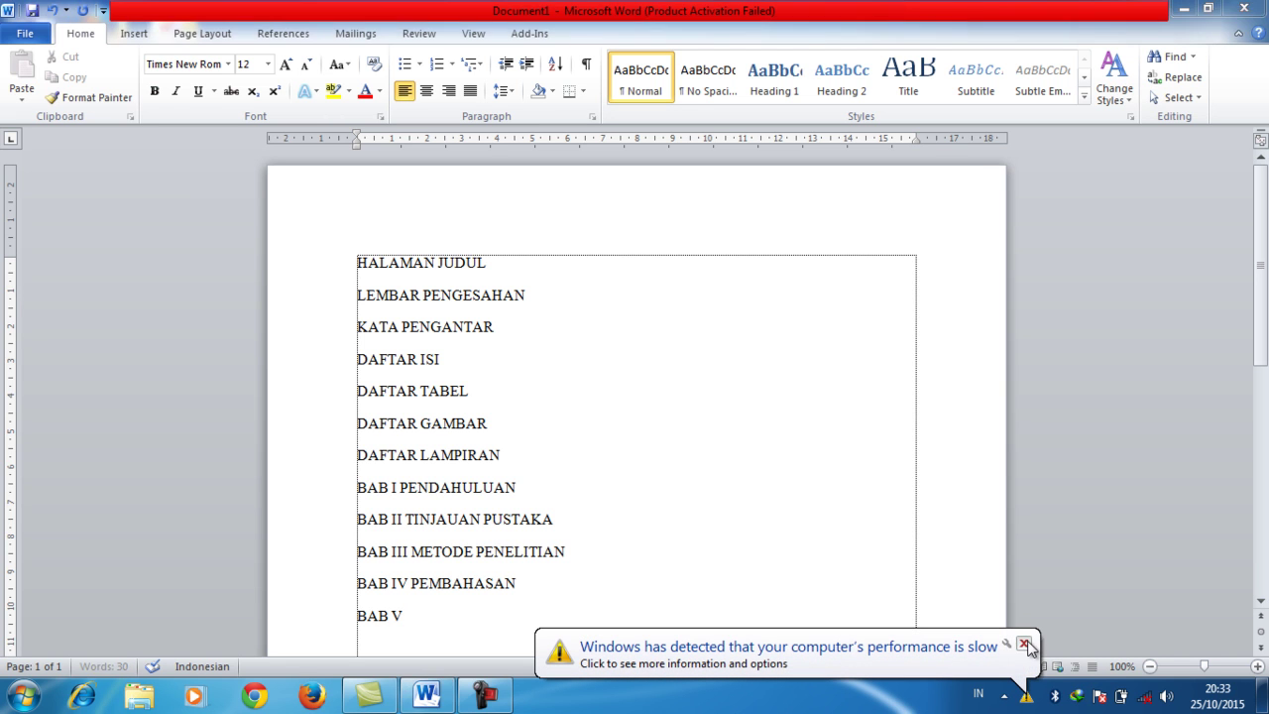
left_click(1025, 645)
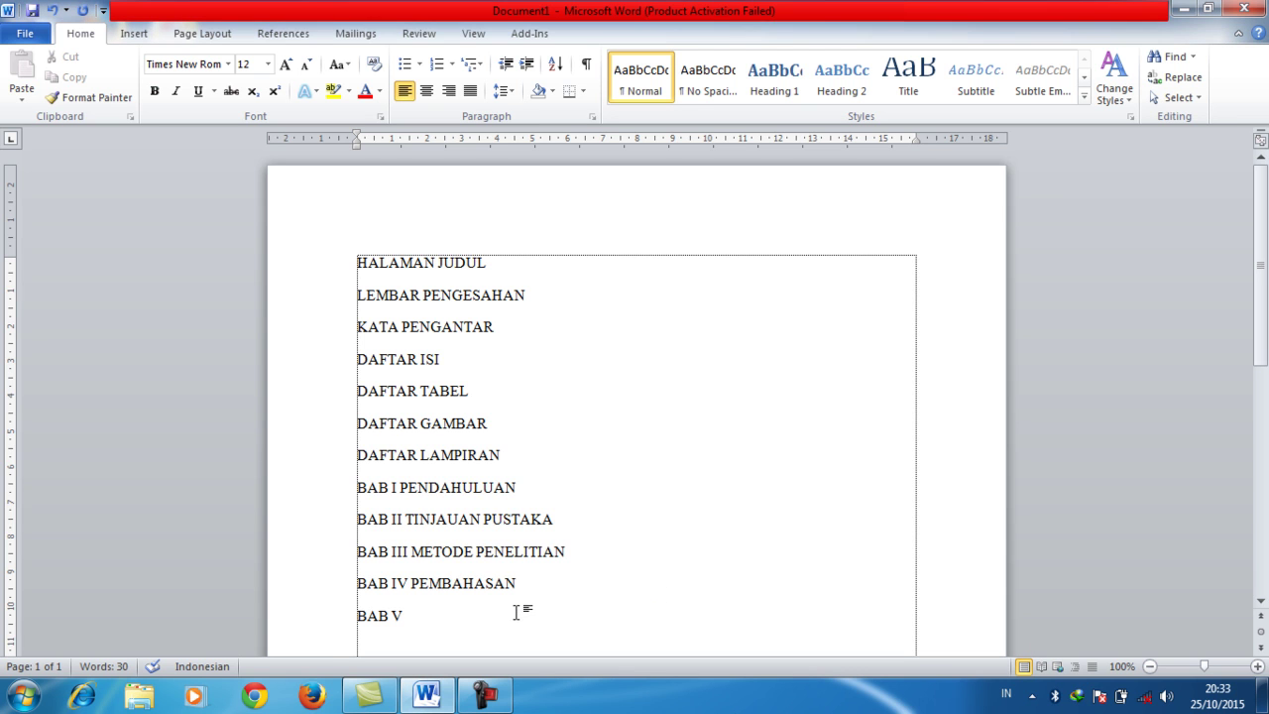
type("PENUTUP")
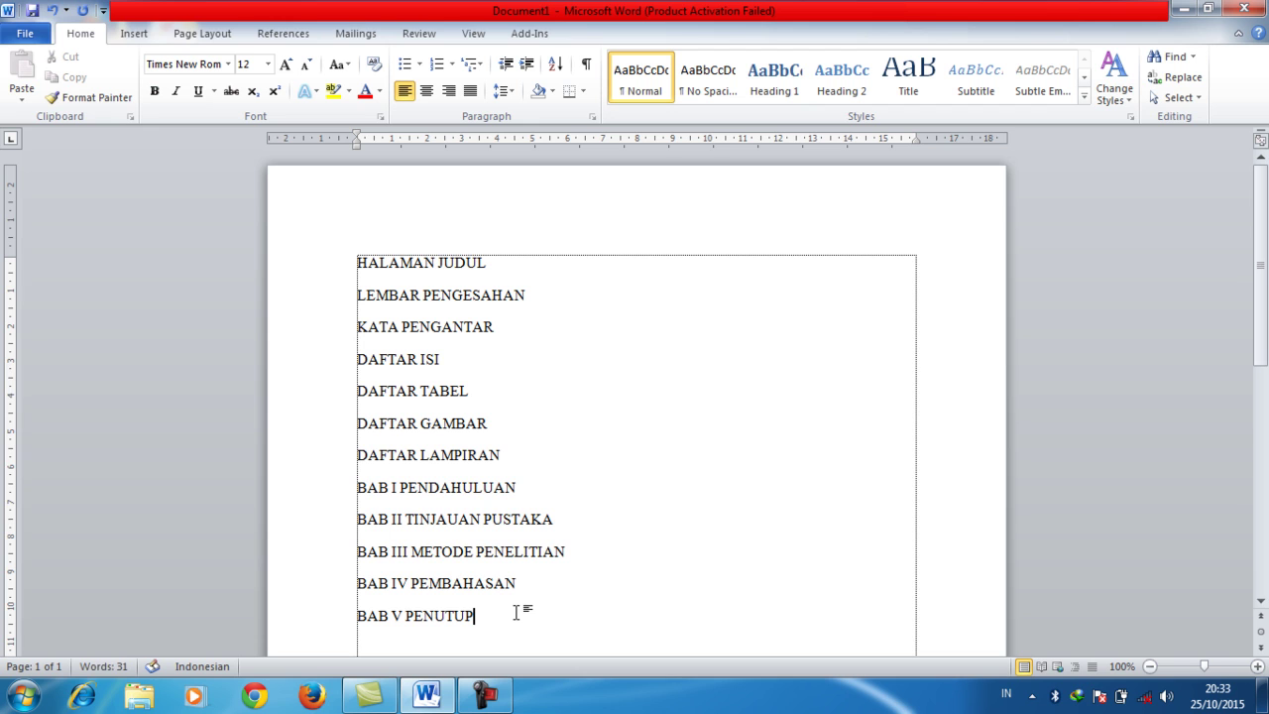
key("Return")
type("DAFTAR PUSTAKA")
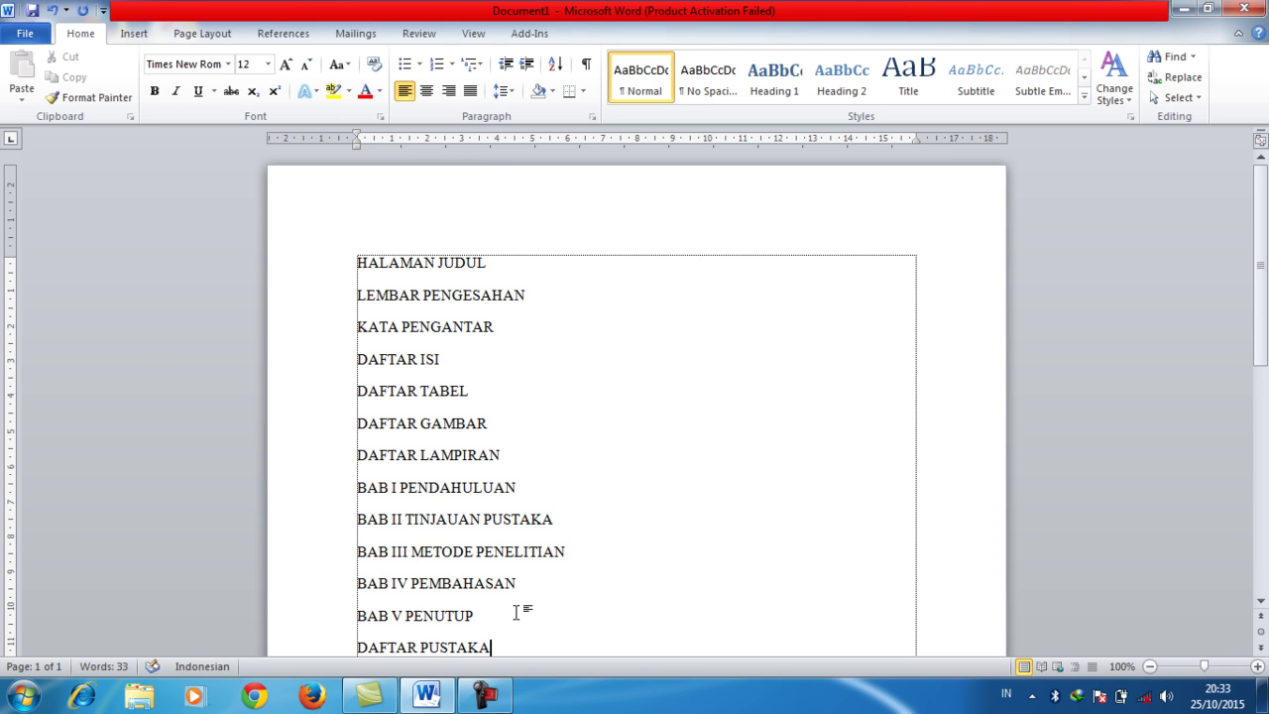
key("Return")
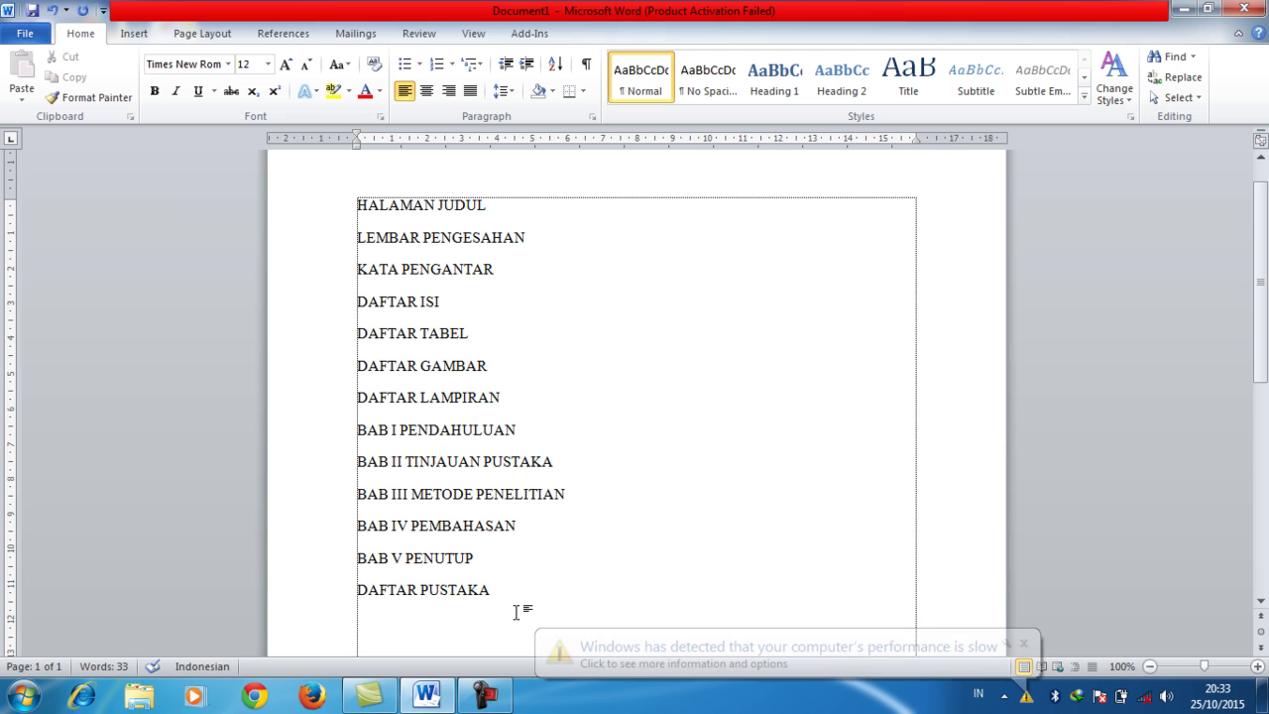
type("LAMPIRAN-LAMPIRAN")
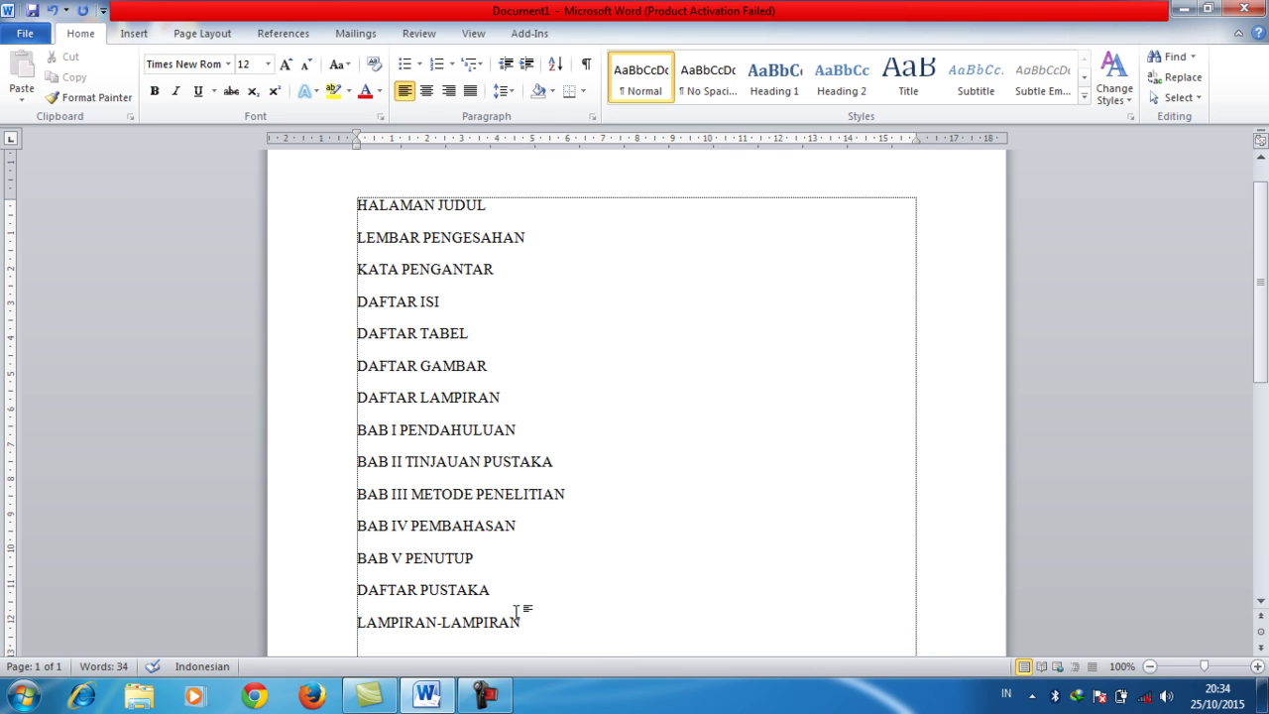
Insert an empty line below BAB I PENDAHULUAN.
left_click(505, 209)
left_click(522, 271)
left_click(470, 302)
left_click(477, 330)
left_click(499, 365)
left_click(528, 431)
key("Return")
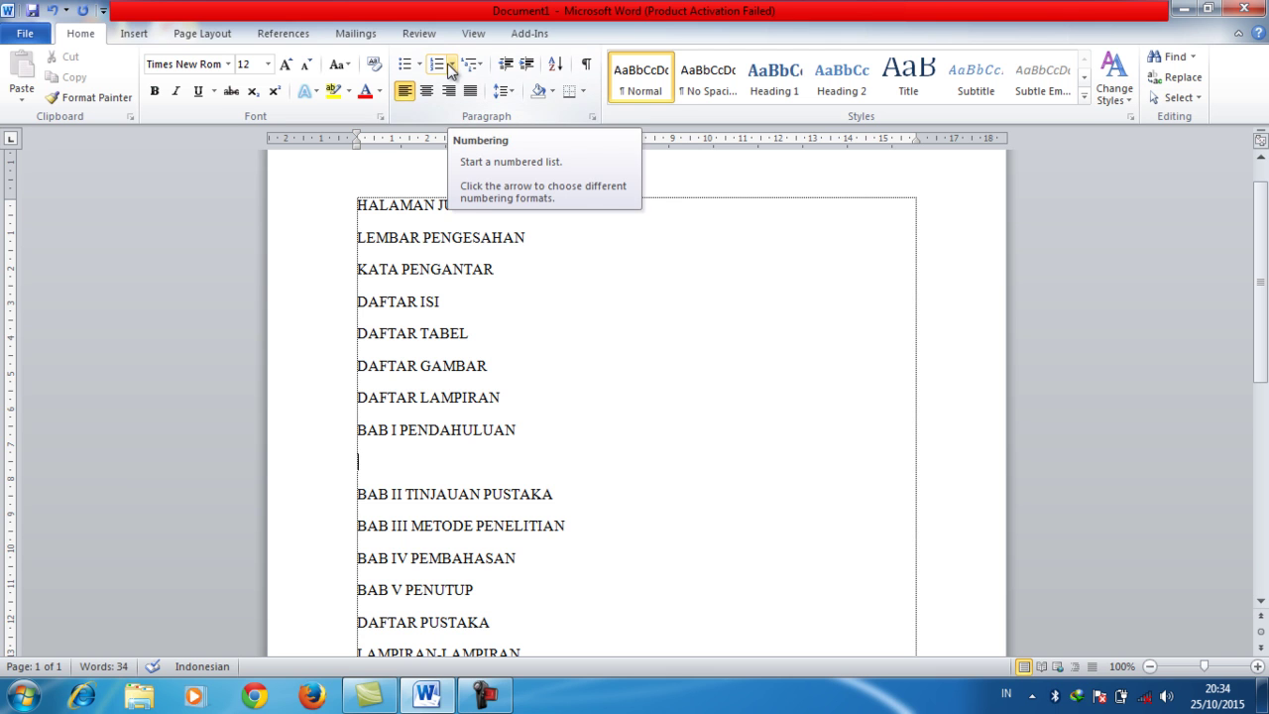
Define a custom '1. 1.' number format for the new line.
left_click(452, 67)
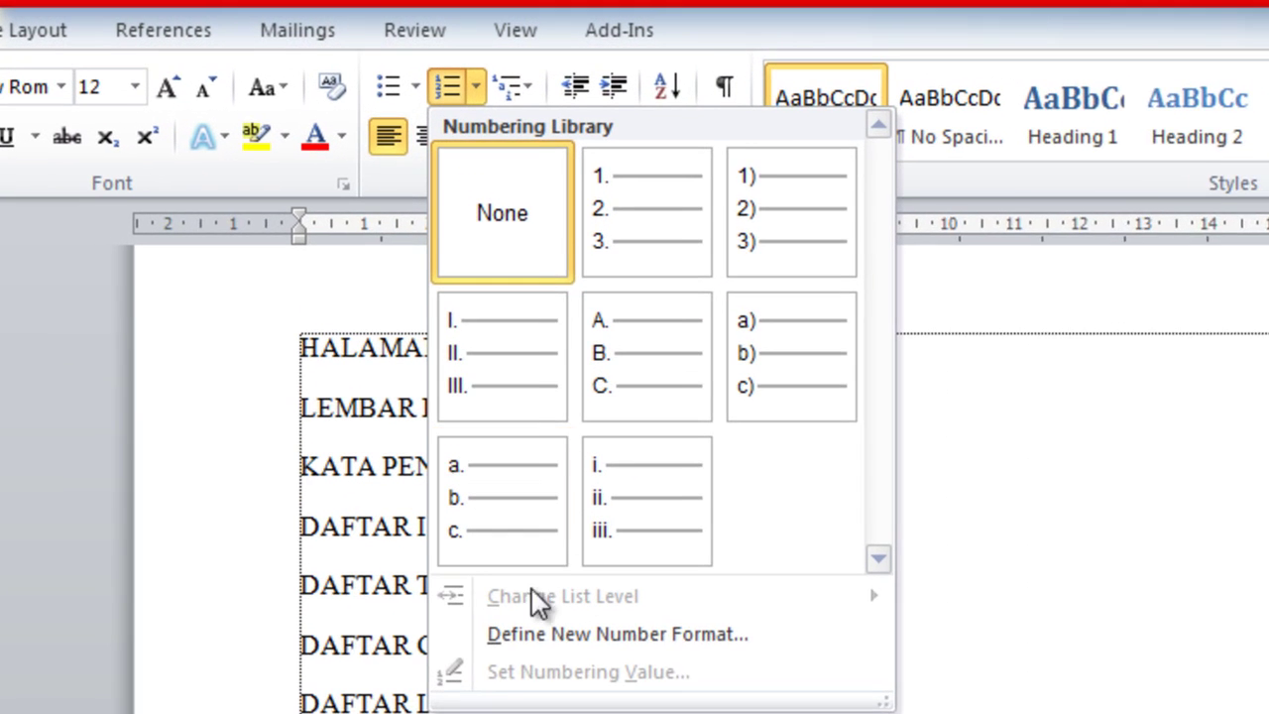
left_click(570, 452)
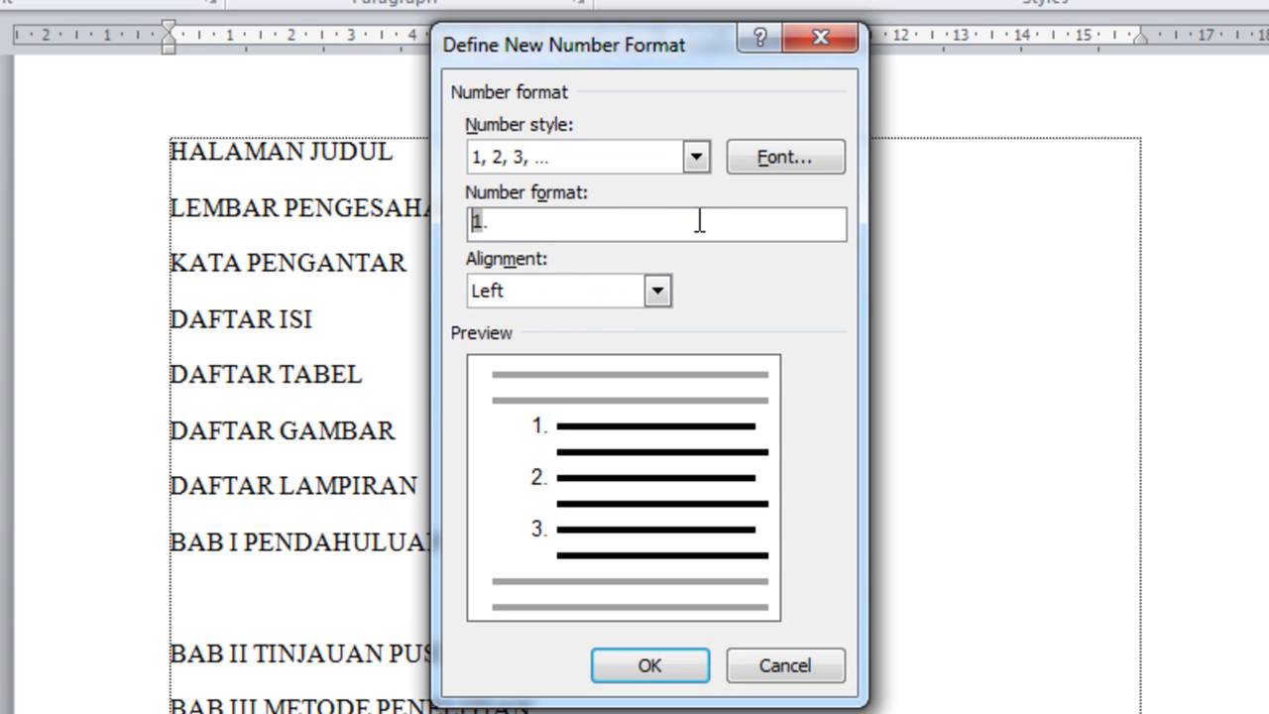
type(" 1.")
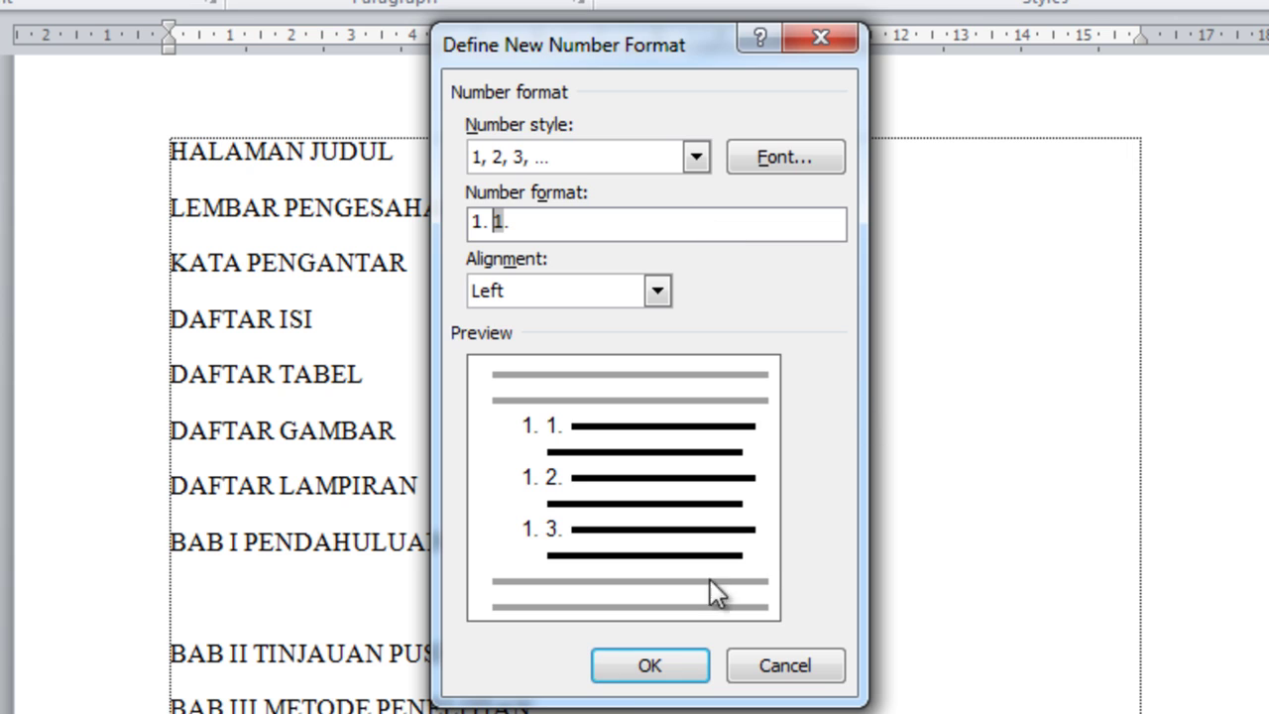
left_click(655, 667)
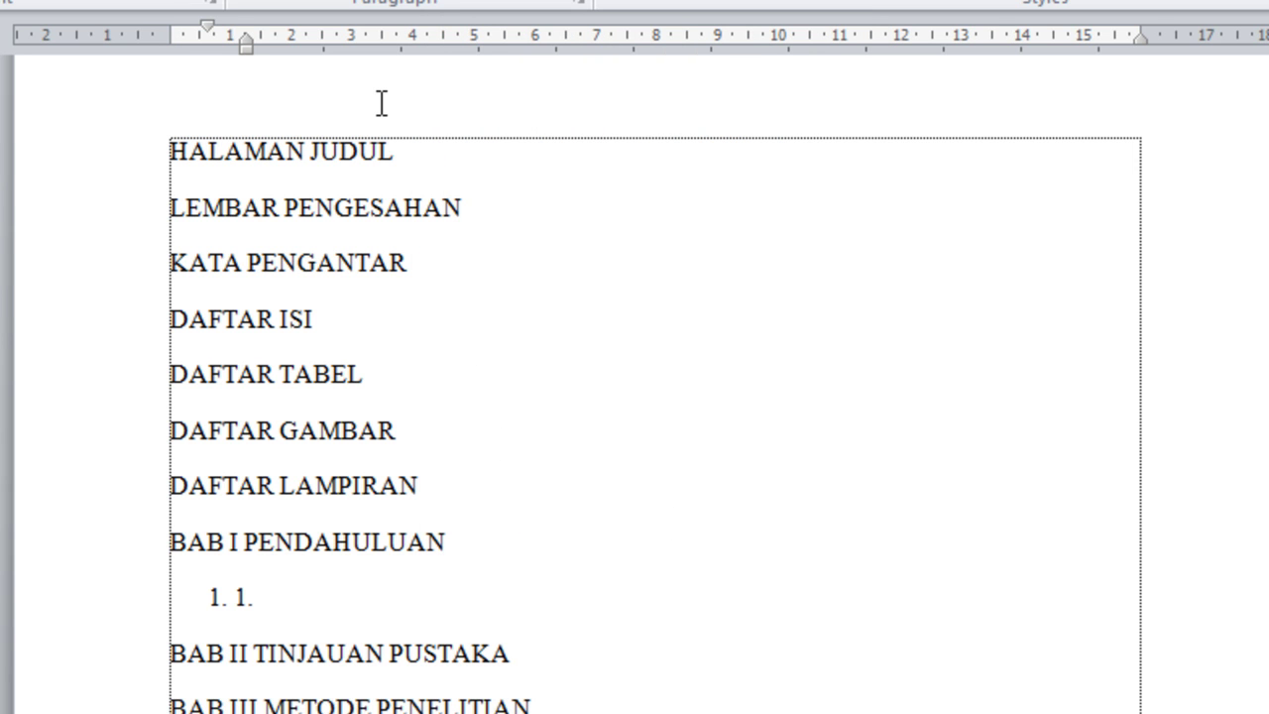
Type subsection 1. 1. Latar Belakang and tighten its ruler indents and tab stop.
type("Latar Belakang")
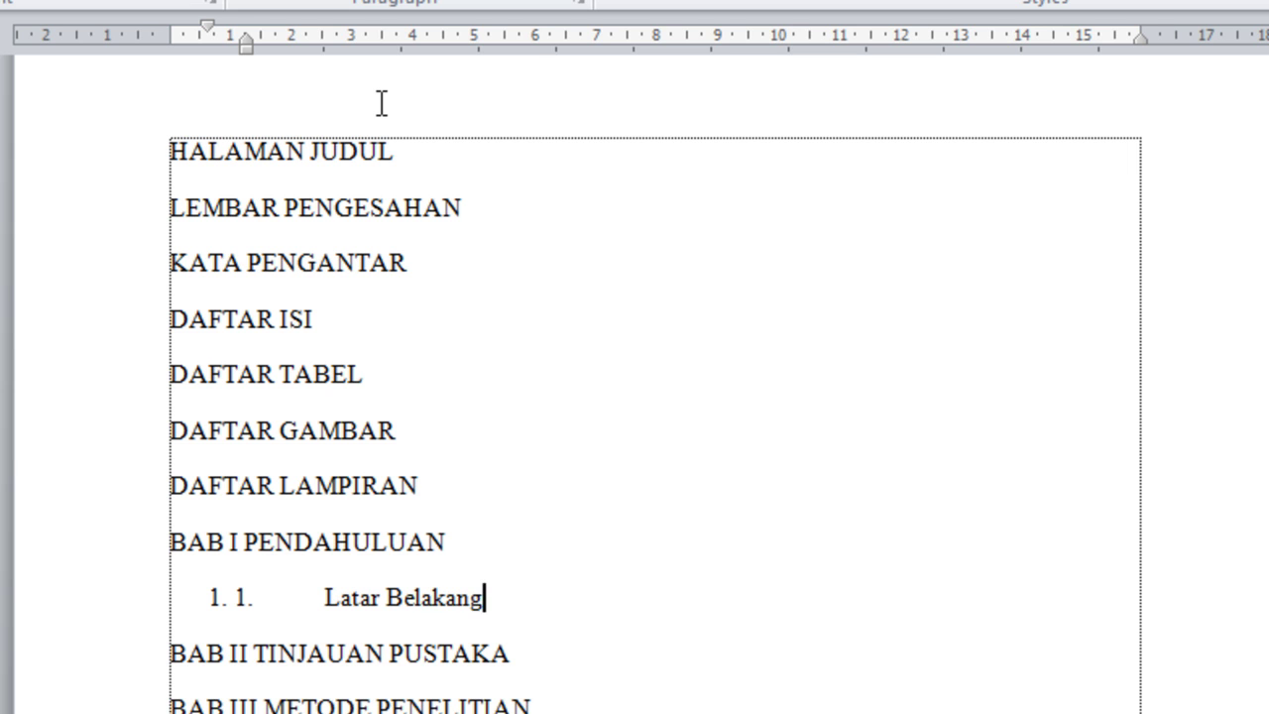
key("Return")
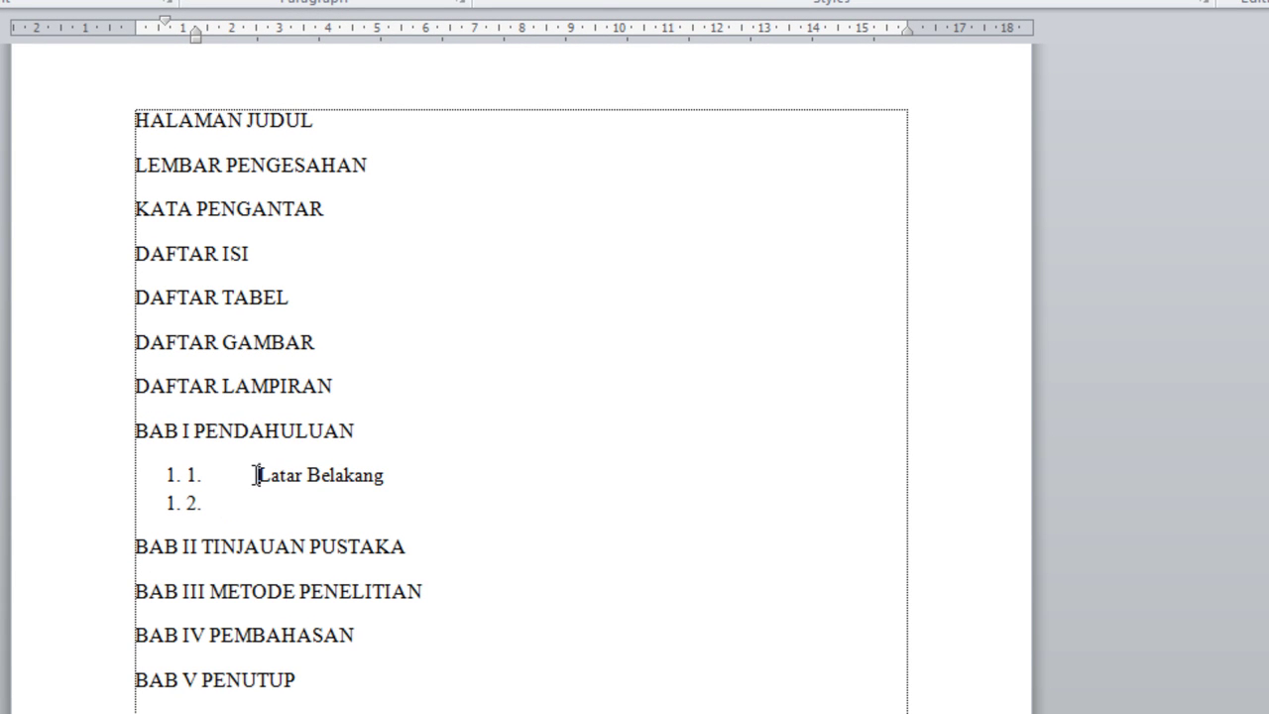
key("Up")
left_click(228, 32)
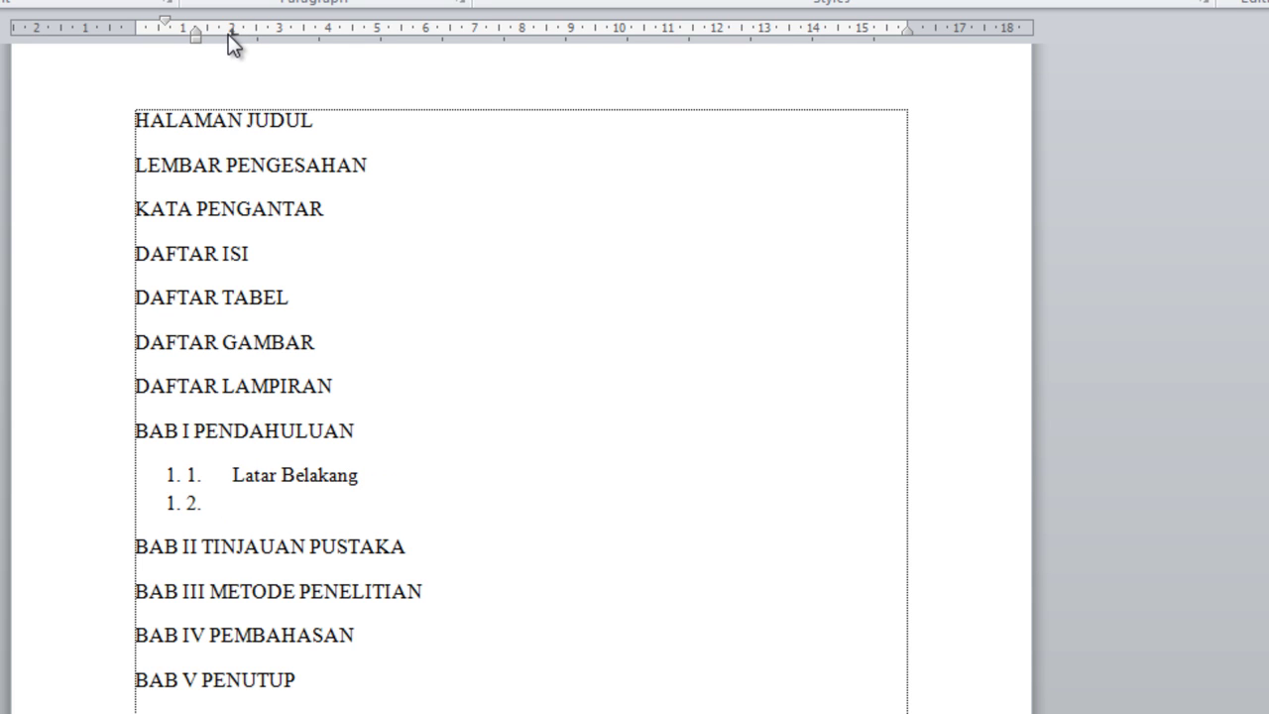
left_click_drag(228, 34, 204, 37)
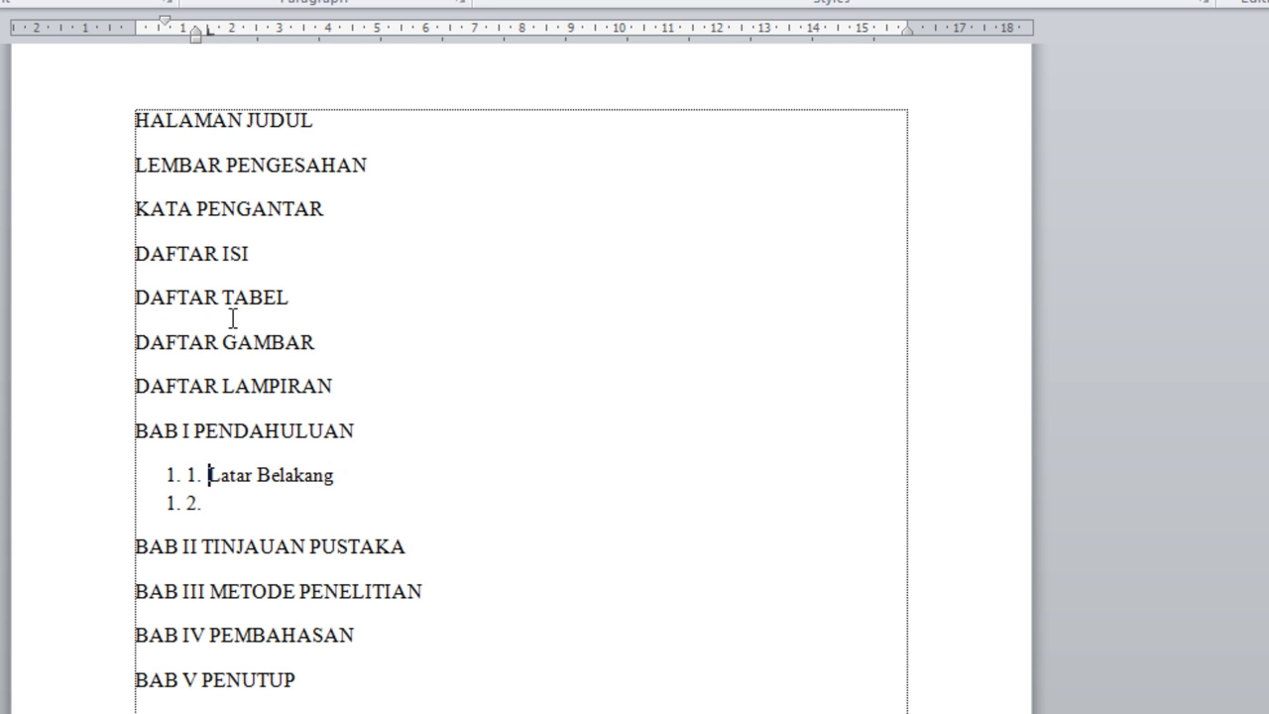
left_click_drag(221, 30, 221, 33)
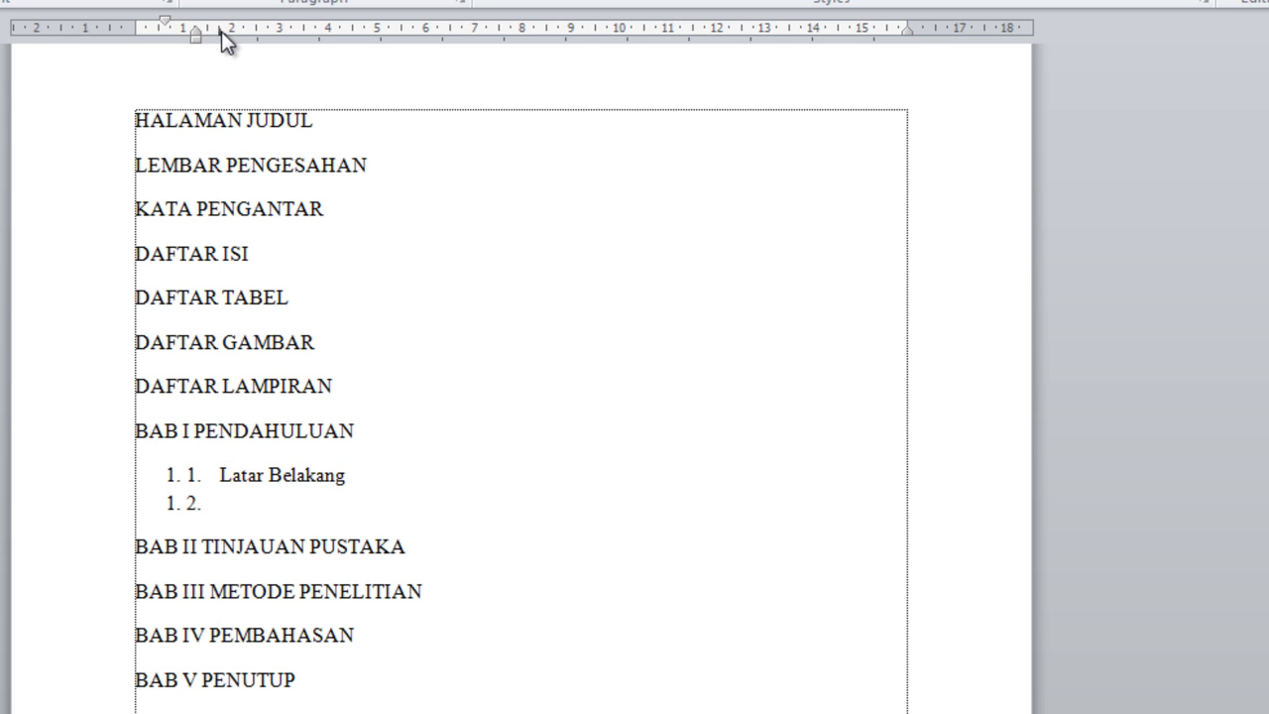
left_click(251, 499)
left_click_drag(244, 30, 218, 35)
Add Rumusan Masalah and Tujuan dan Manfaat, then pull all three subsections' indents left.
type("Rumusan ")
type("M")
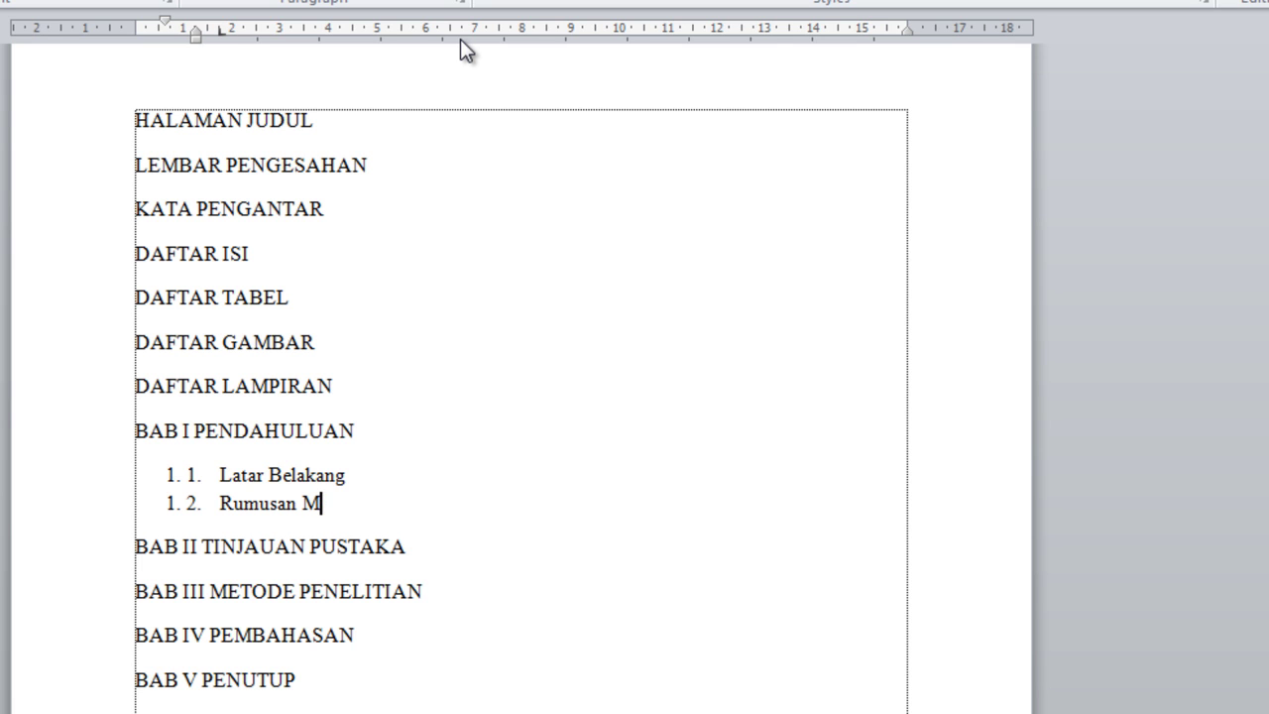
type("asalah")
key("Return")
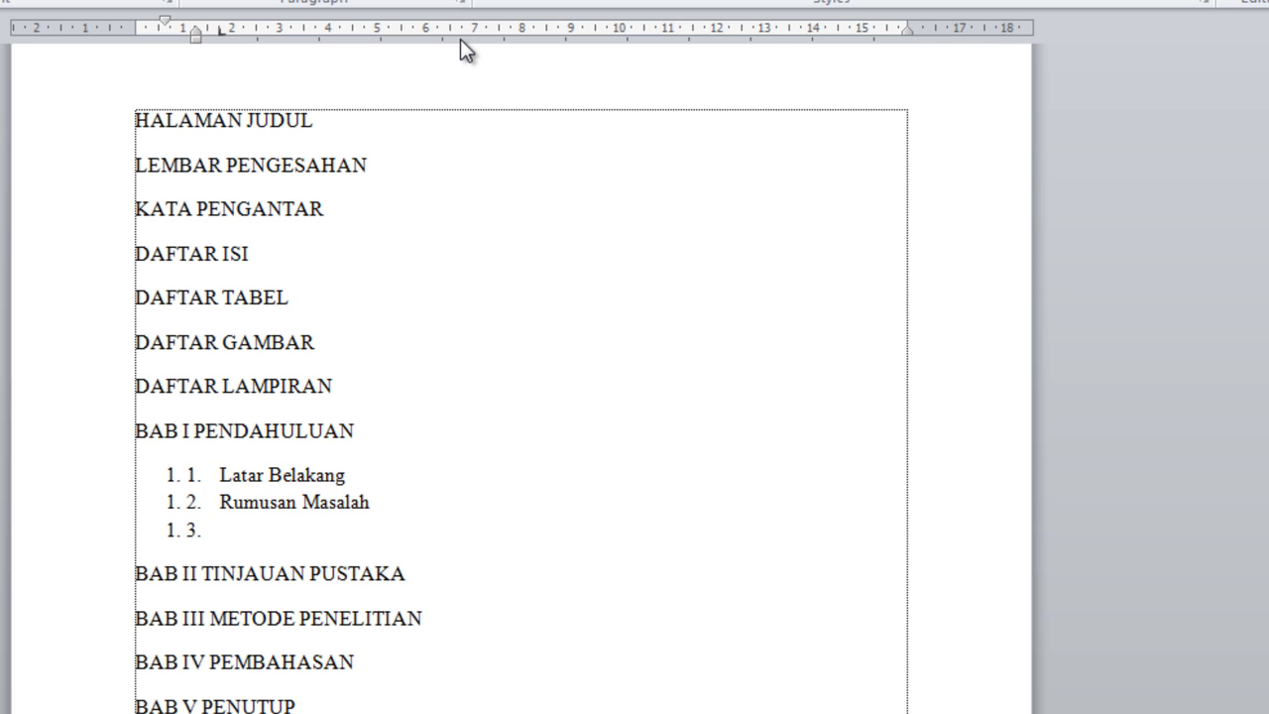
type("Tujuan dan Man")
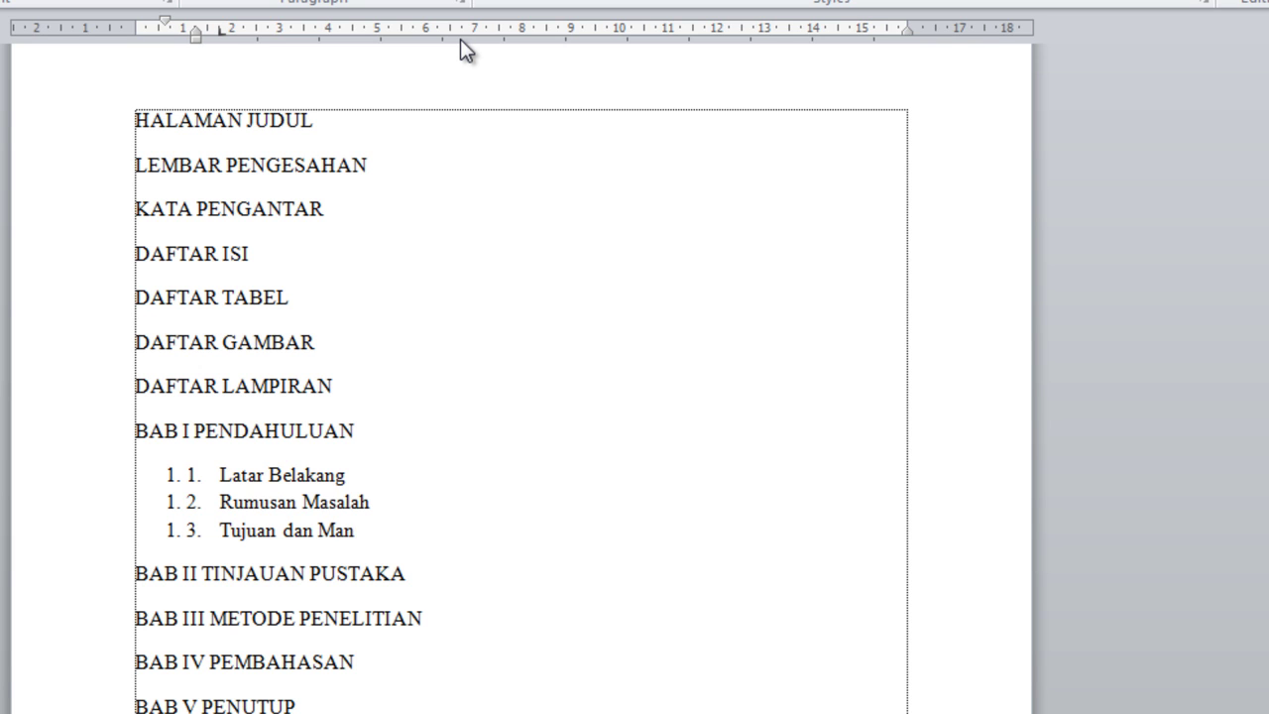
type("f")
left_click(103, 488)
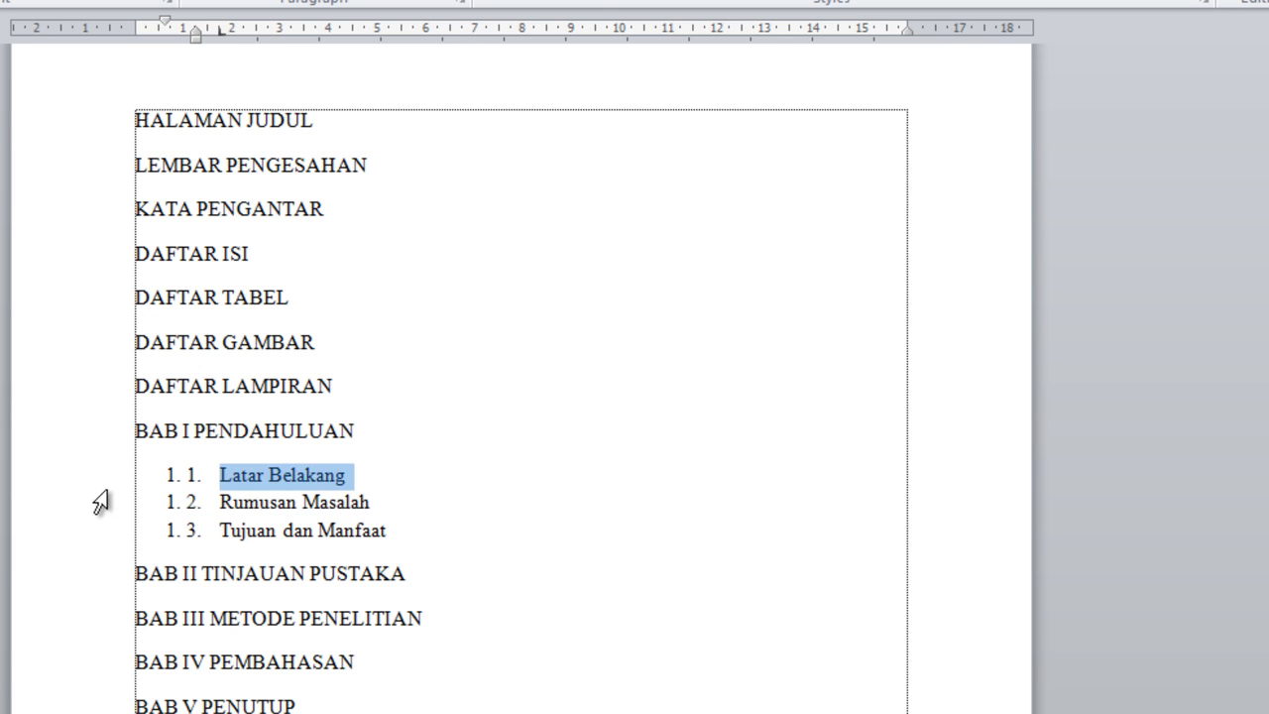
left_click_drag(101, 503, 107, 530)
left_click_drag(201, 42, 173, 44)
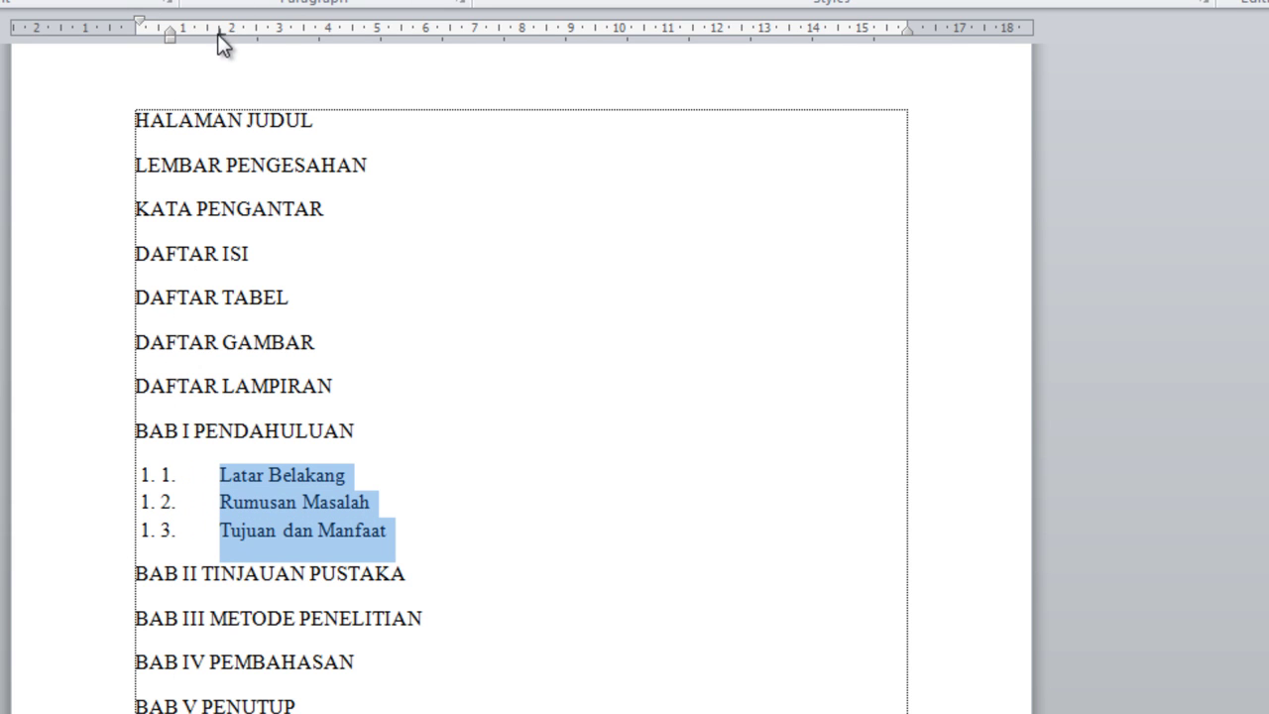
left_click_drag(211, 31, 184, 42)
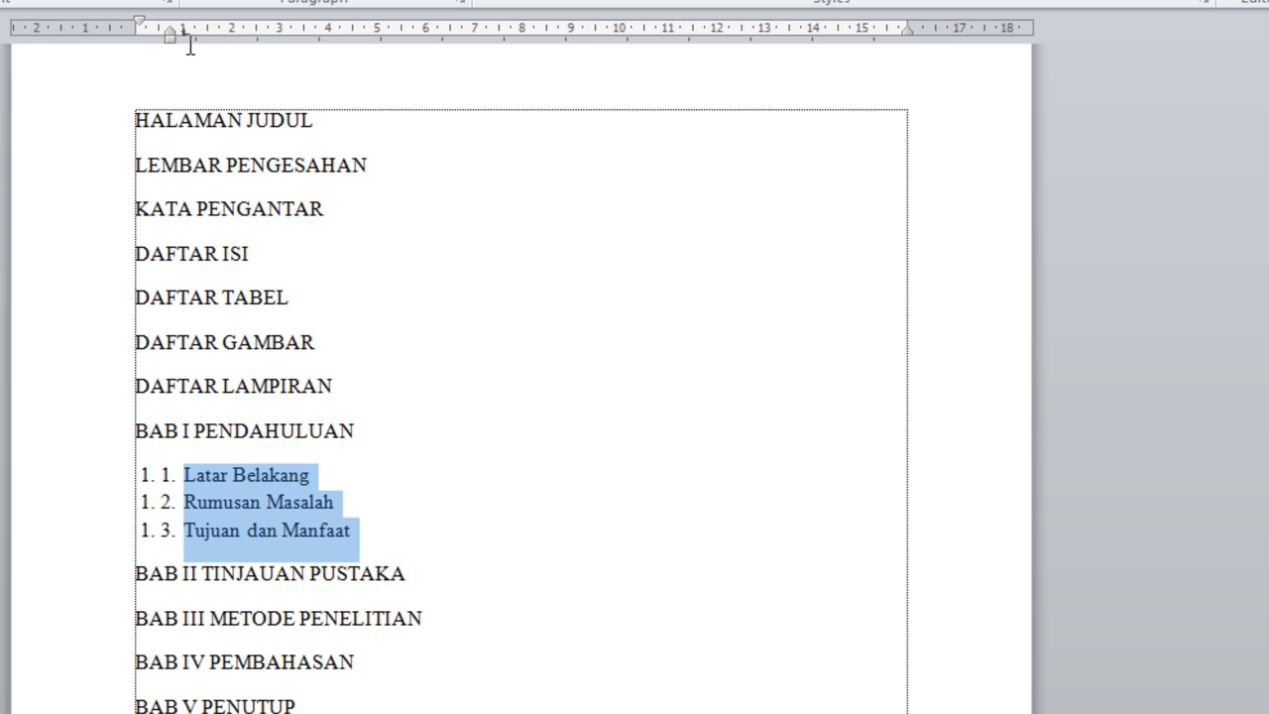
Add an empty line below BAB II TINJAUAN PUSTAKA.
left_click(398, 546)
left_click(412, 572)
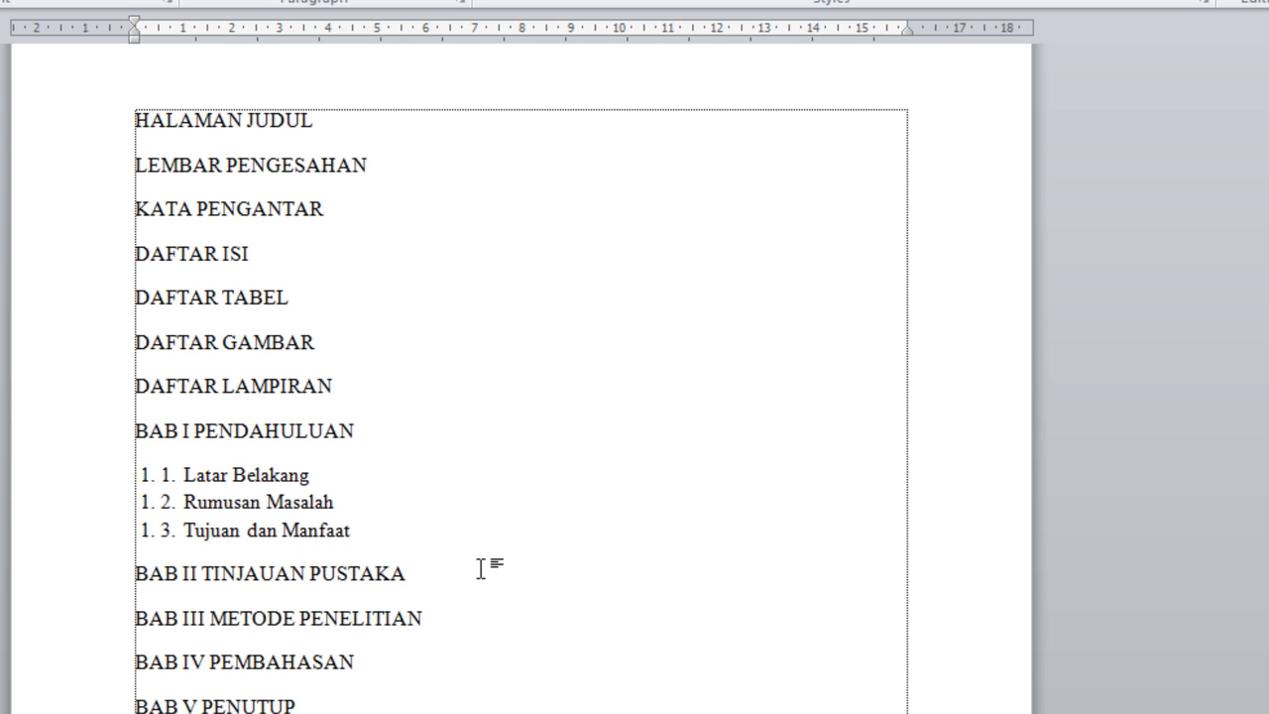
key("Return")
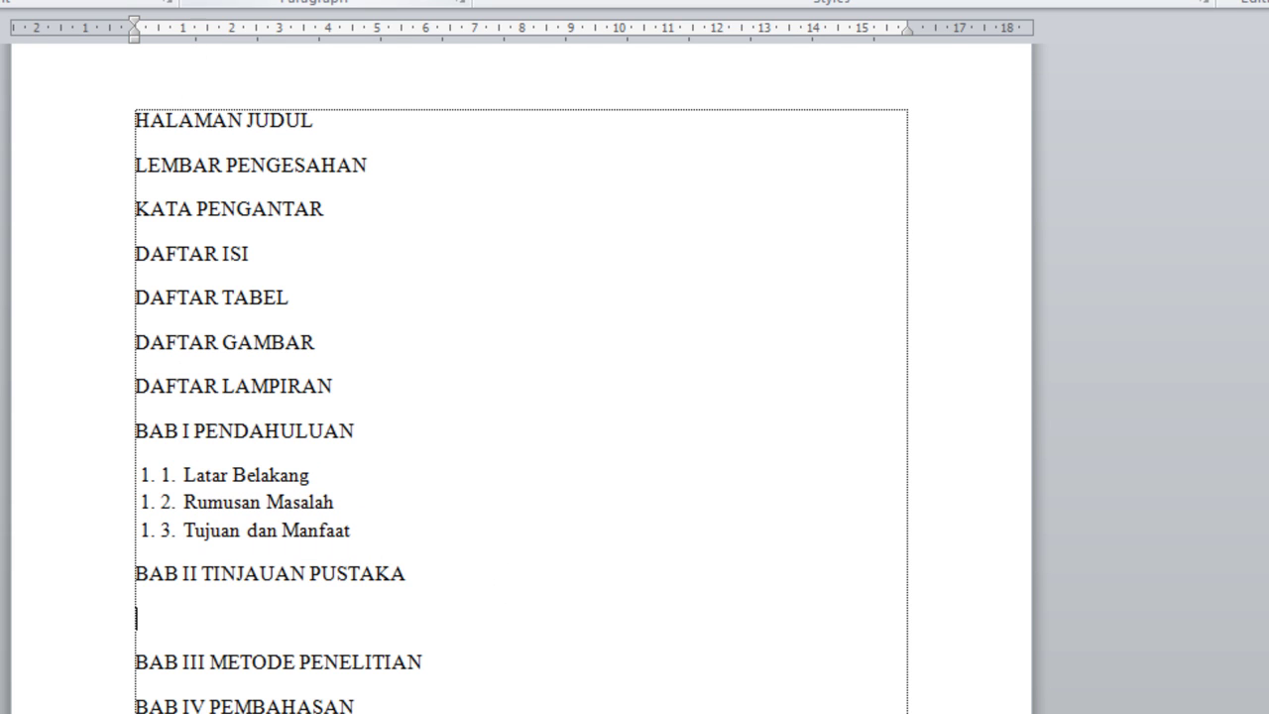
Define a custom '2. 1.' number format for the line under BAB II and align it.
type("1.1.")
key("Tab")
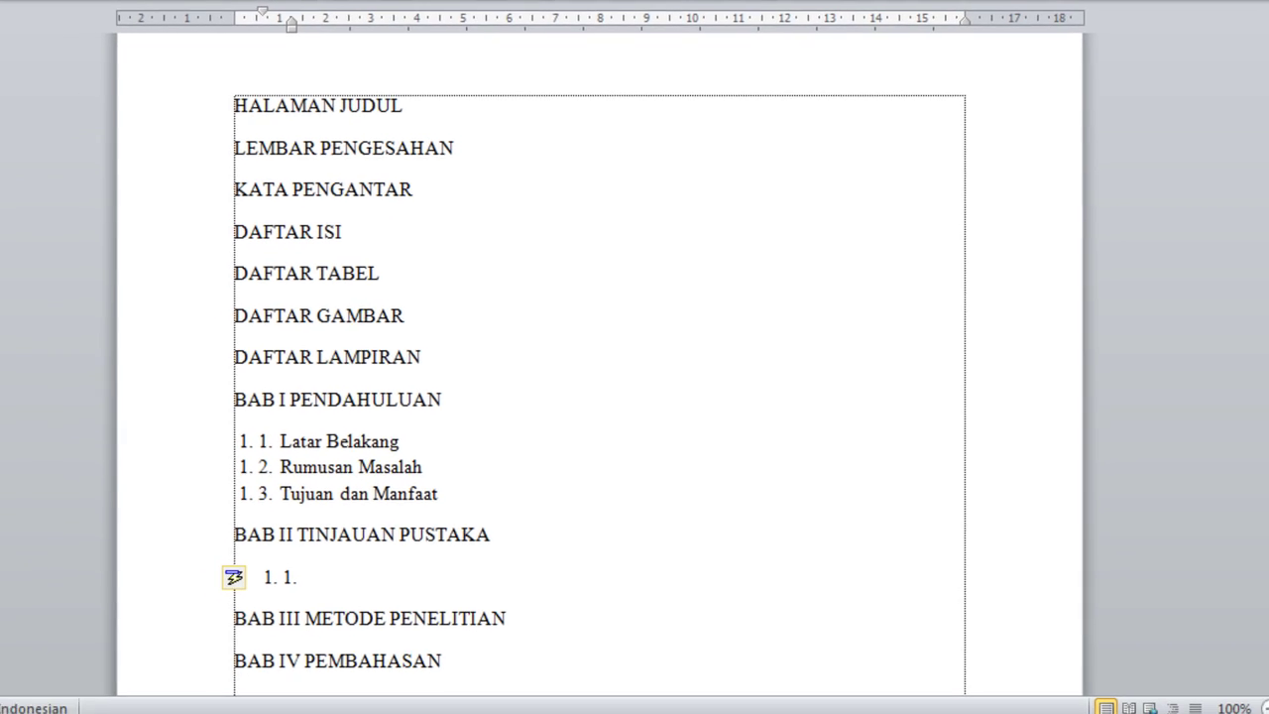
left_click(397, 43)
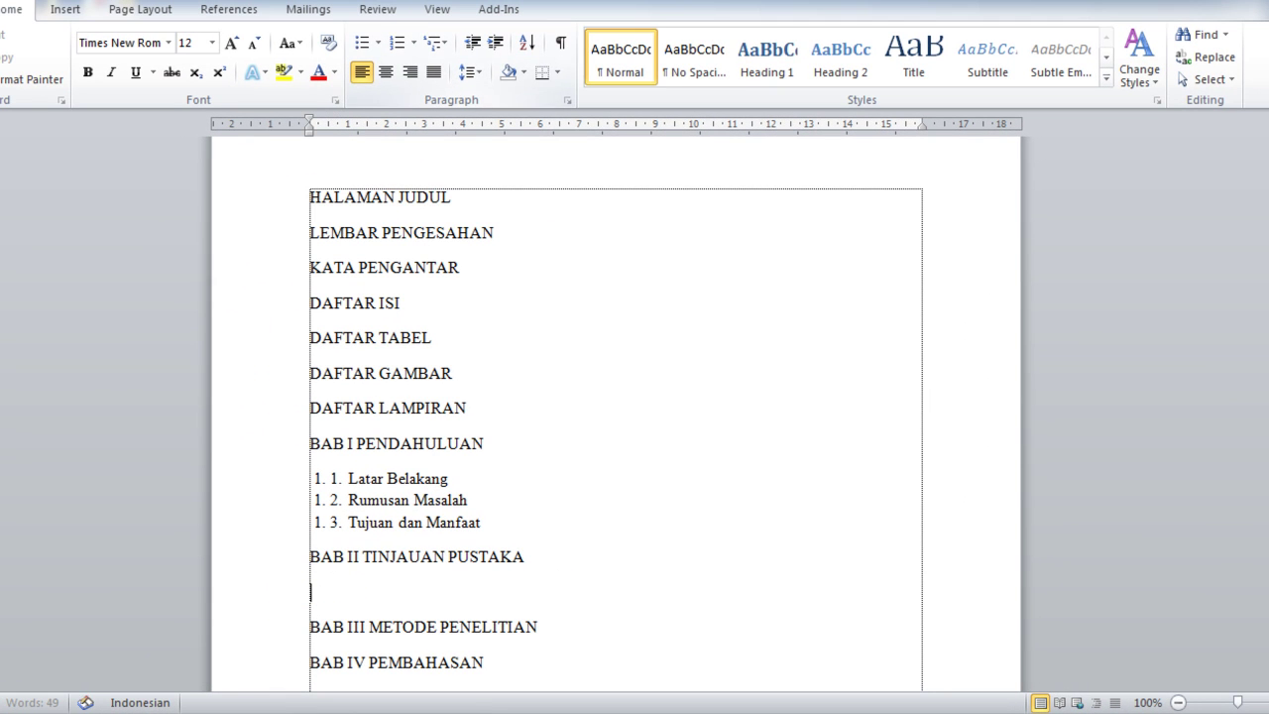
left_click(412, 44)
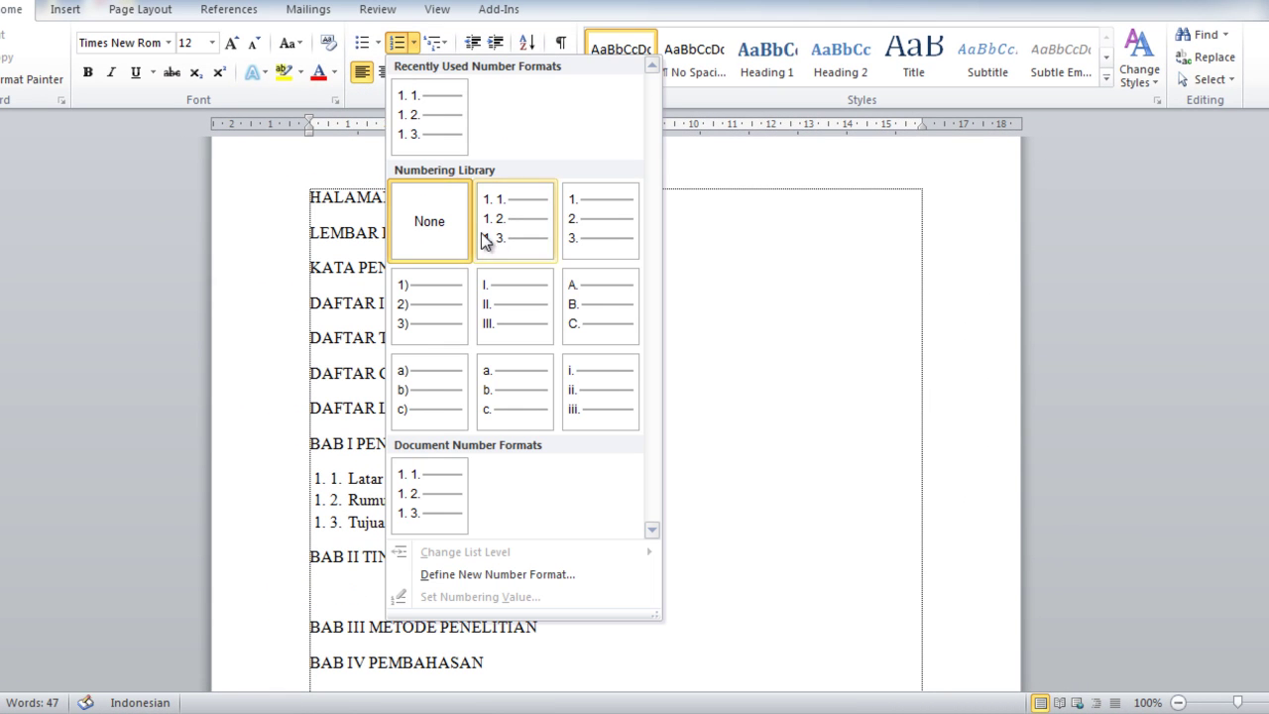
left_click(476, 574)
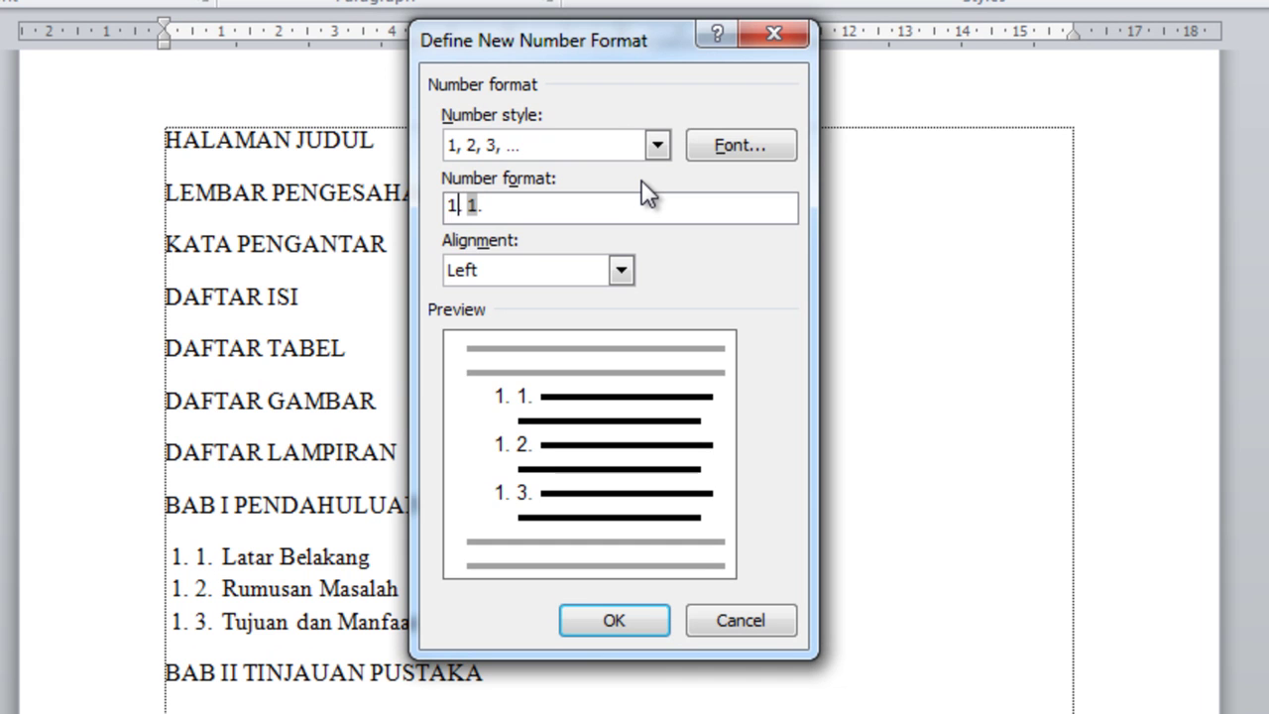
key("BackSpace")
type("2")
left_click(622, 639)
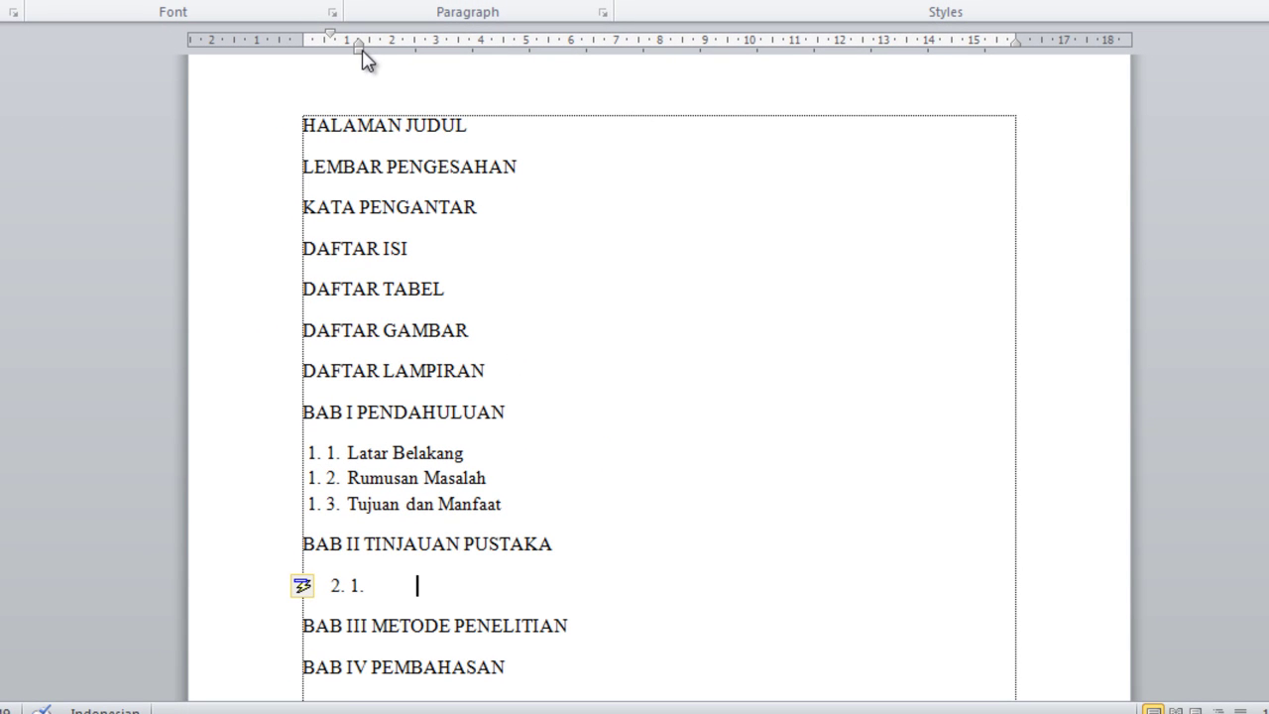
left_click_drag(358, 46, 335, 47)
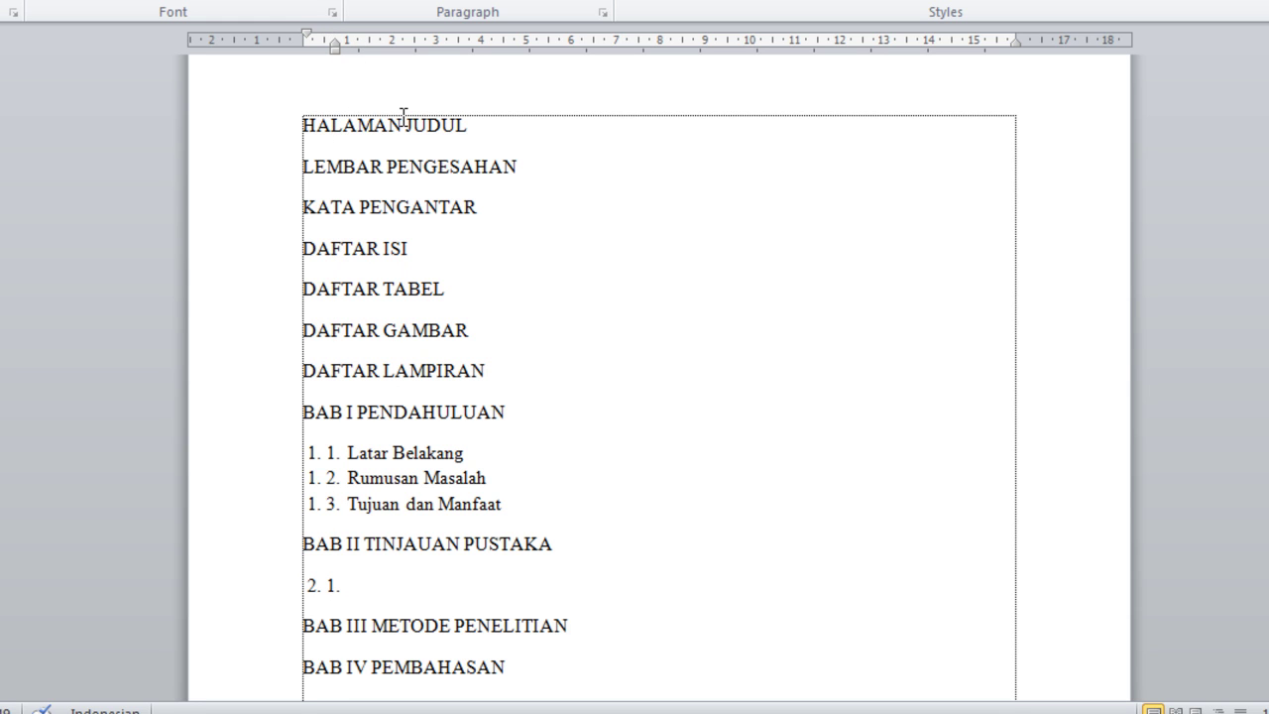
Type Tinjauan Pustaka and Landasan Teori, then tighten their hanging indent.
type("Ti")
type("njauan Pustaka")
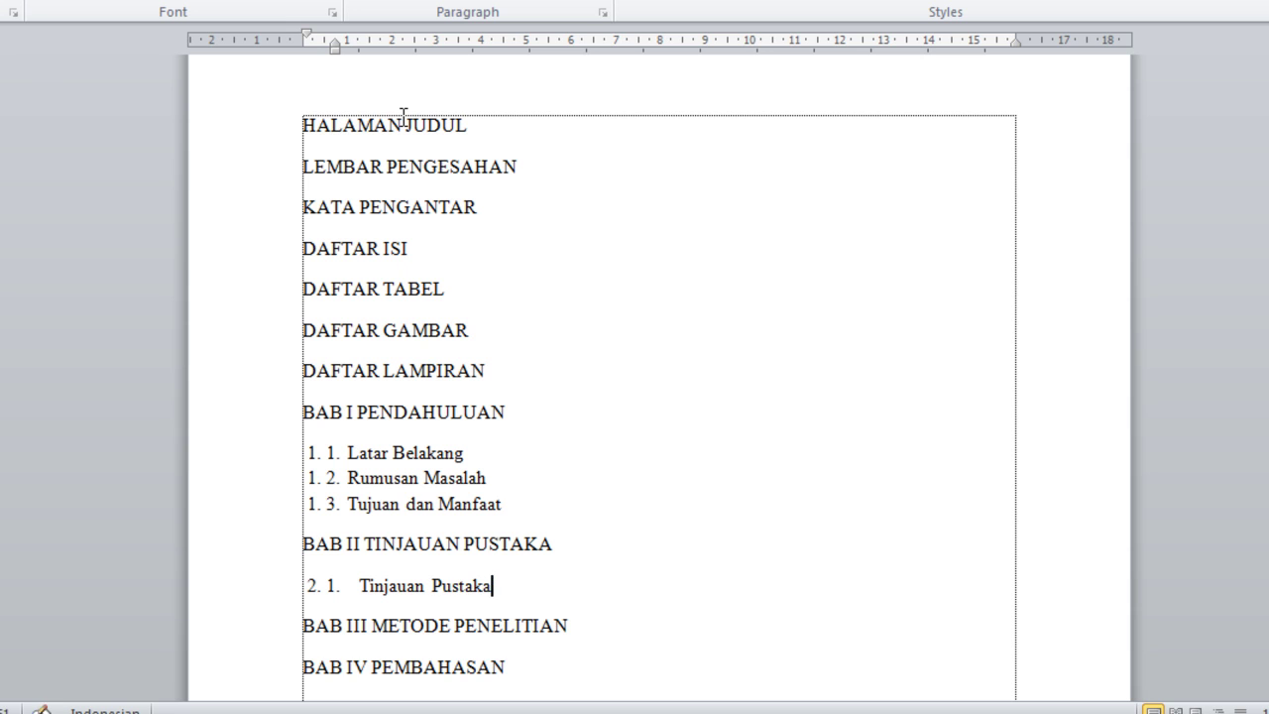
key("Return")
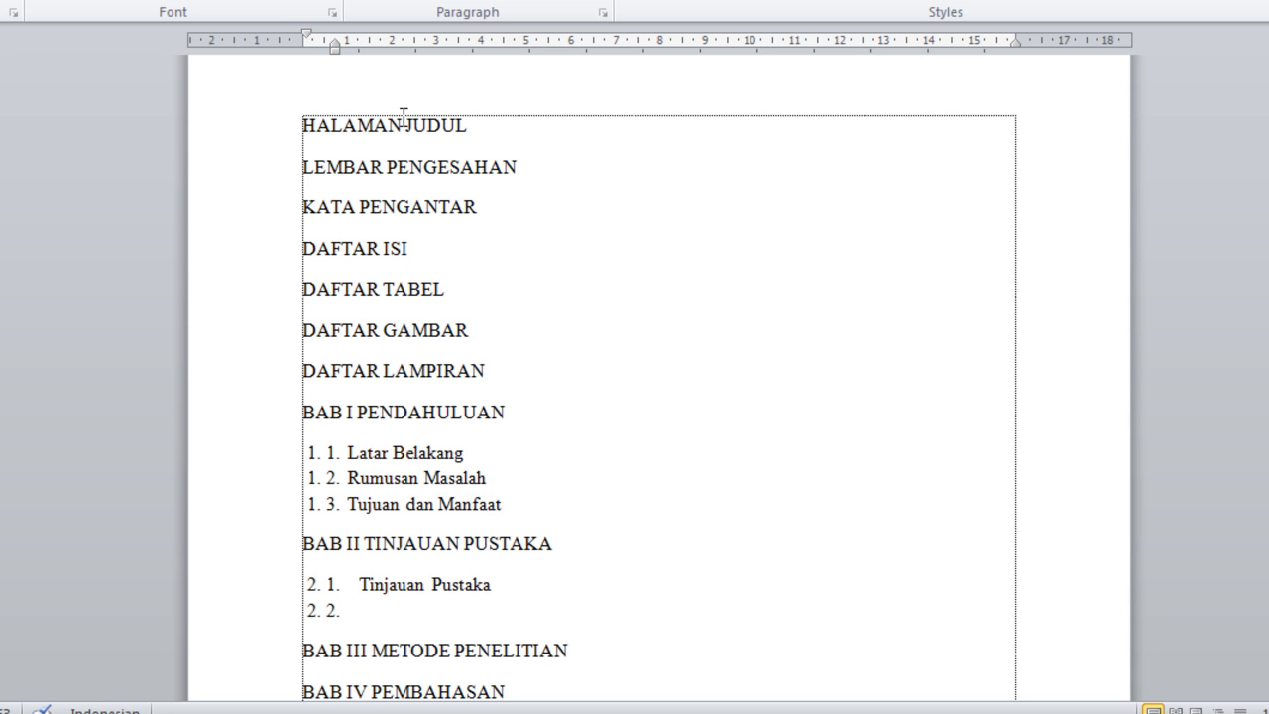
type("Landasan Teori")
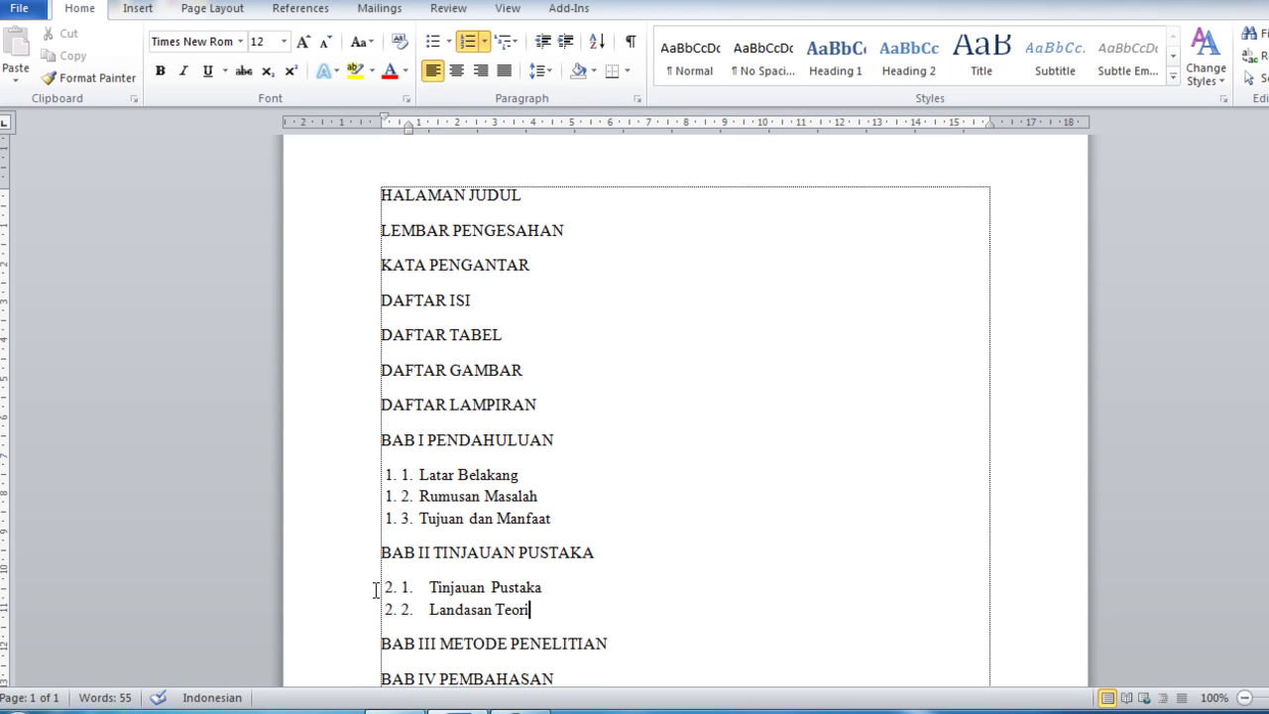
left_click_drag(416, 587, 540, 613)
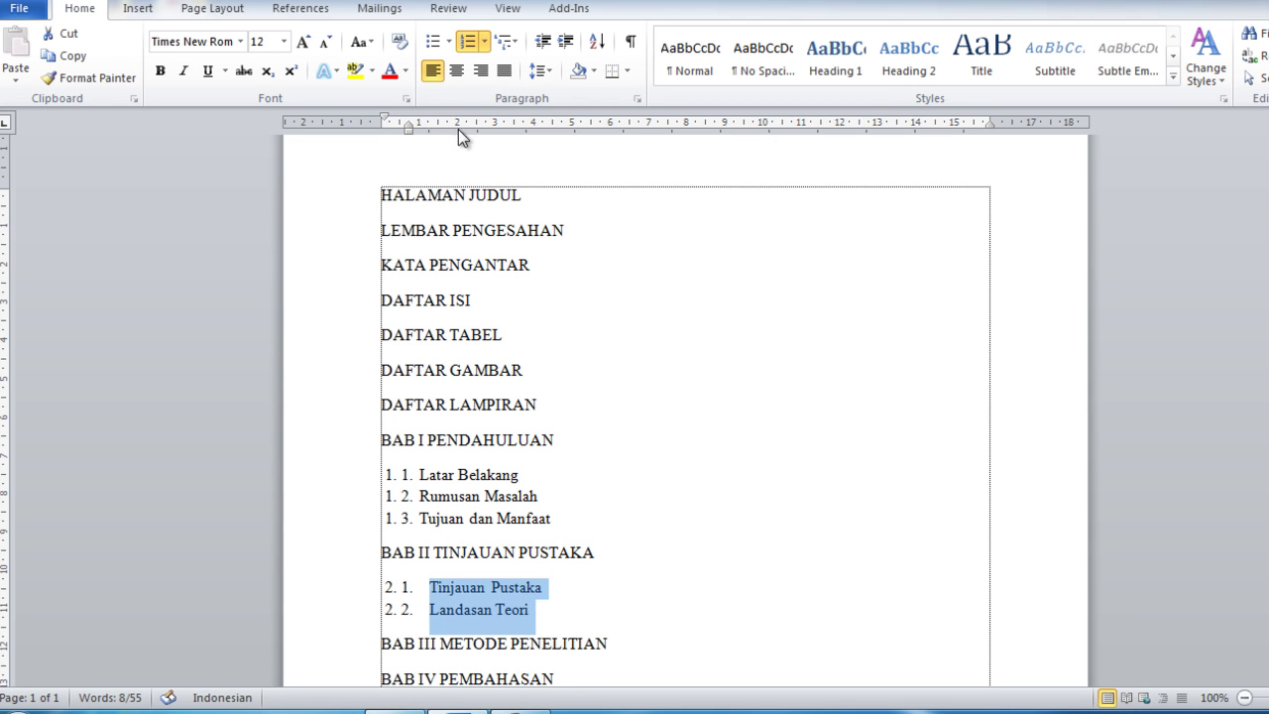
left_click_drag(436, 128, 417, 131)
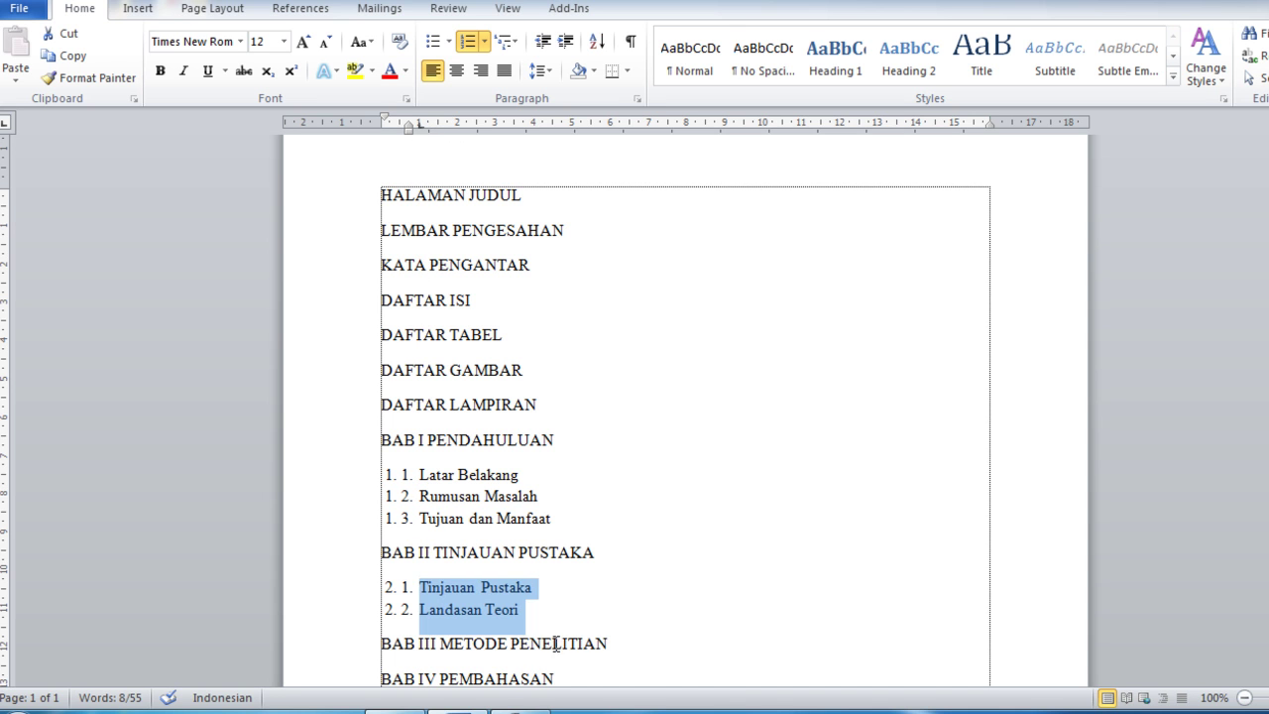
left_click(586, 622)
left_click(652, 640)
scroll(651, 640, "down", 2)
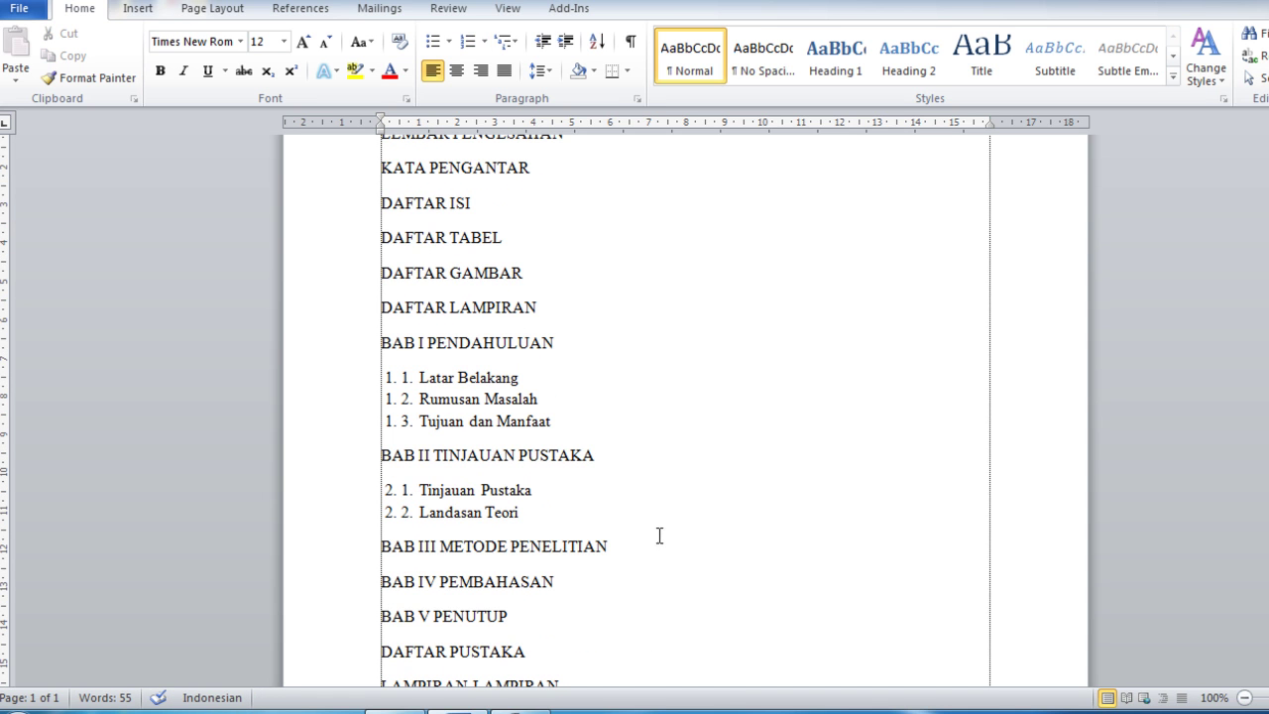
Add a line under BAB III numbered with a custom '3. 1.' format and adjust its indents.
key("Return")
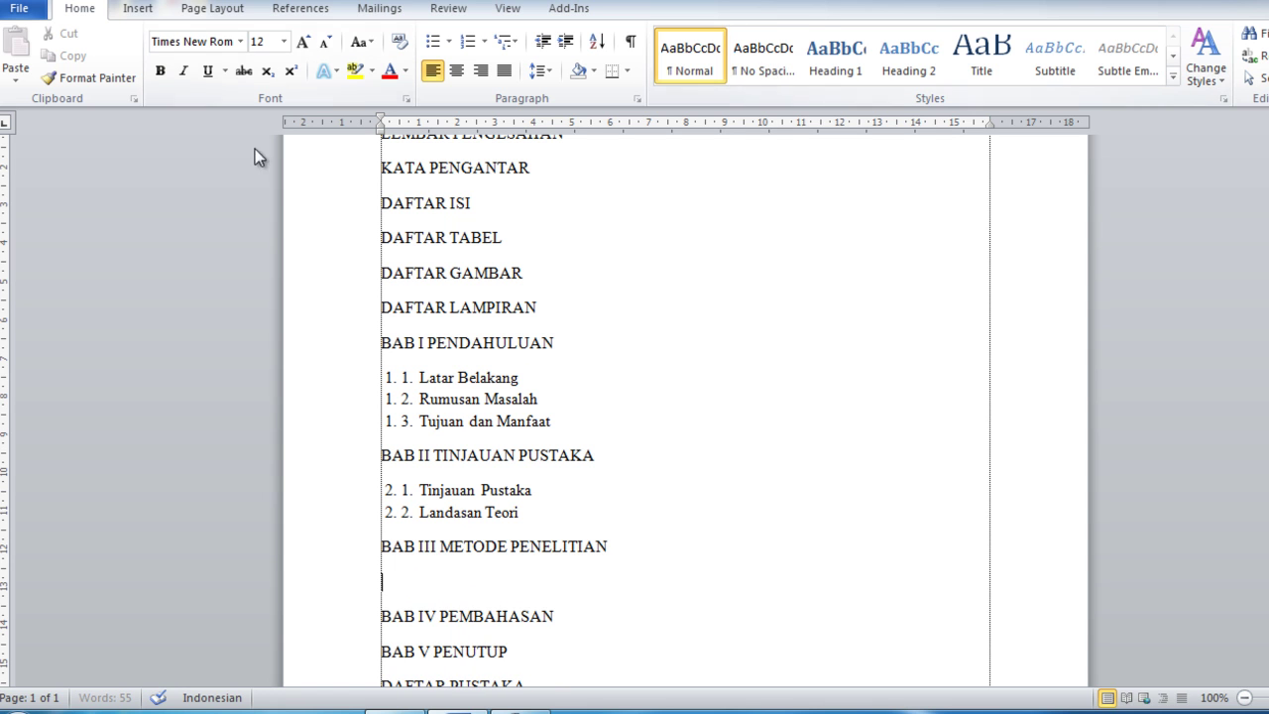
left_click(483, 41)
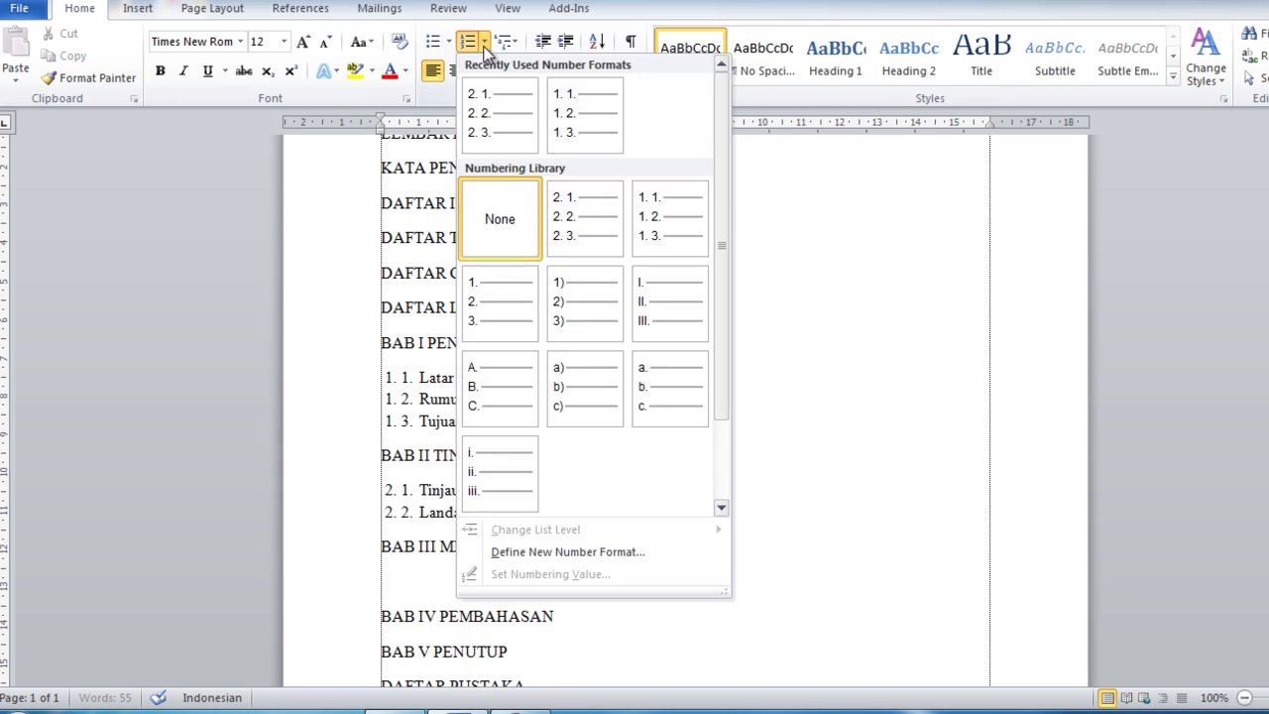
left_click(580, 552)
left_click(572, 239)
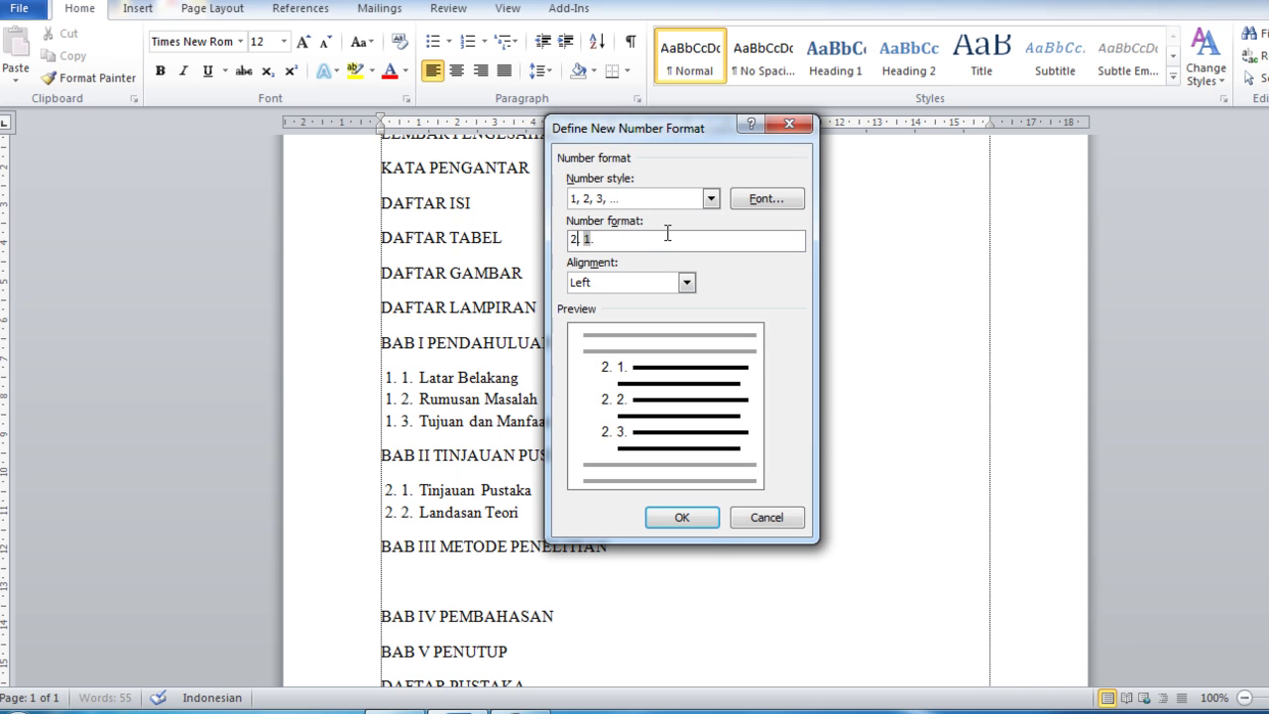
key("BackSpace")
type("3")
left_click(661, 523)
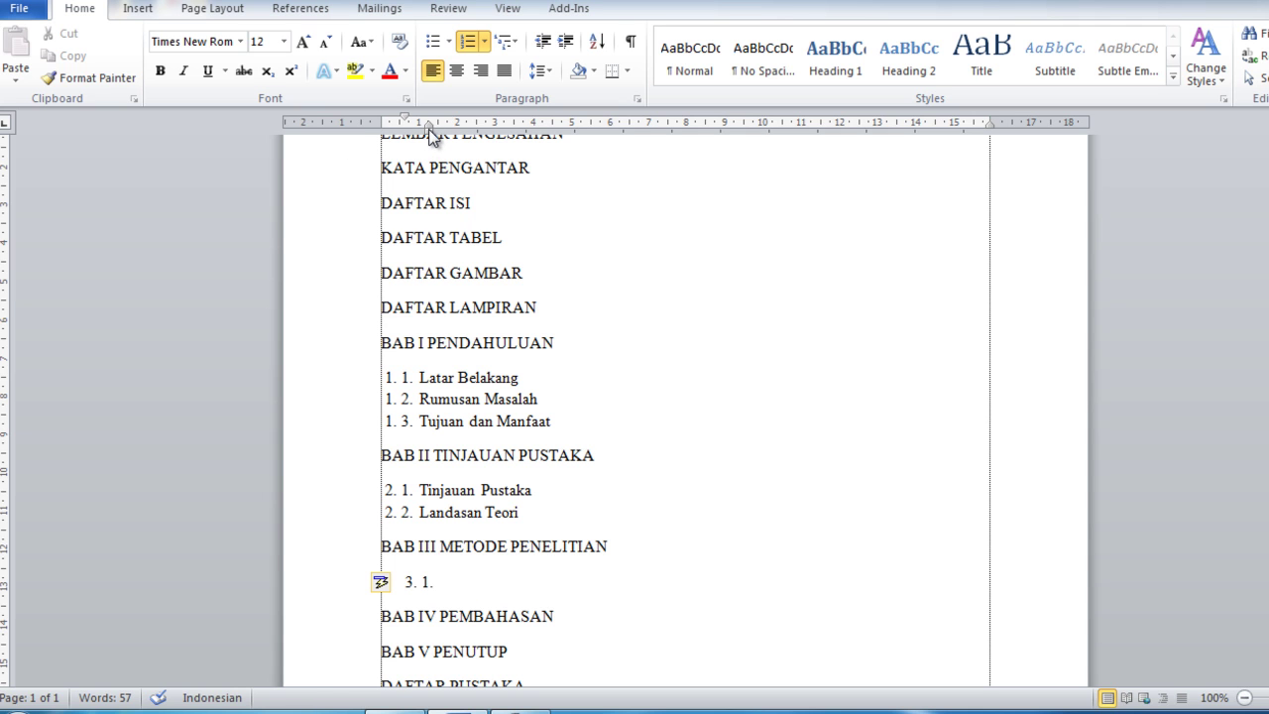
left_click_drag(430, 130, 417, 130)
left_click_drag(393, 120, 383, 120)
Type subsections Metode Pengumpulan Data and Metode Analisis Data.
type("Metode ")
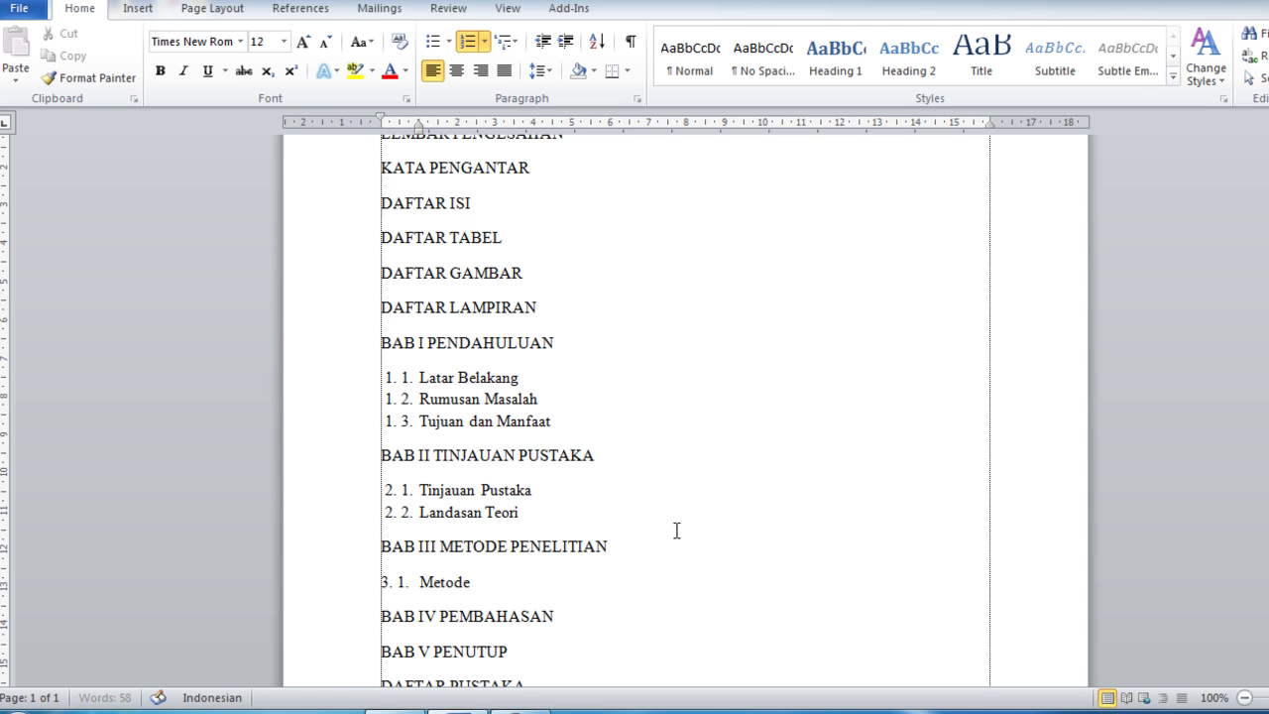
type("Peng")
type("umpul")
type("an ")
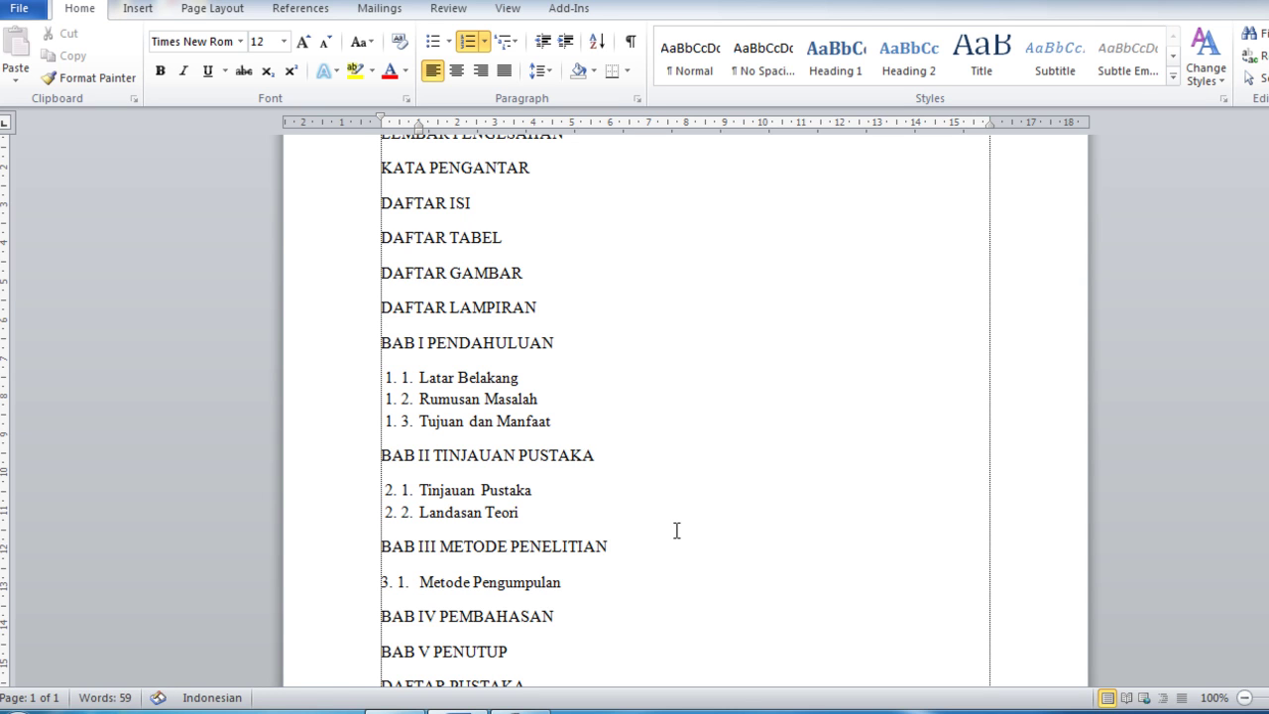
type("Data")
key("Return")
type("M")
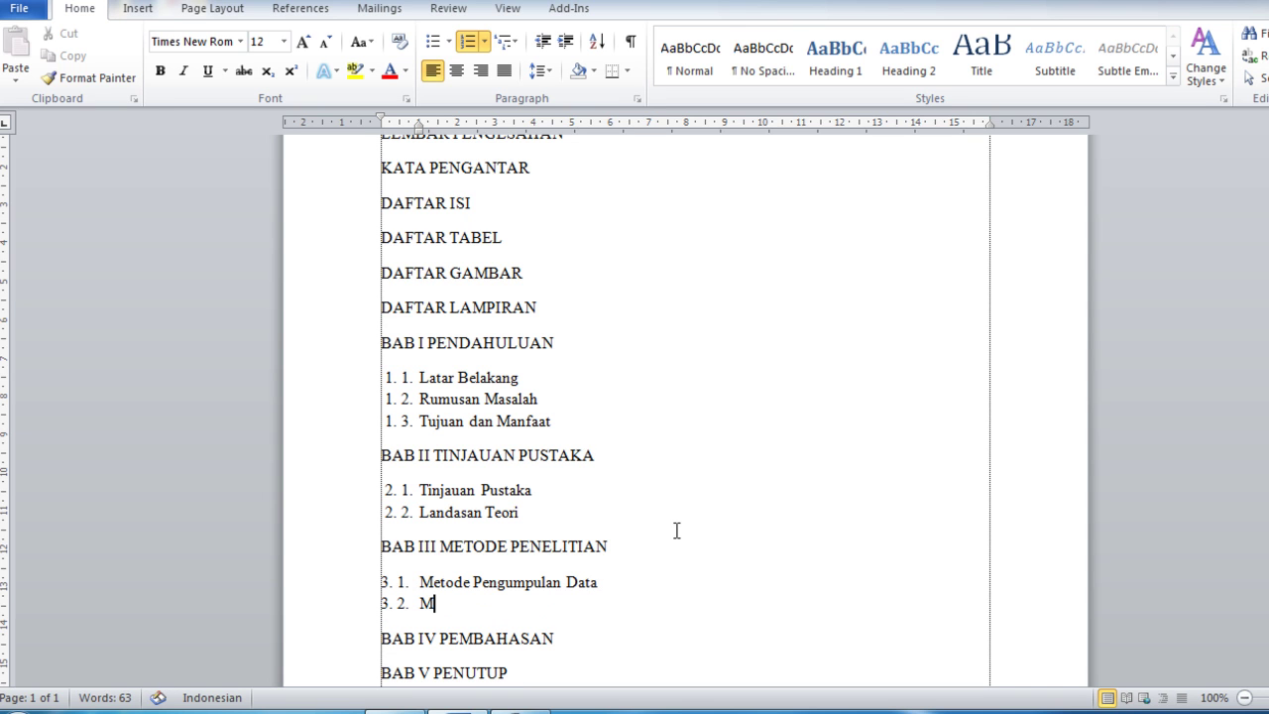
type("etode")
type(" Analisis")
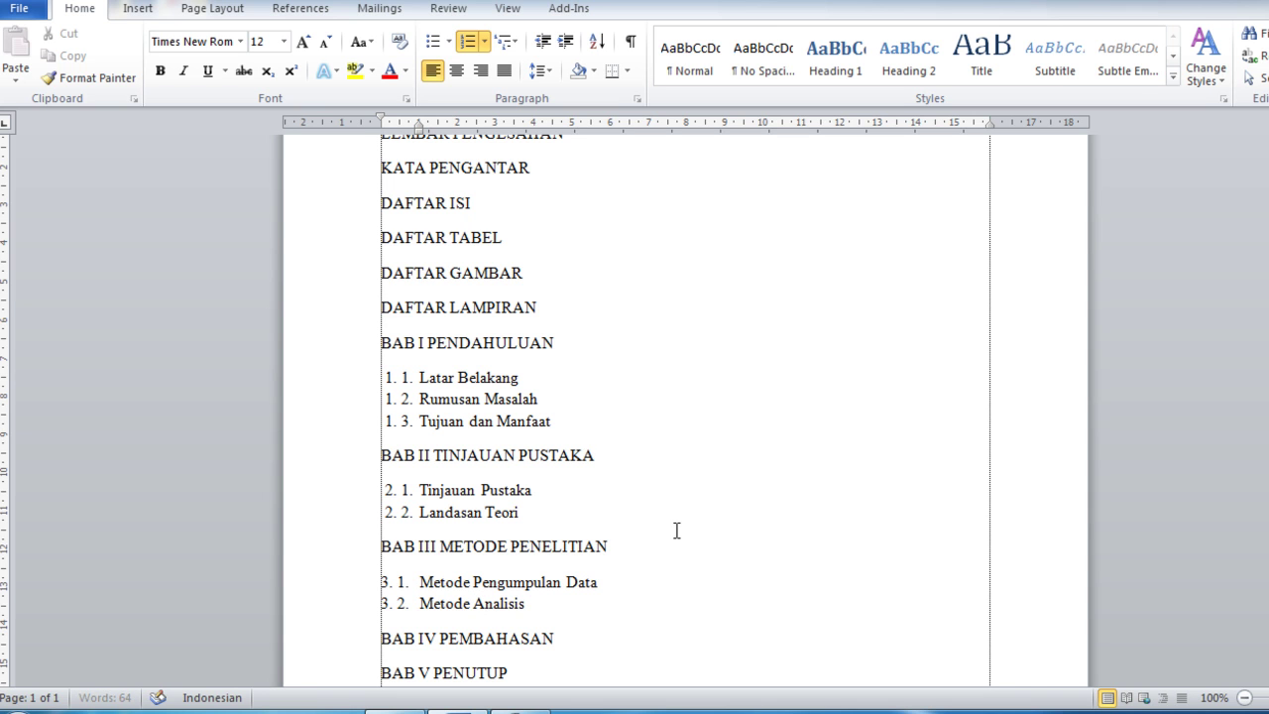
type(" Da")
left_click(580, 644)
Add a line under BAB IV PEMBAHASAN numbered with a custom '4. 1.' format and align its indents.
scroll(580, 644, "down", 1)
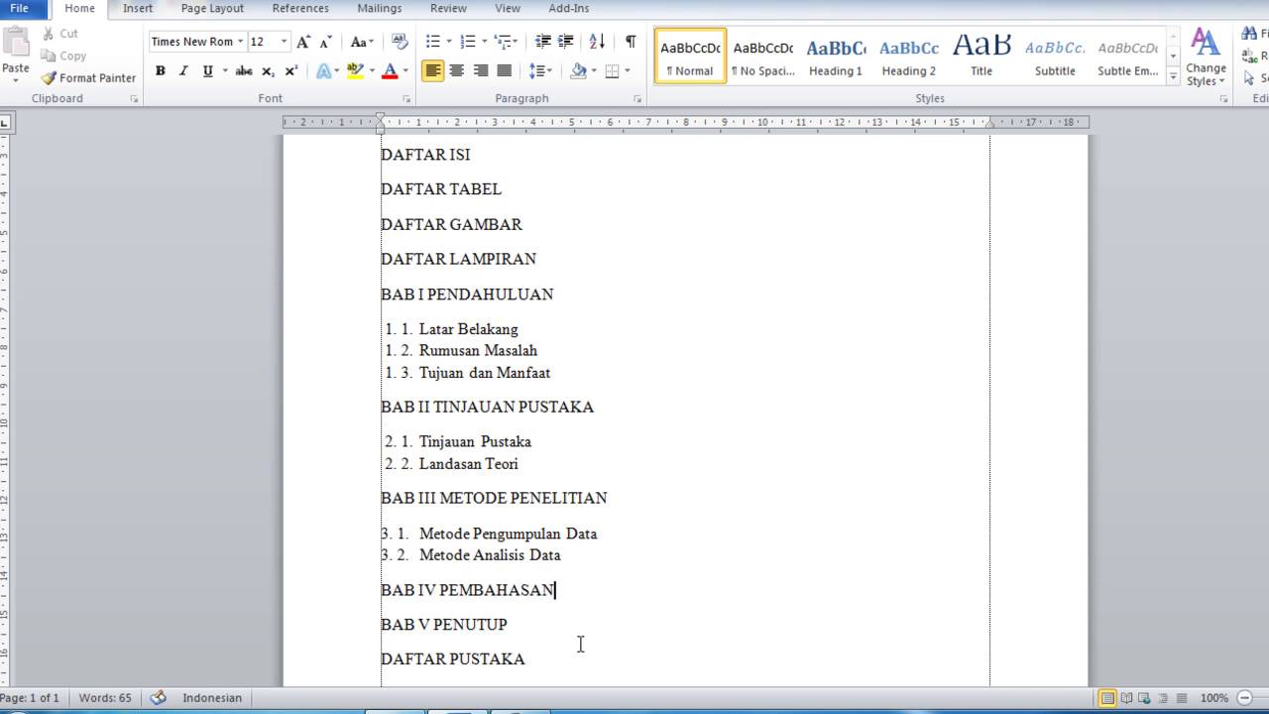
scroll(580, 644, "down", 1)
key("Return")
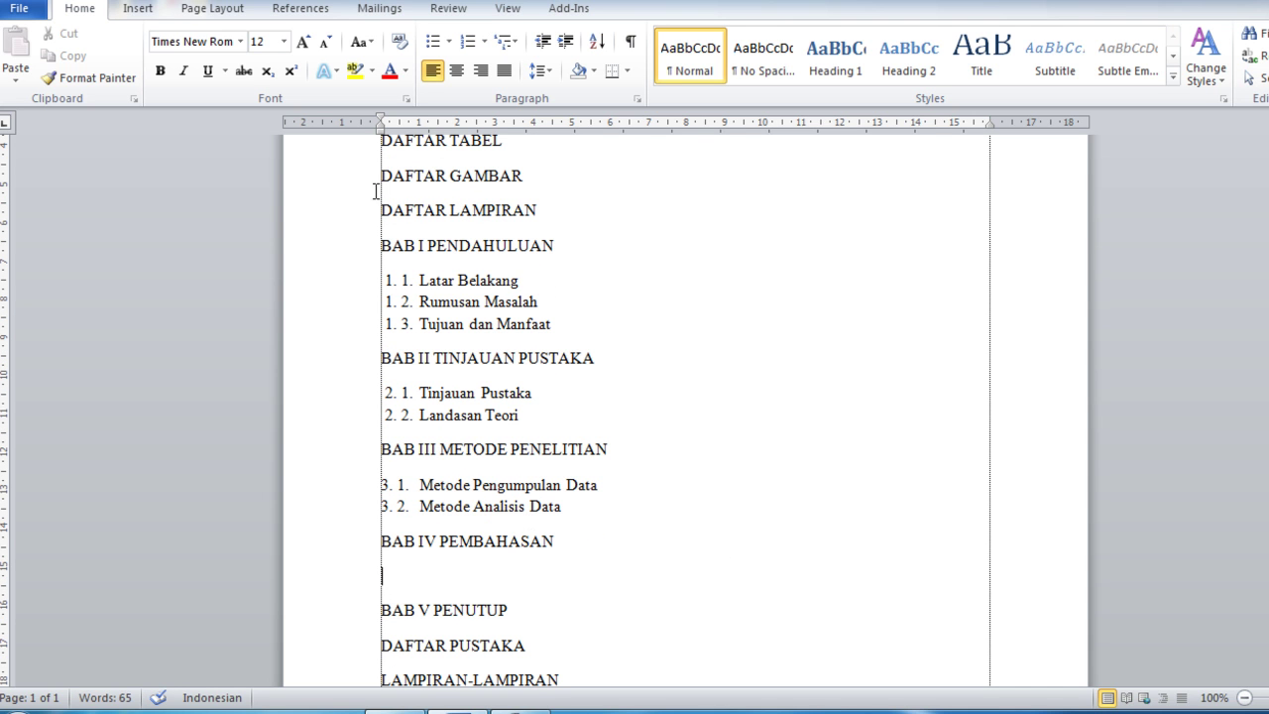
left_click(484, 42)
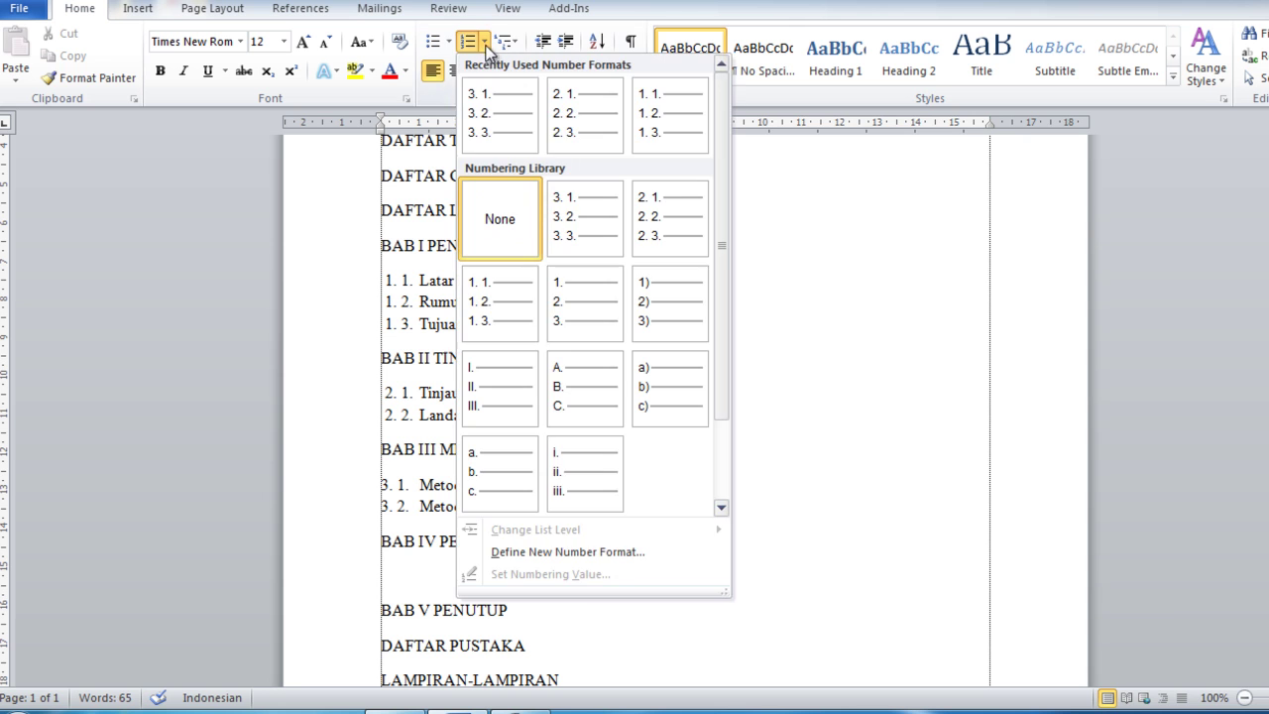
left_click(564, 550)
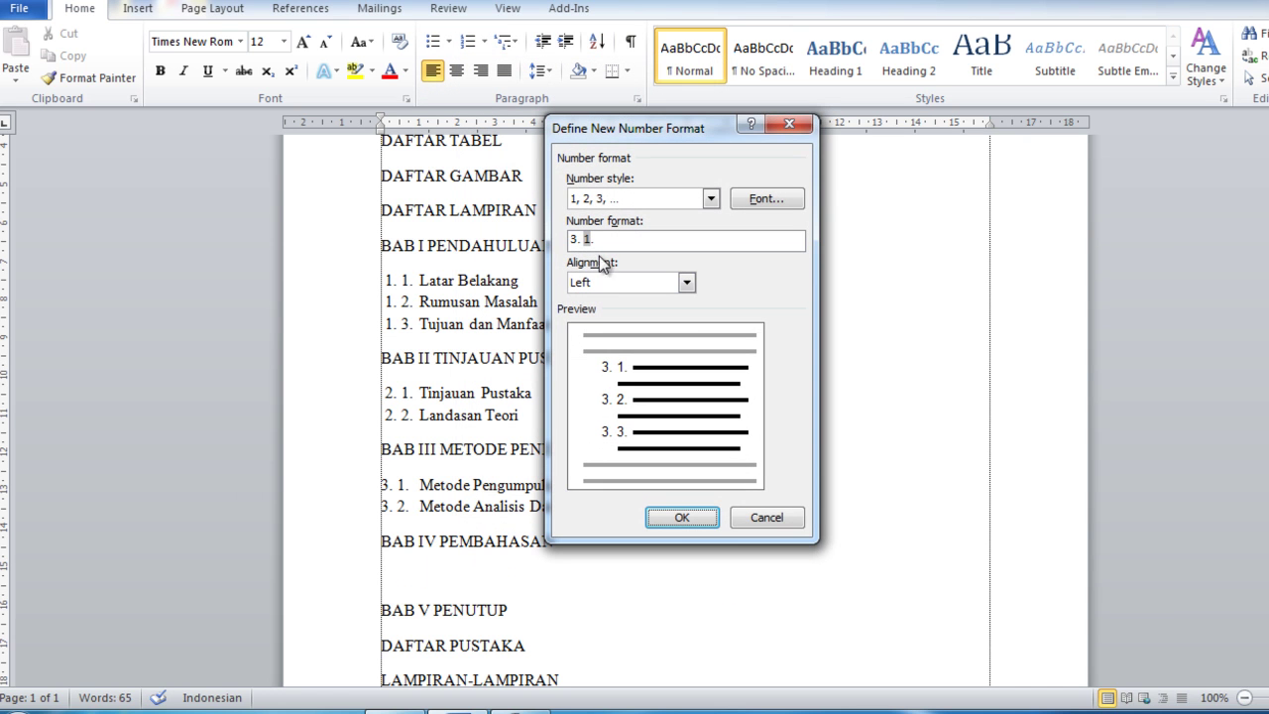
left_click(573, 236)
key("BackSpace")
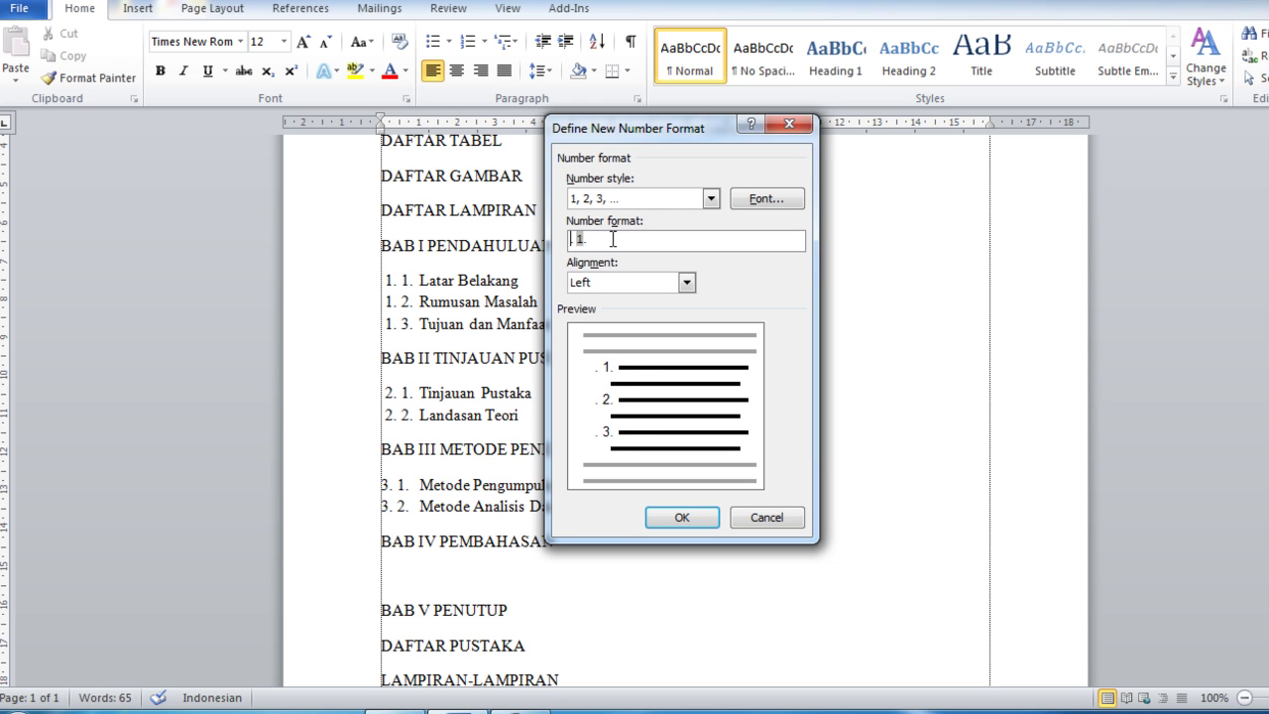
type("4")
left_click(681, 517)
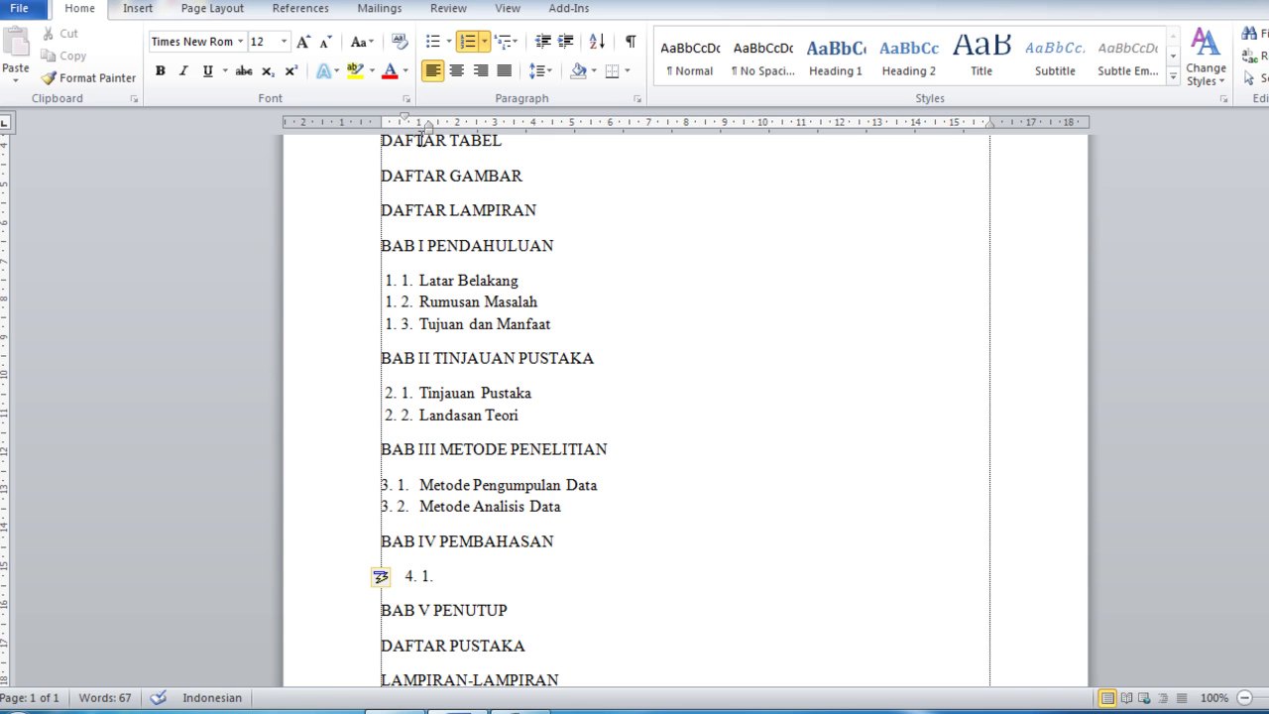
left_click_drag(429, 129, 414, 139)
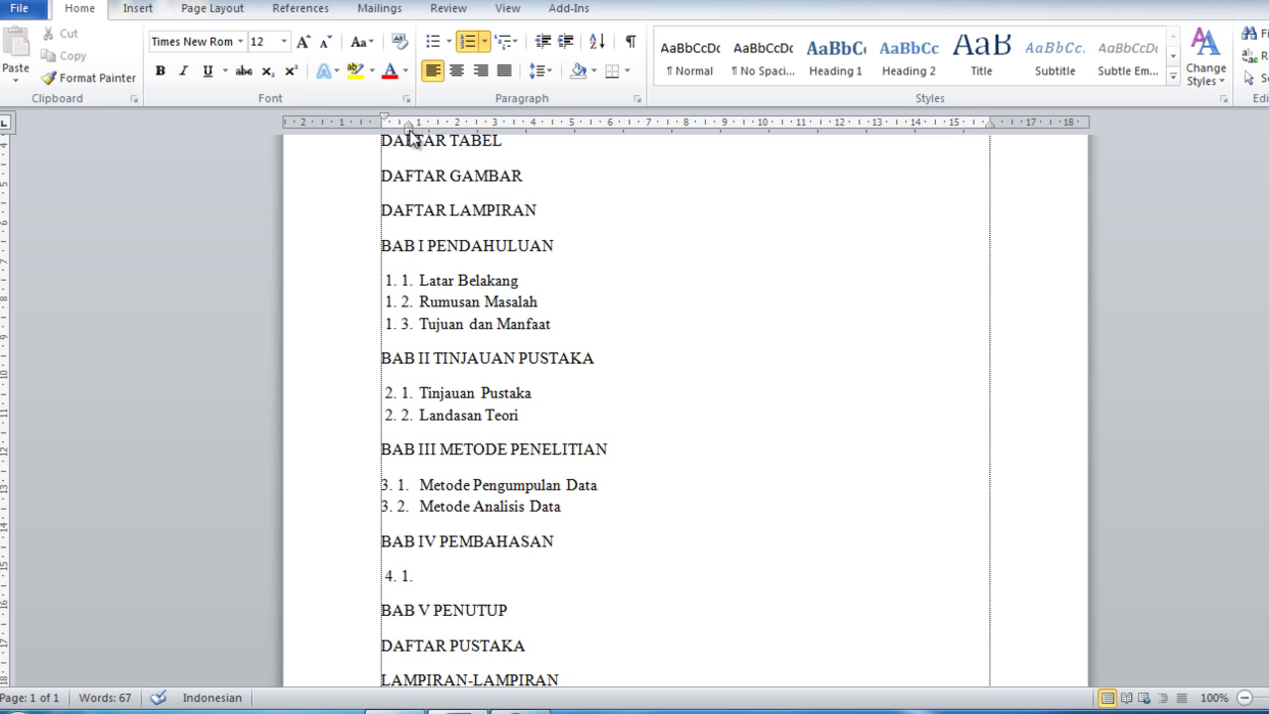
left_click_drag(429, 136, 418, 133)
Type subsections Hasil Penelitian and Hasil Analisis.
type("P")
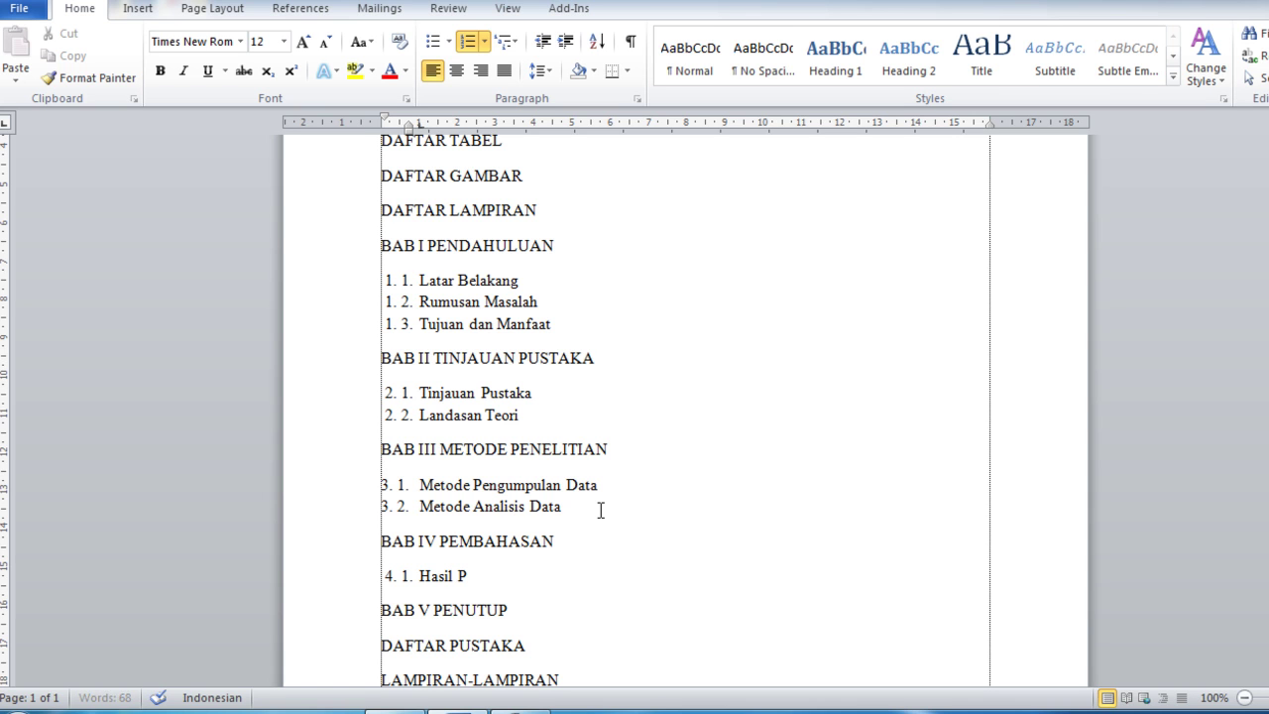
type("enel")
type("itian")
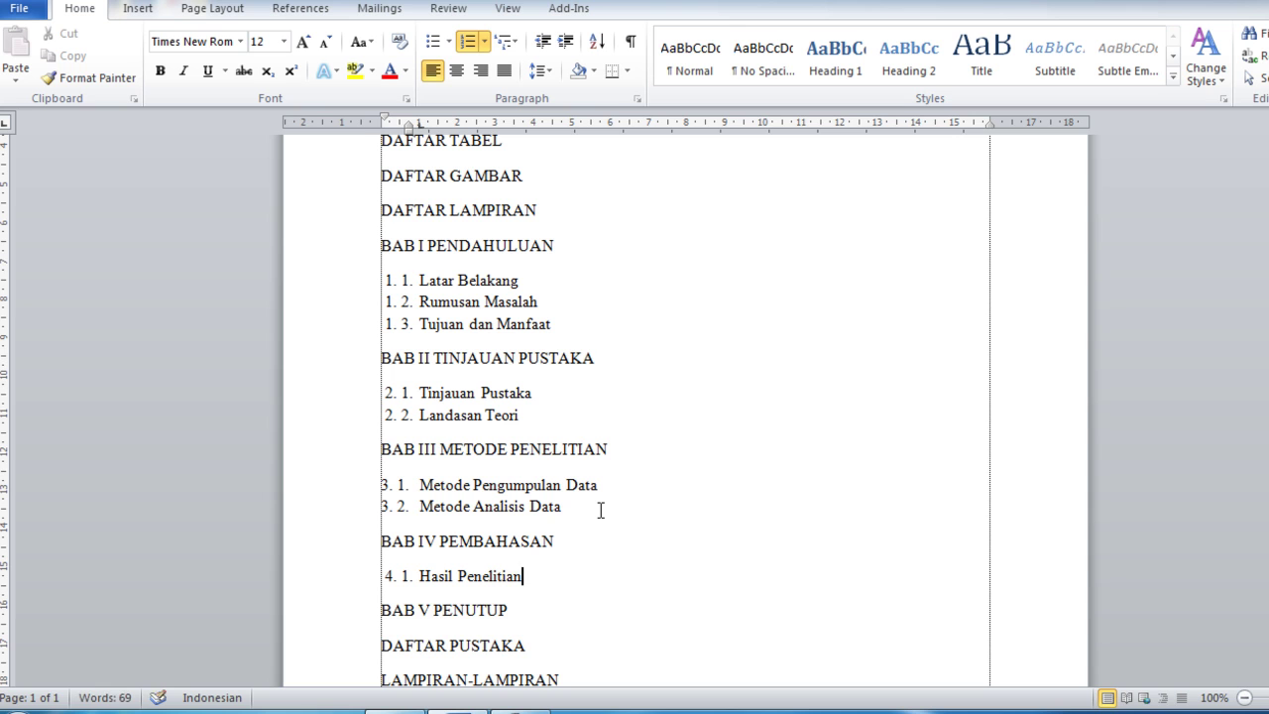
key("Return")
type("Hasil Analisis")
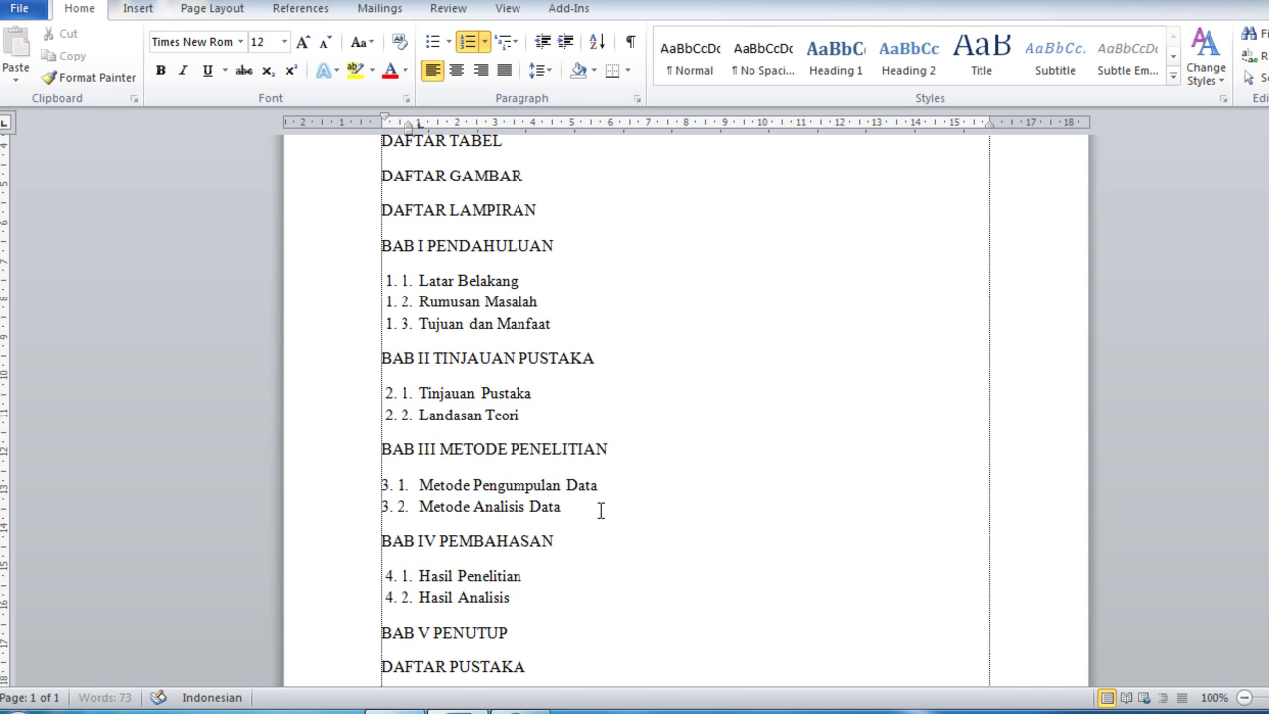
scroll(551, 592, "down", 2)
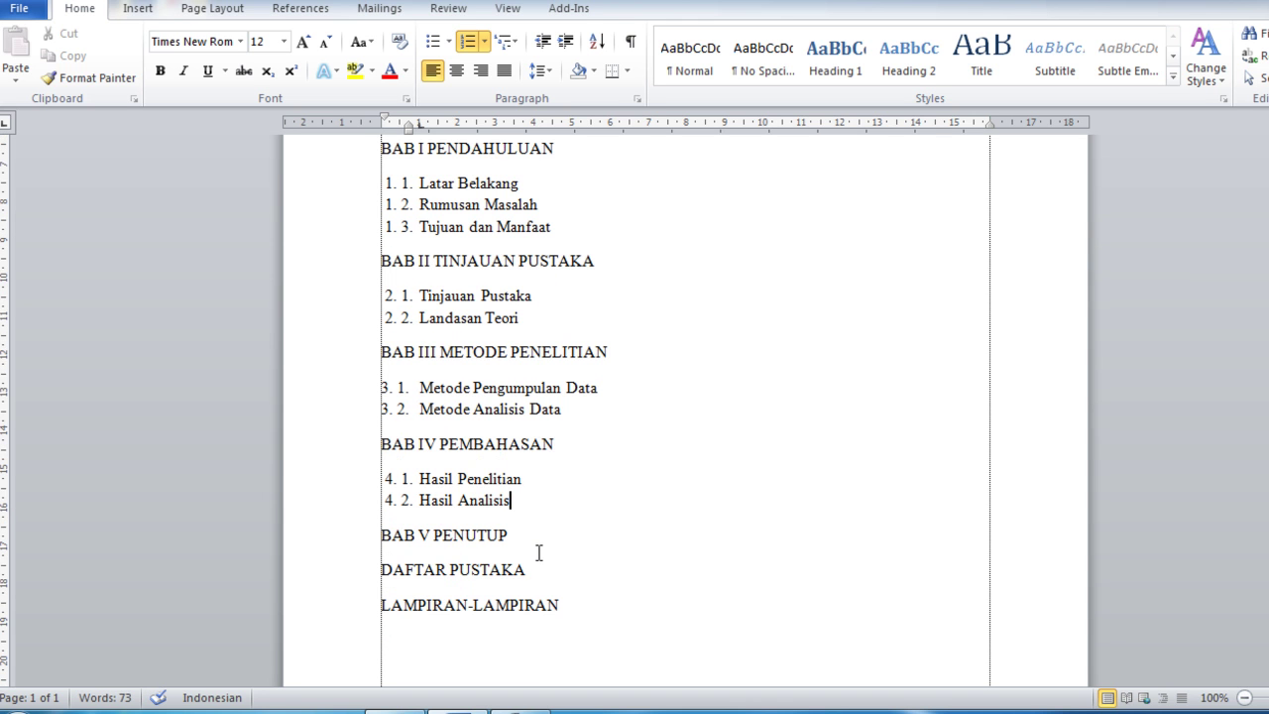
left_click(539, 543)
Add a line below BAB V PENUTUP numbered with a custom '5. 1.' format.
key("Return")
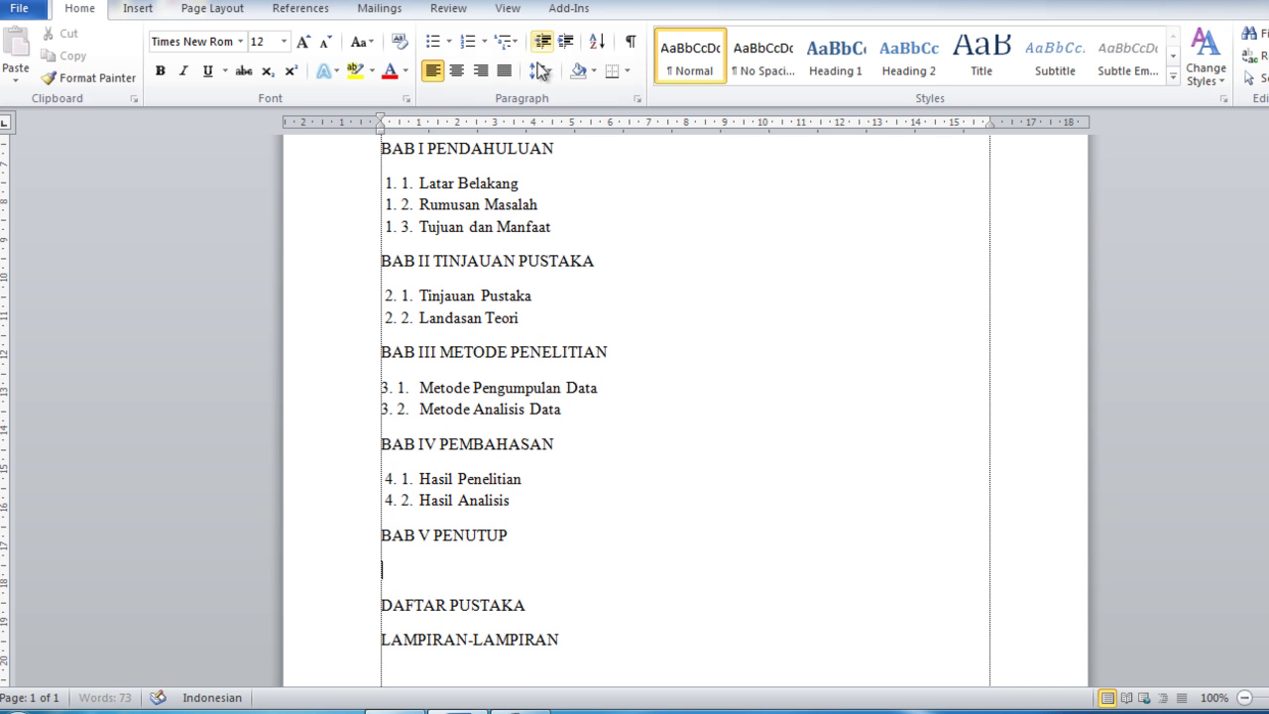
left_click(486, 43)
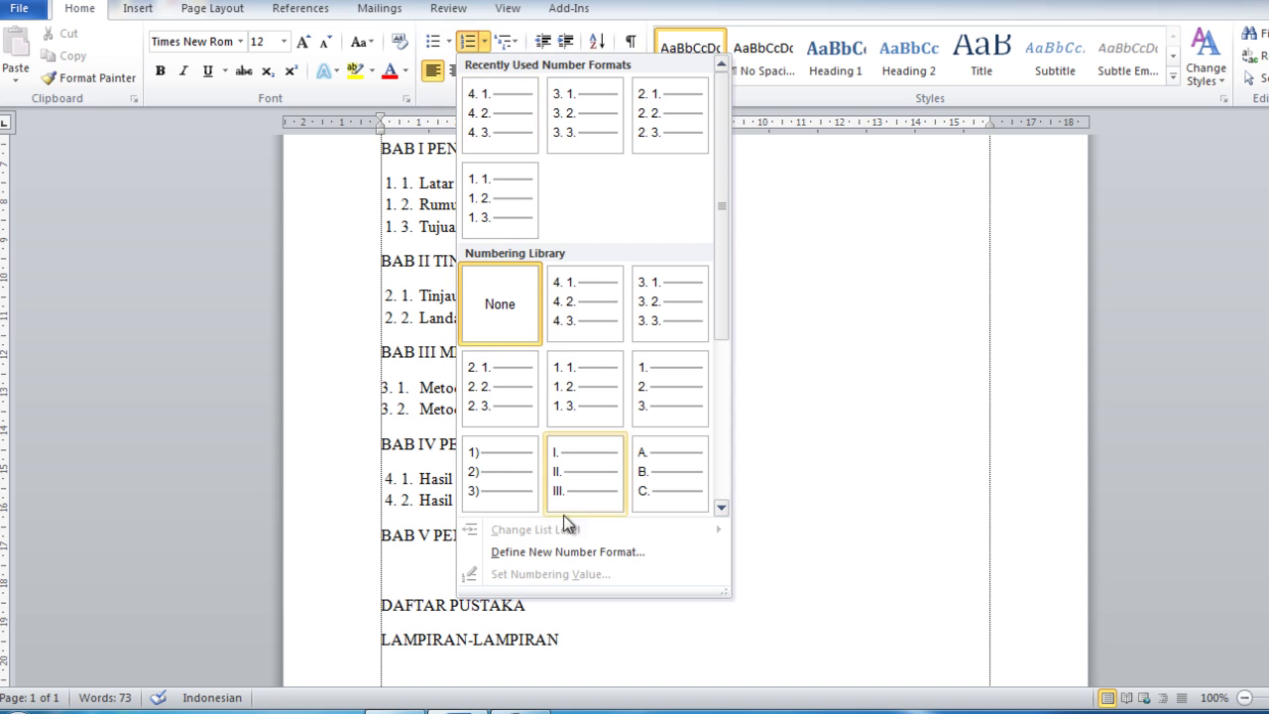
left_click(568, 551)
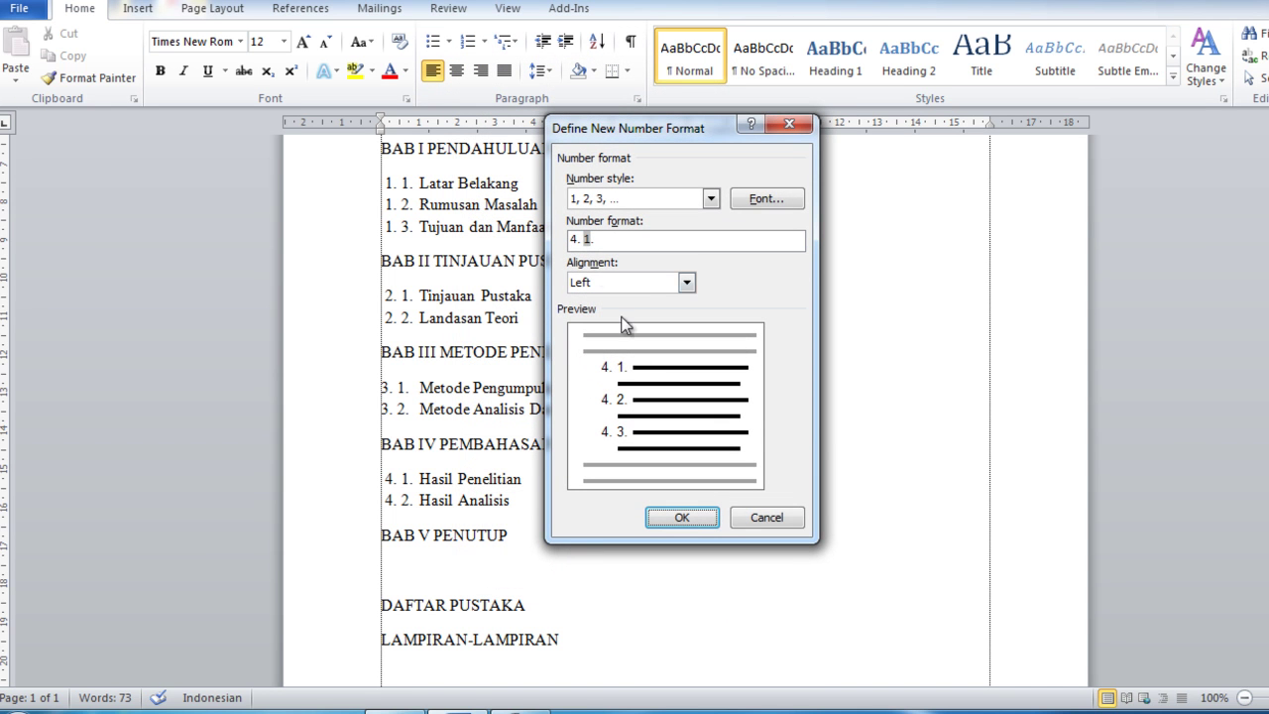
left_click(575, 238)
key("Delete")
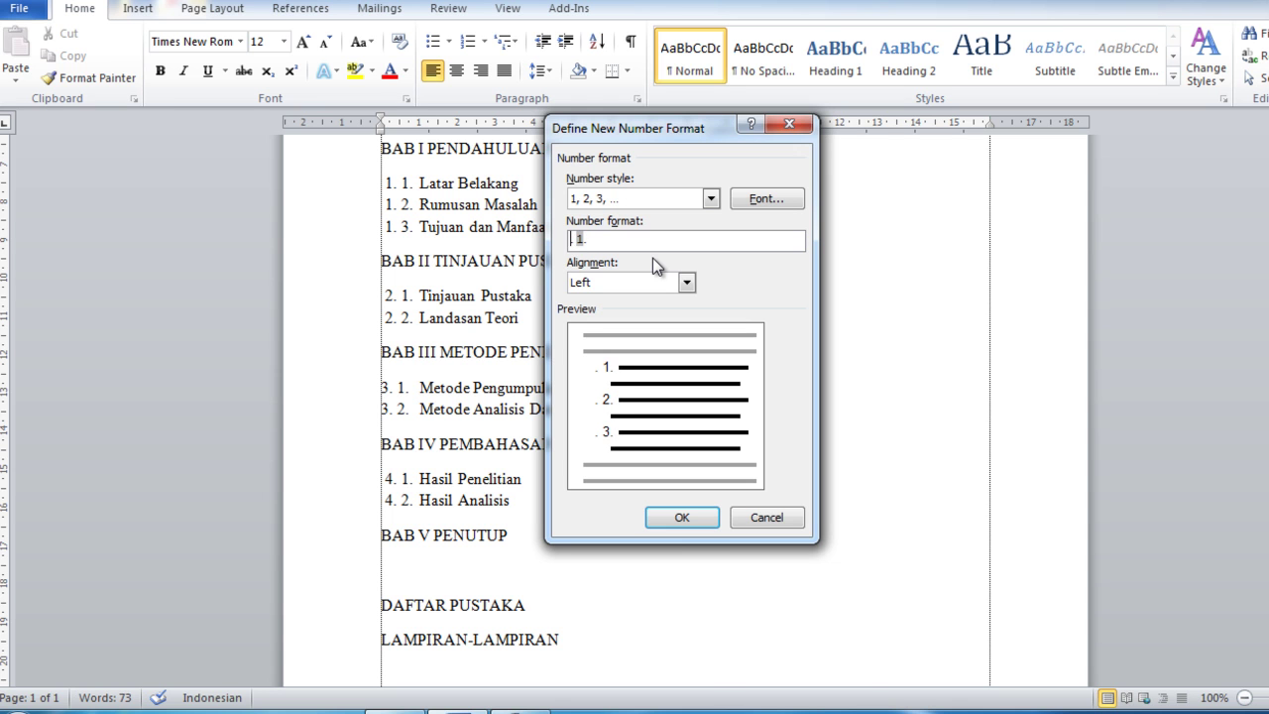
type("5")
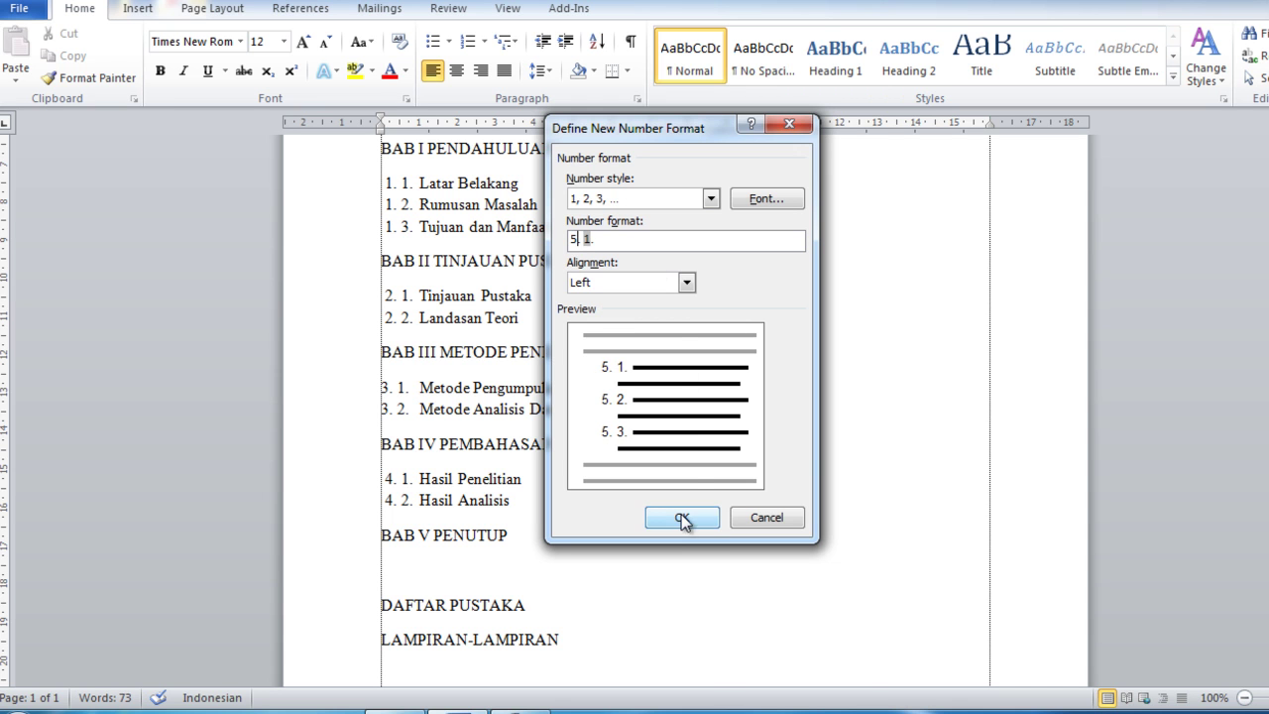
left_click(681, 518)
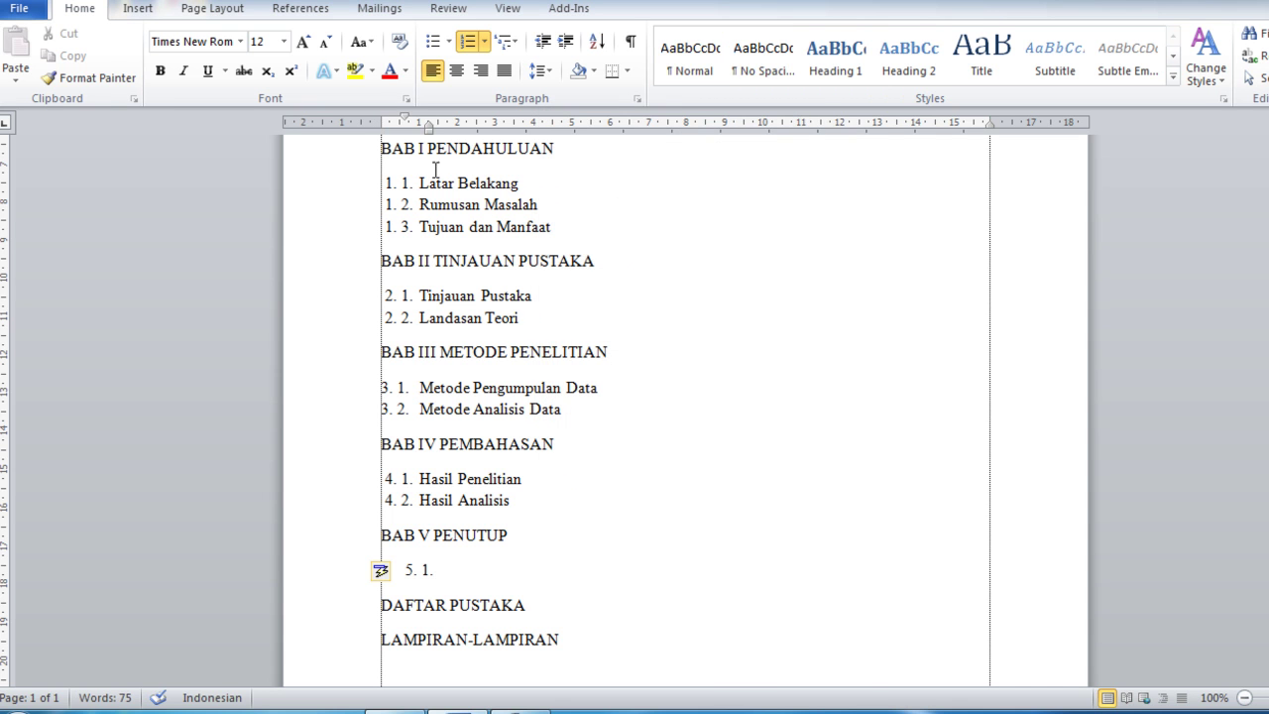
Align the 5. 1. indents, type Simpulan, and start subsection 5. 2.
left_click_drag(429, 132, 380, 116)
left_click_drag(409, 132, 421, 130)
type("ulan")
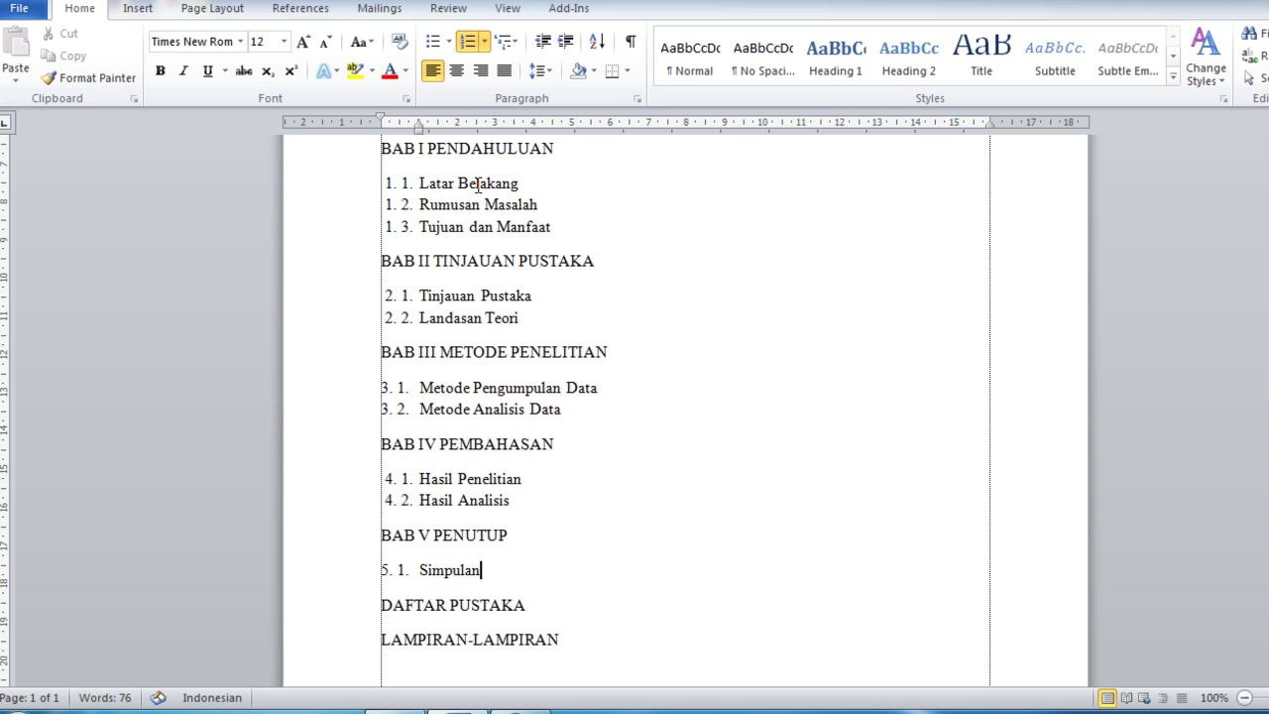
key("Return")
type("Sara")
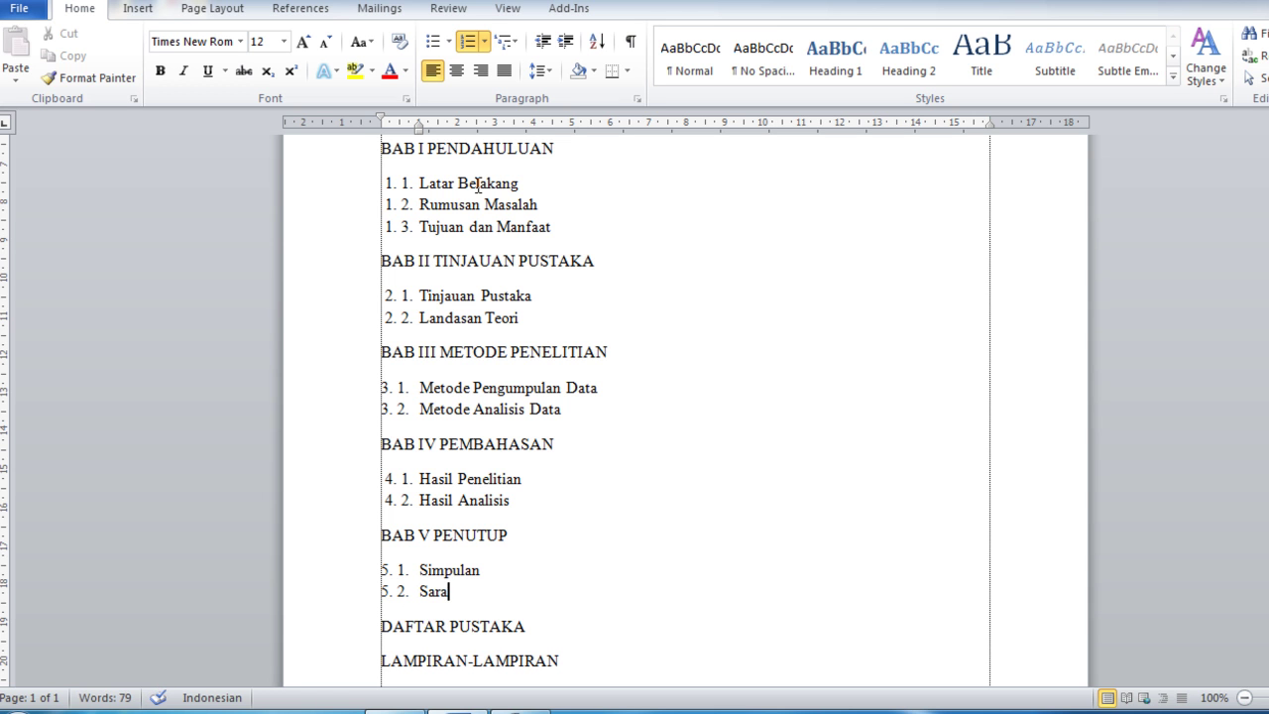
Finish typing Saran as subsection 5. 2. and return to the top of the outline.
type("n")
left_click(595, 451)
scroll(595, 455, "up", 5)
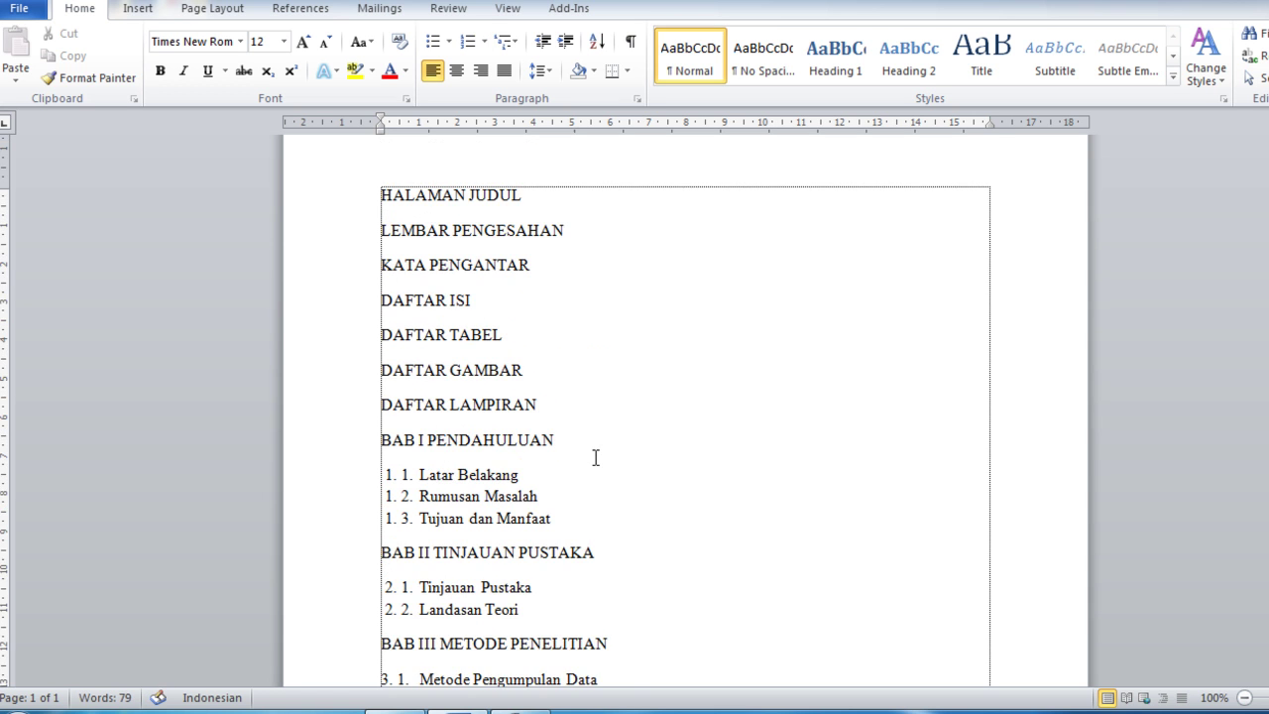
scroll(595, 457, "down", 3)
scroll(595, 457, "down", 3)
scroll(595, 460, "up", 1)
scroll(595, 460, "down", 2)
scroll(595, 470, "up", 4)
scroll(595, 468, "up", 2)
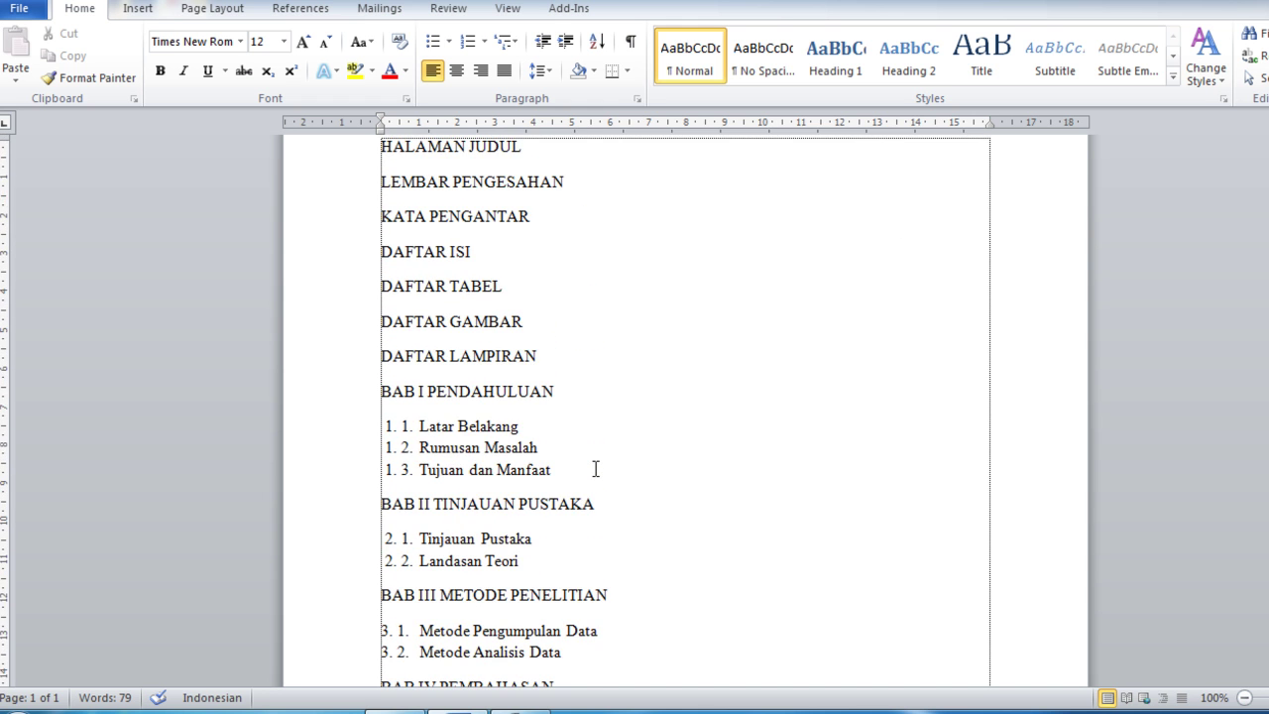
scroll(595, 468, "up", 2)
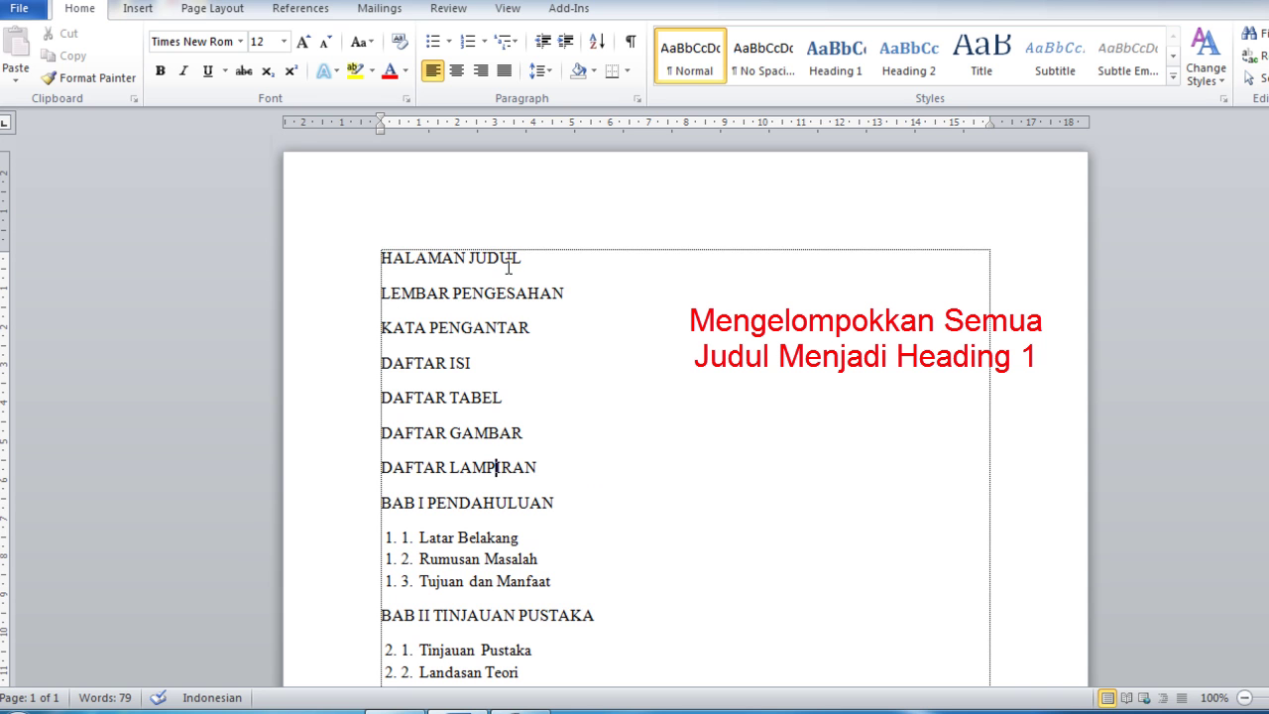
Apply Heading 1 to the titles HALAMAN JUDUL through BAB I PENDAHULUAN.
left_click_drag(355, 274, 383, 507)
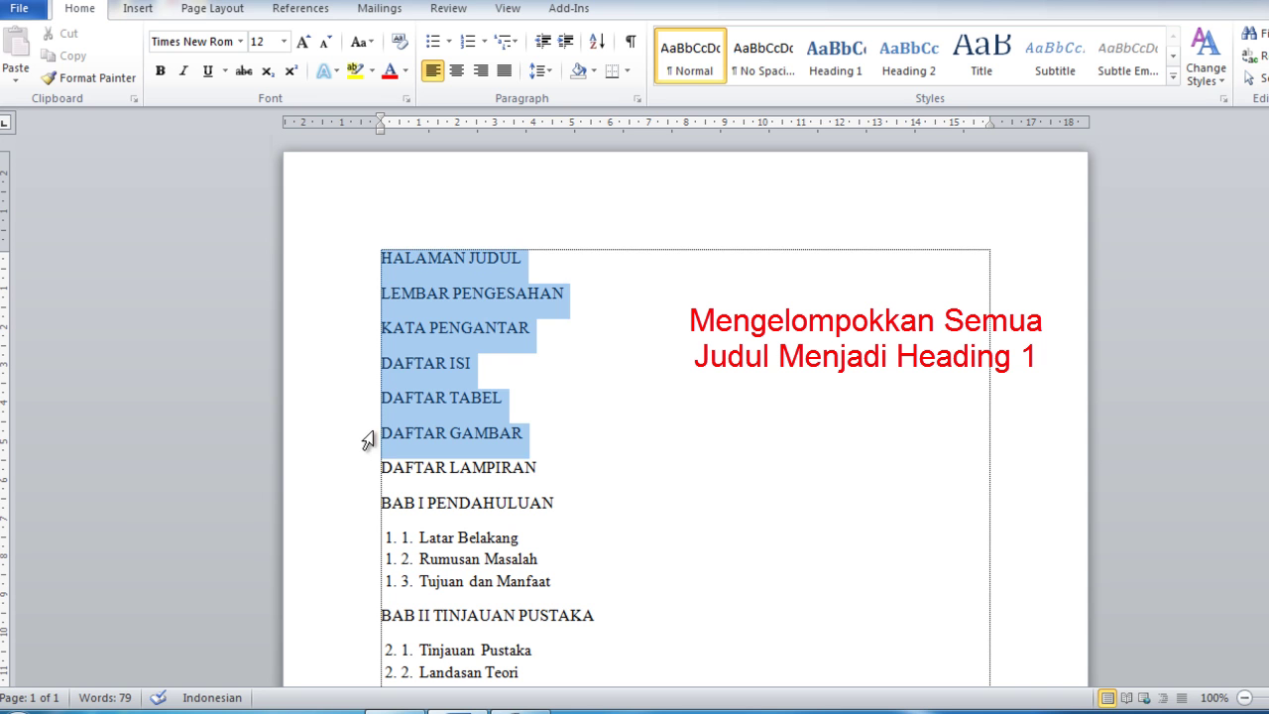
left_click(855, 58)
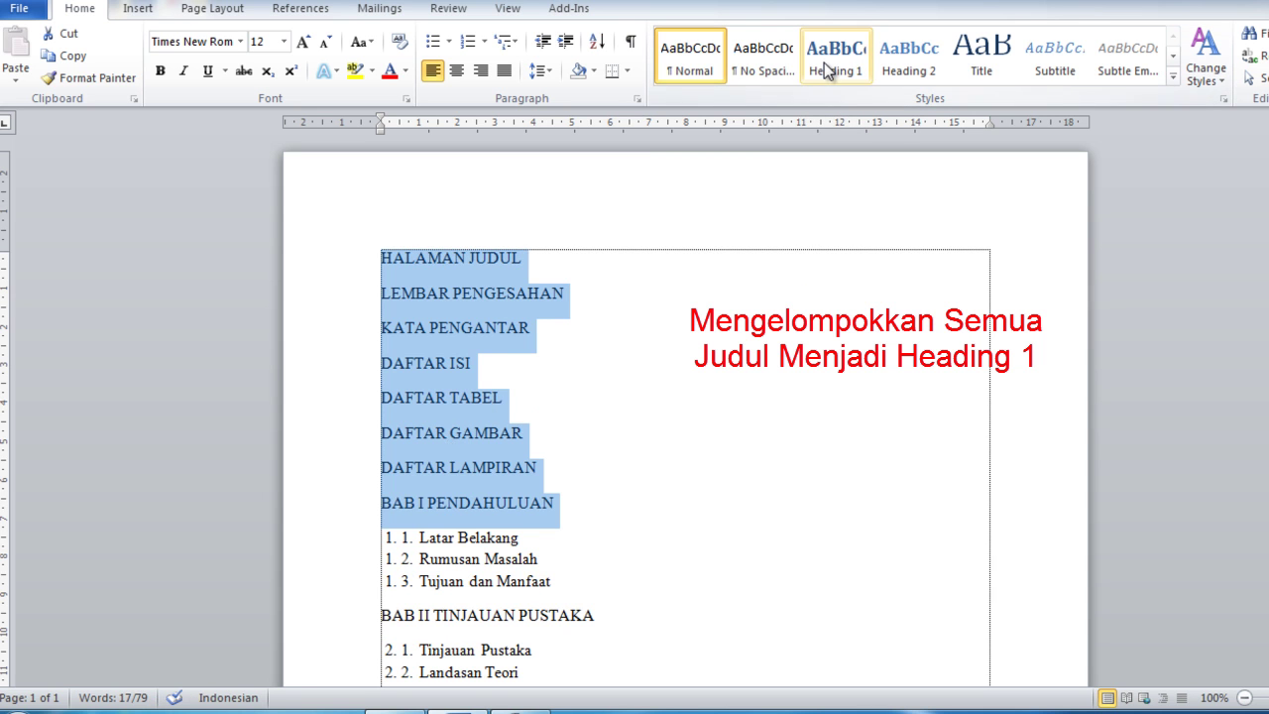
left_click(691, 414)
scroll(692, 413, "down", 5)
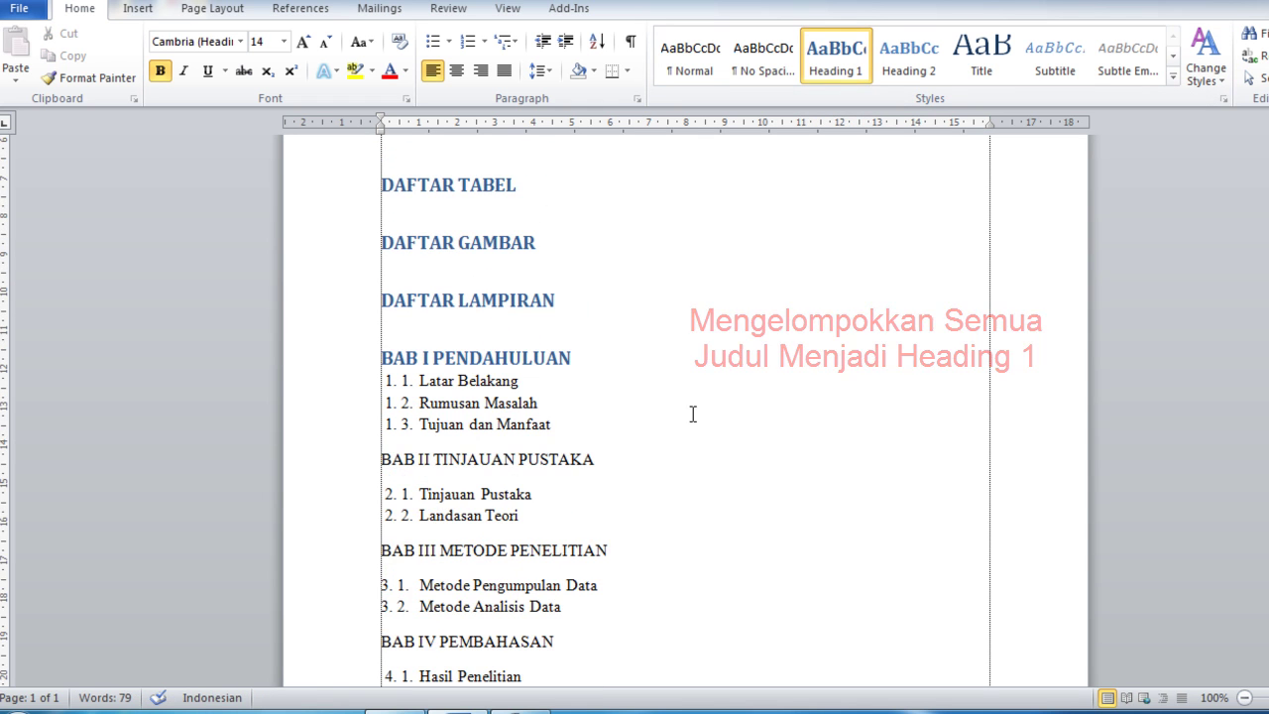
scroll(692, 413, "down", 1)
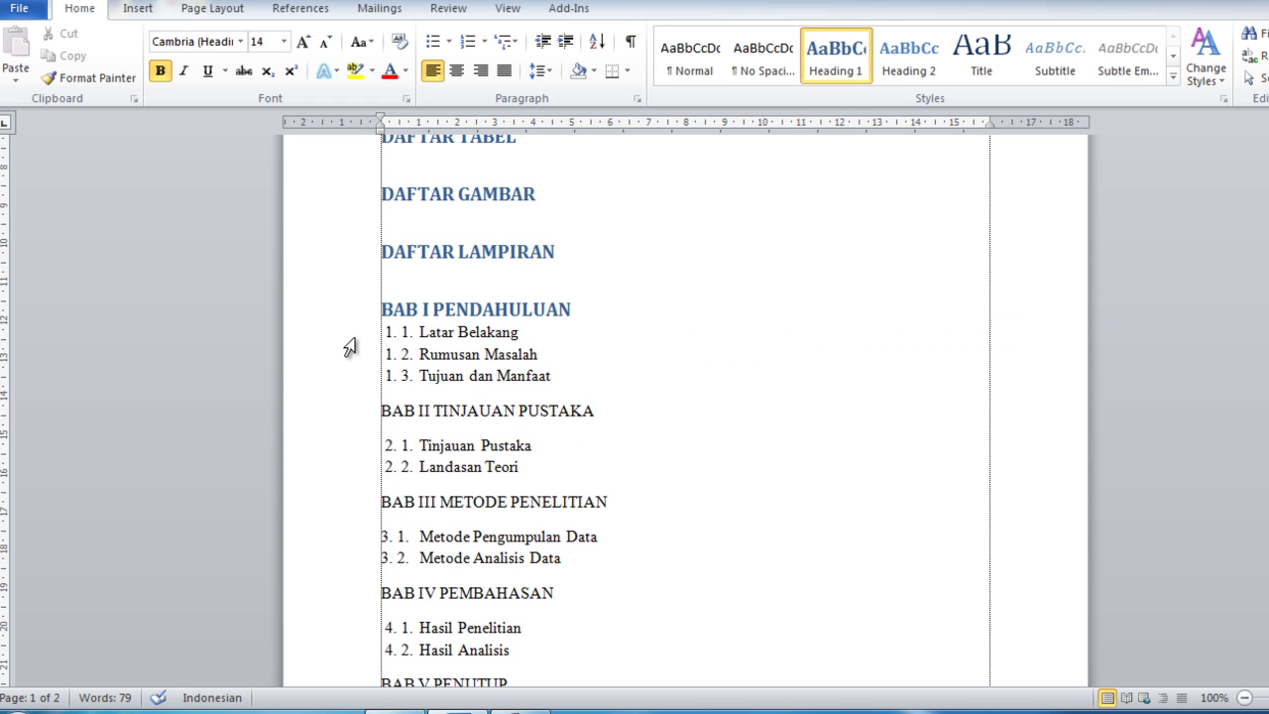
left_click_drag(351, 333, 354, 381)
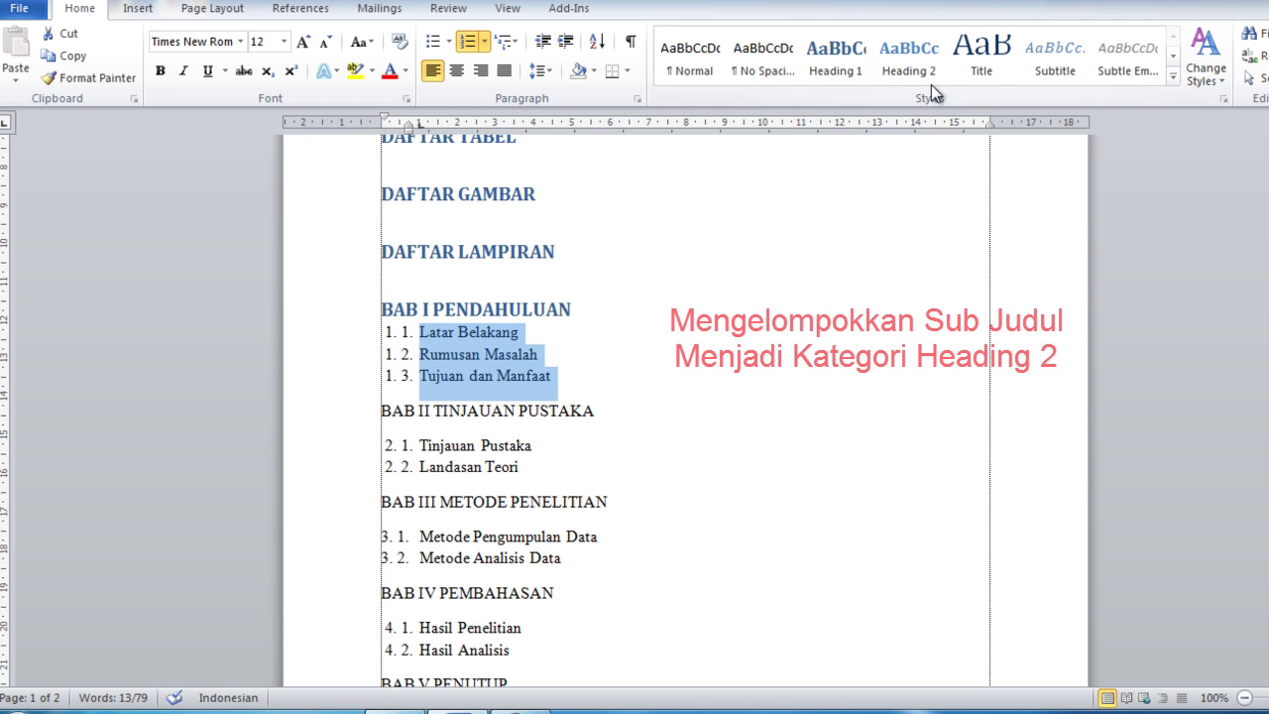
Make the BAB I subsections Heading 2, BAB II TINJAUAN PUSTAKA Heading 1, and its two subsections Heading 2.
left_click(908, 55)
left_click(670, 375)
left_click(347, 446)
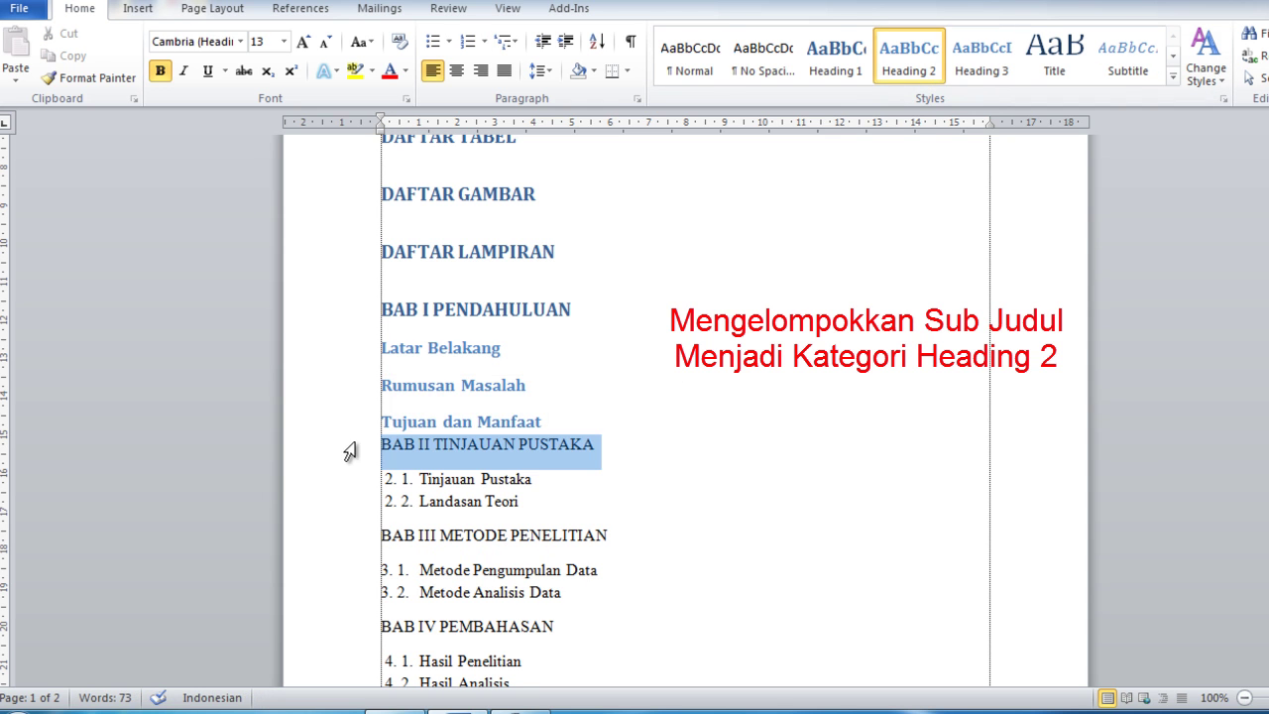
left_click(865, 71)
left_click(684, 349)
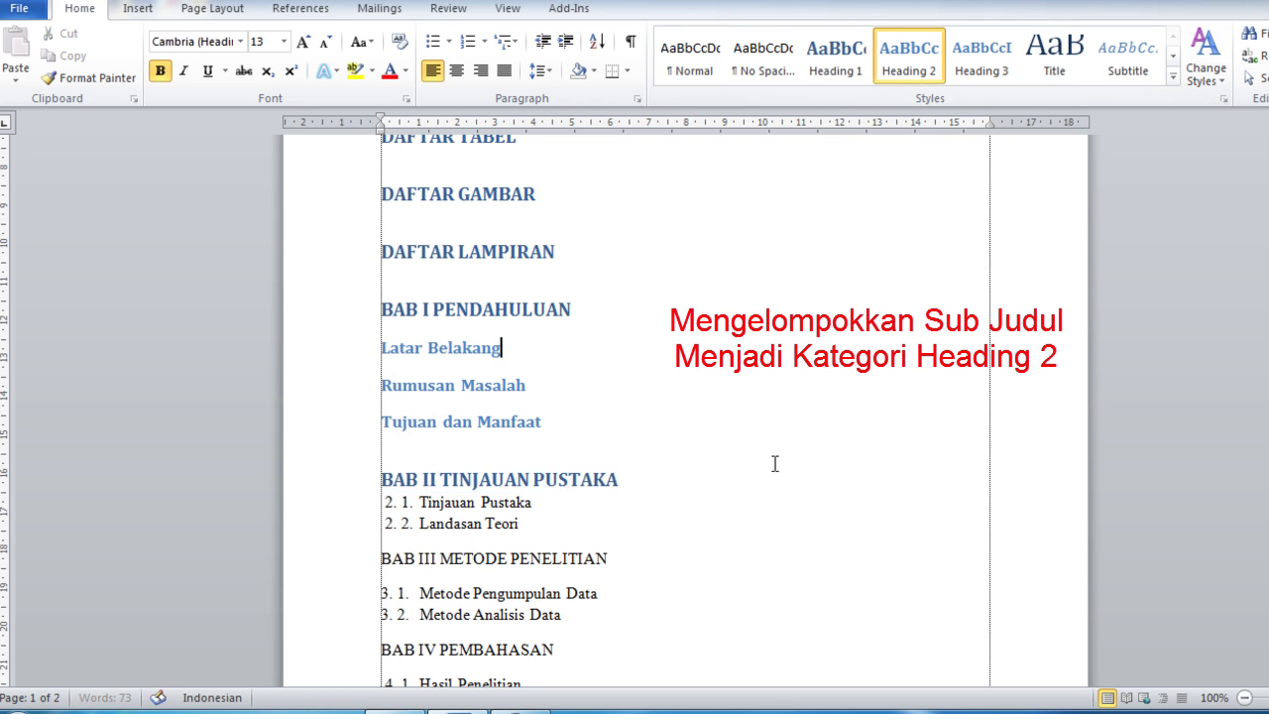
scroll(663, 456, "down", 3)
left_click_drag(347, 308, 354, 332)
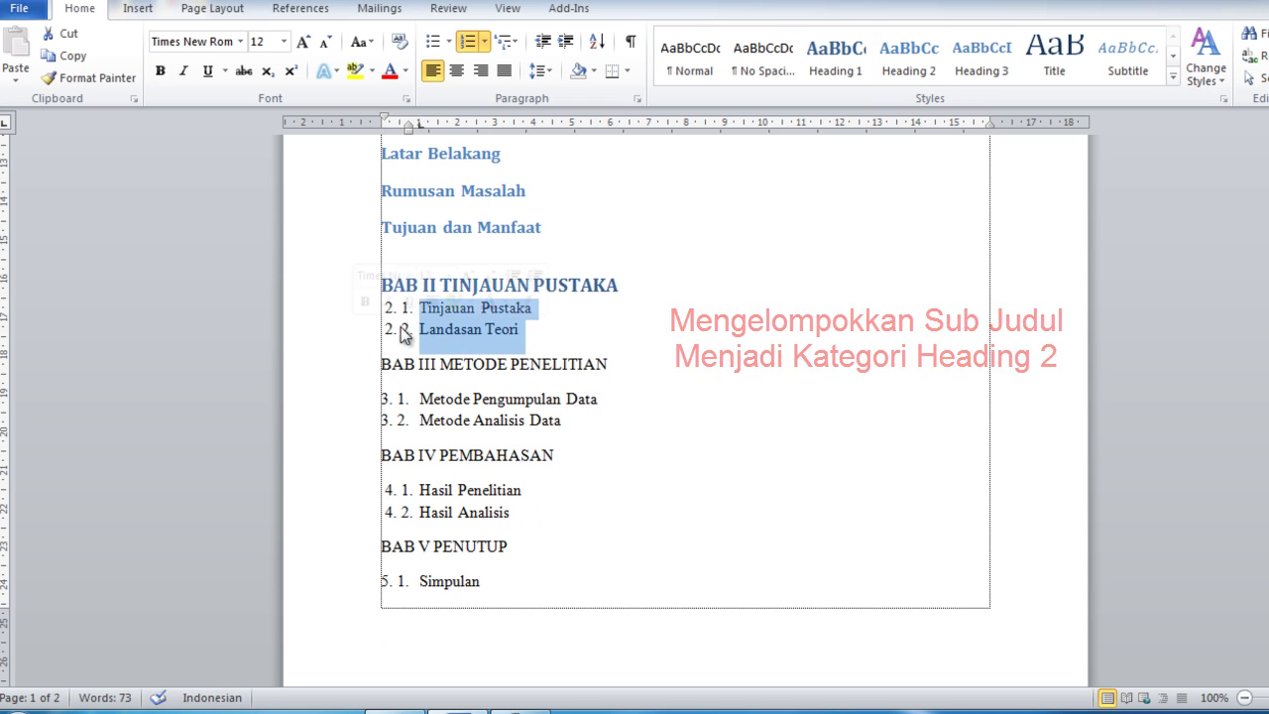
left_click(929, 77)
left_click(776, 295)
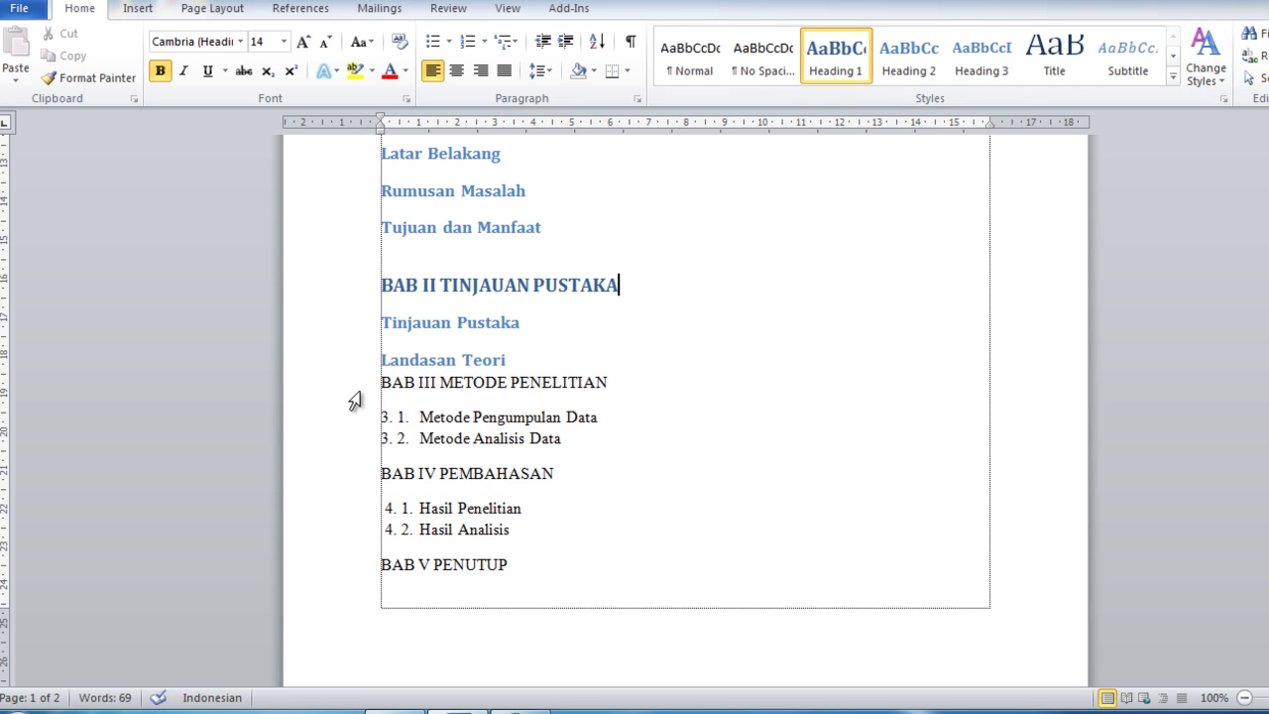
Make BAB III METODE PENELITIAN Heading 1 and its two Metode subsections Heading 2.
left_click(354, 379)
left_click(836, 59)
left_click(748, 367)
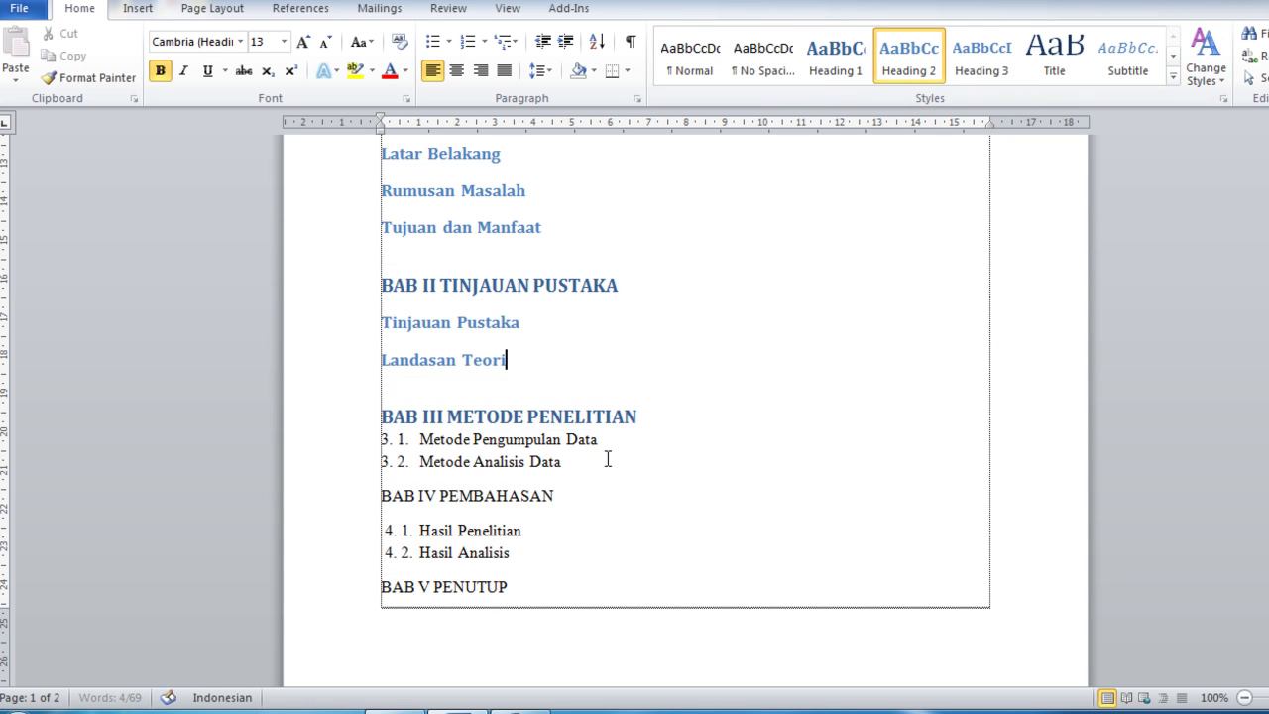
left_click(352, 449)
left_click_drag(352, 453, 351, 476)
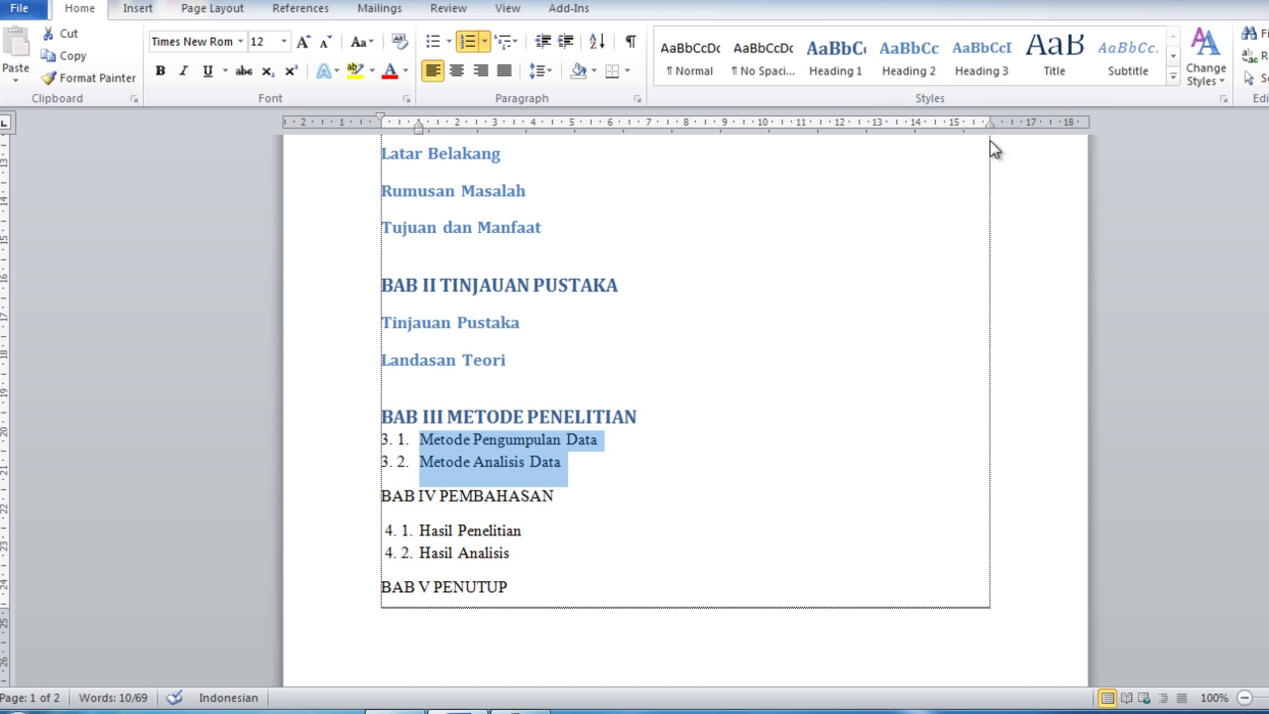
left_click(917, 62)
left_click(837, 357)
Make BAB IV PEMBAHASAN Heading 1 and Hasil Penelitian and Hasil Analisis Heading 2.
scroll(552, 491, "down", 3)
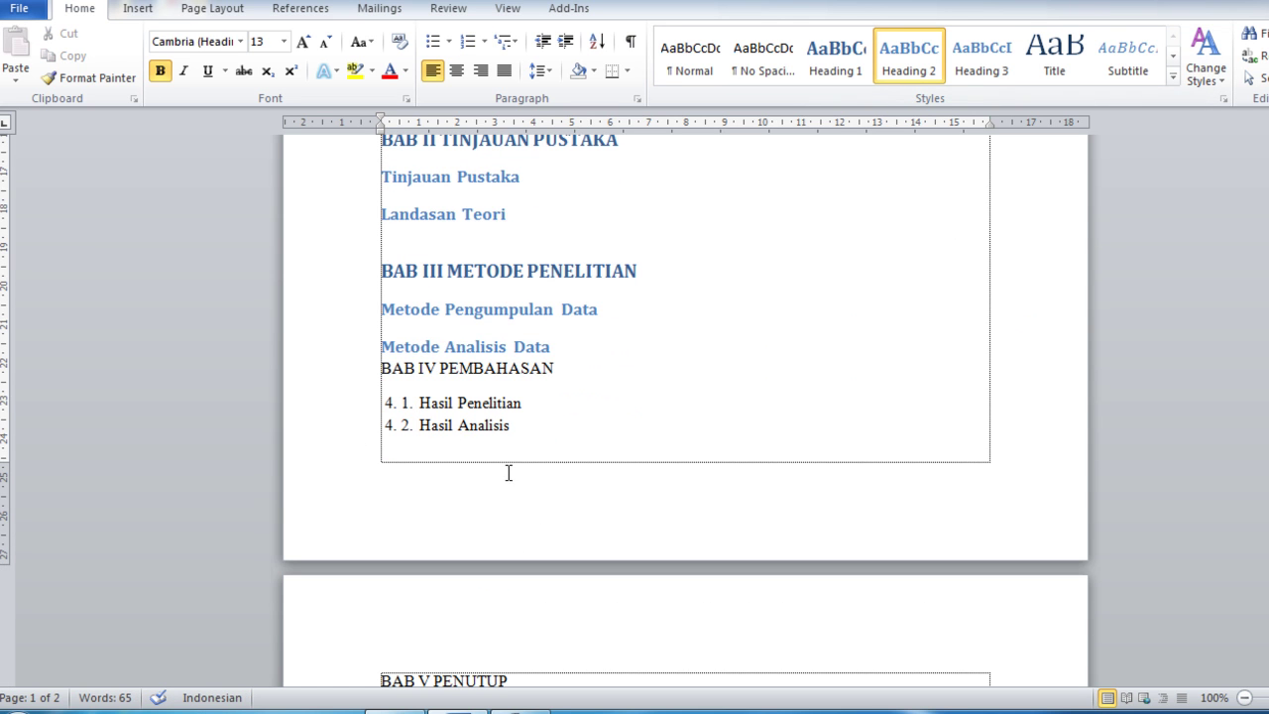
left_click(335, 355)
left_click(334, 368)
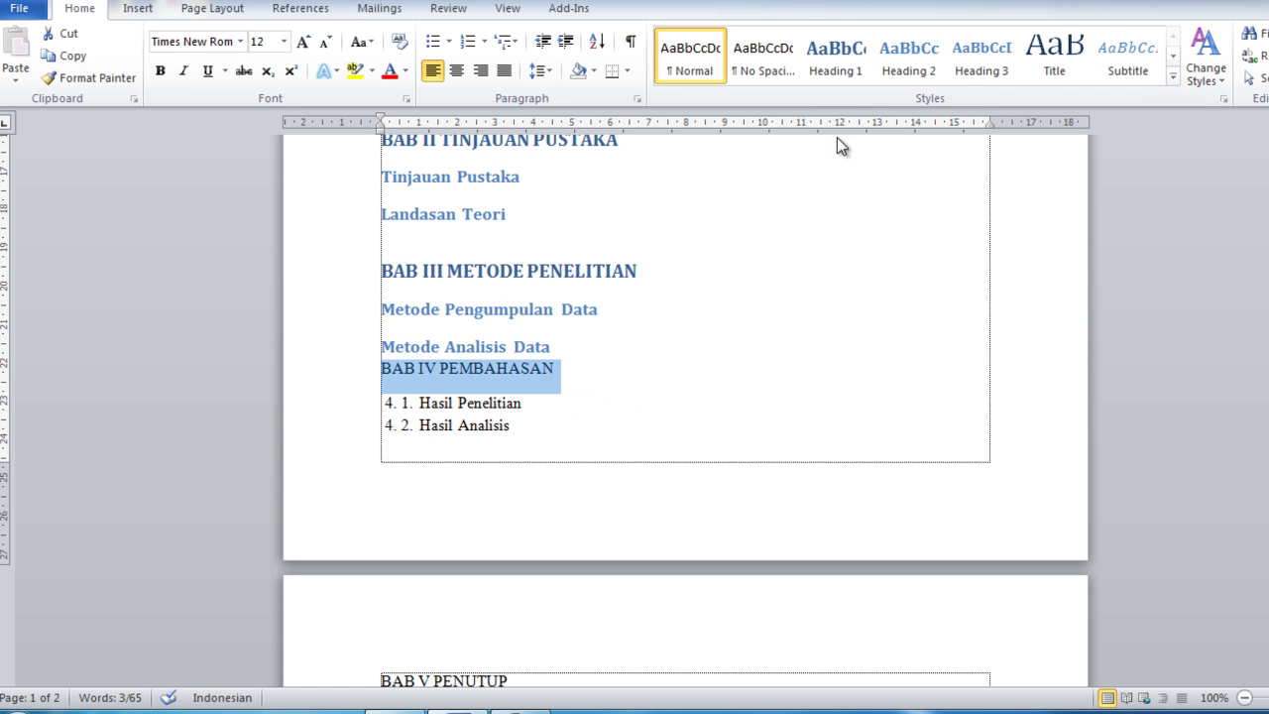
left_click(836, 60)
left_click(765, 307)
mouse_move(343, 441)
left_mouse_down()
mouse_move(367, 672)
mouse_move(548, 236)
left_mouse_up()
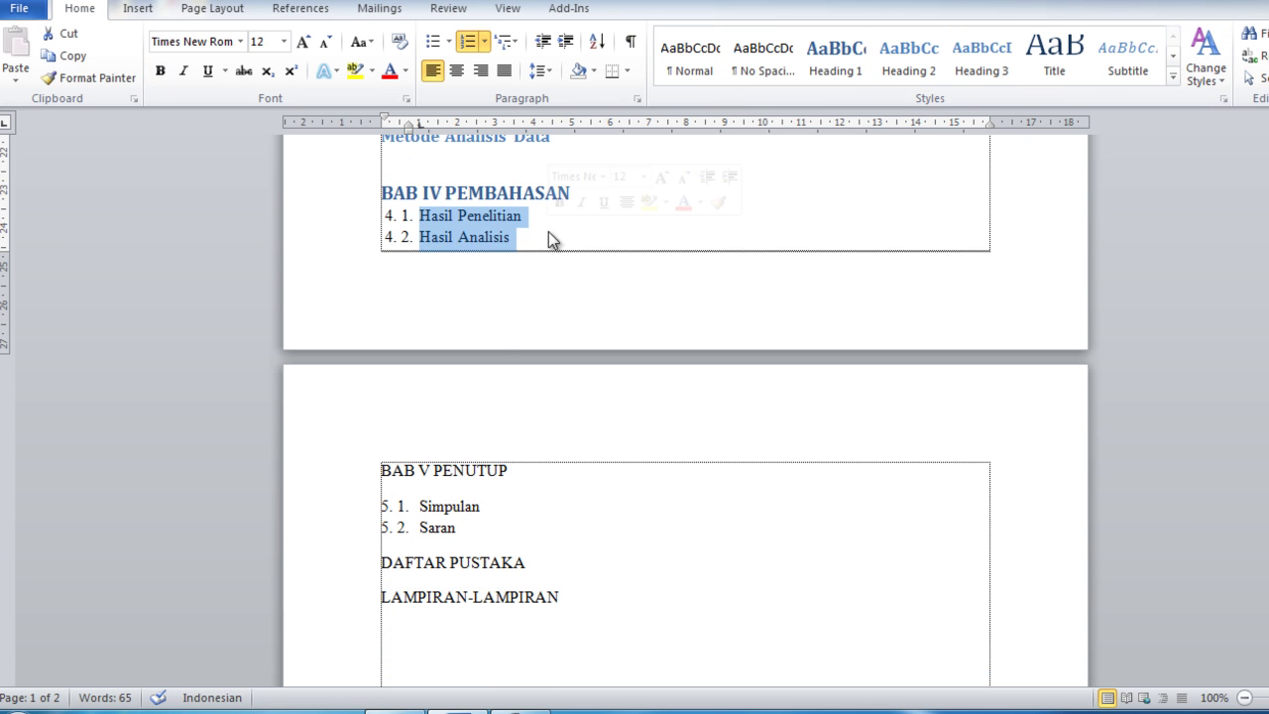
left_click(896, 71)
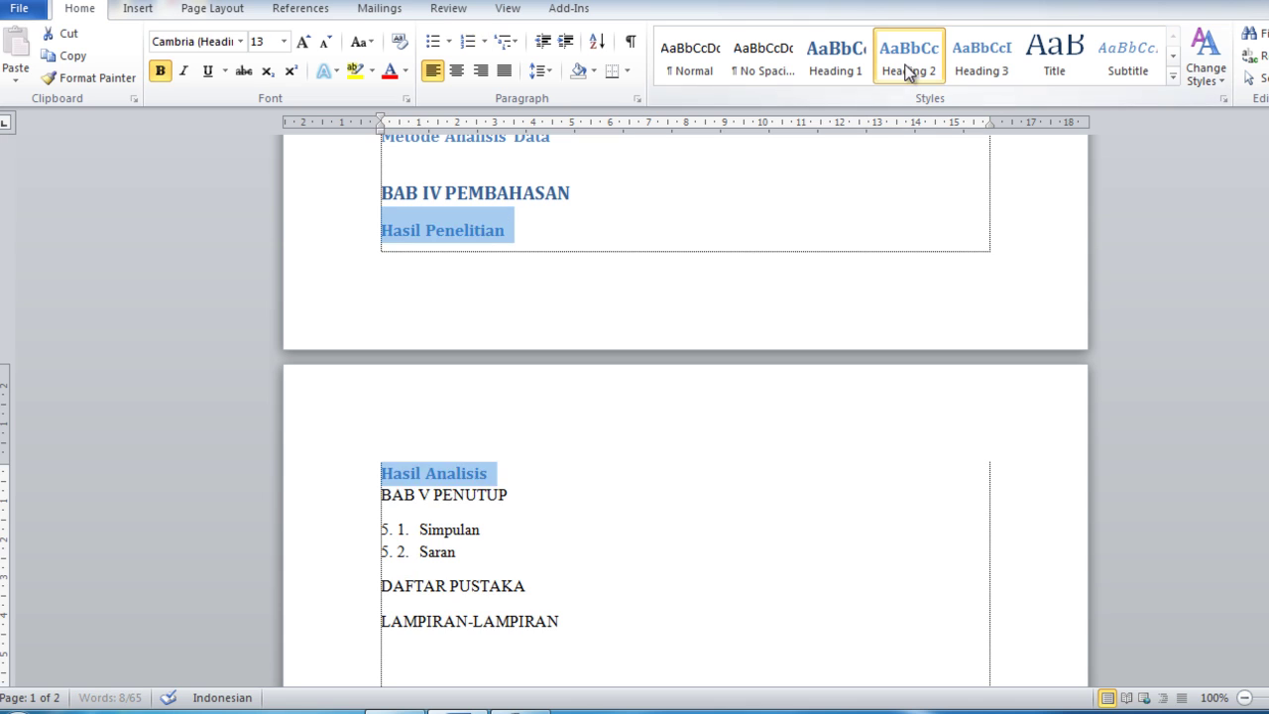
Make BAB V PENUTUP Heading 1 and its Simpulan and Saran lines Heading 2.
left_click(338, 497)
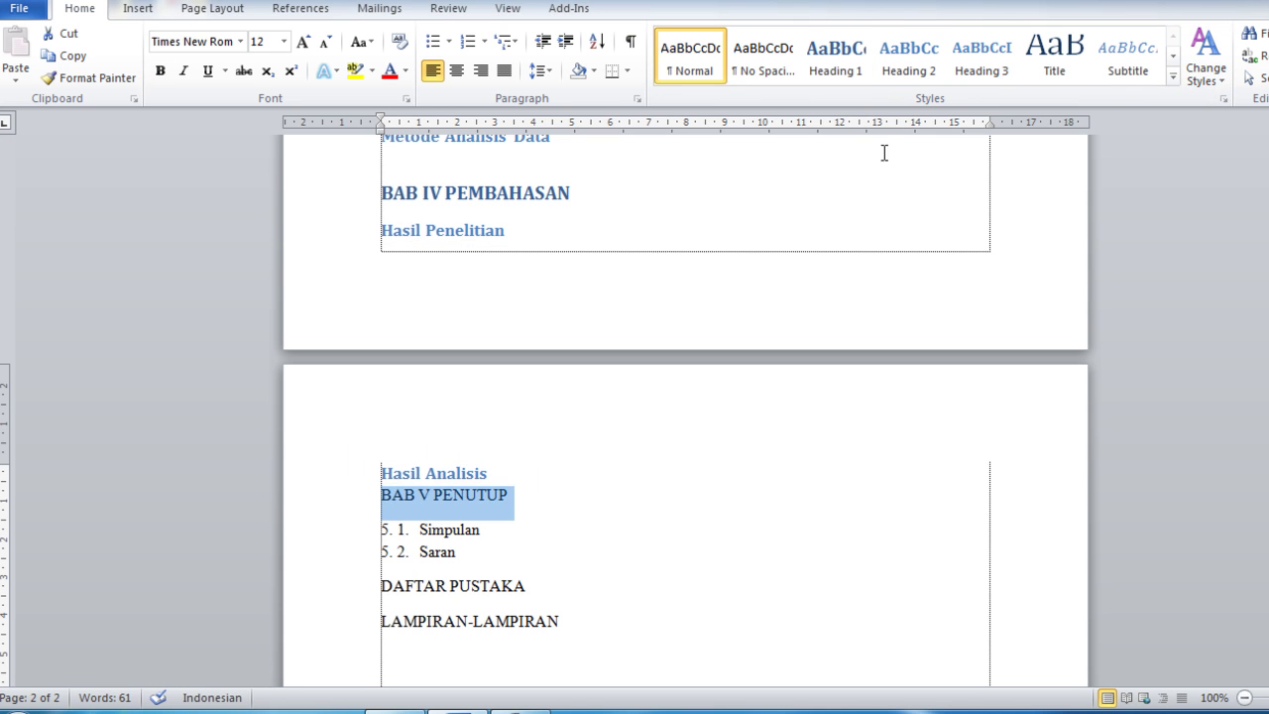
left_click(850, 68)
left_click(731, 504)
scroll(708, 527, "down", 1)
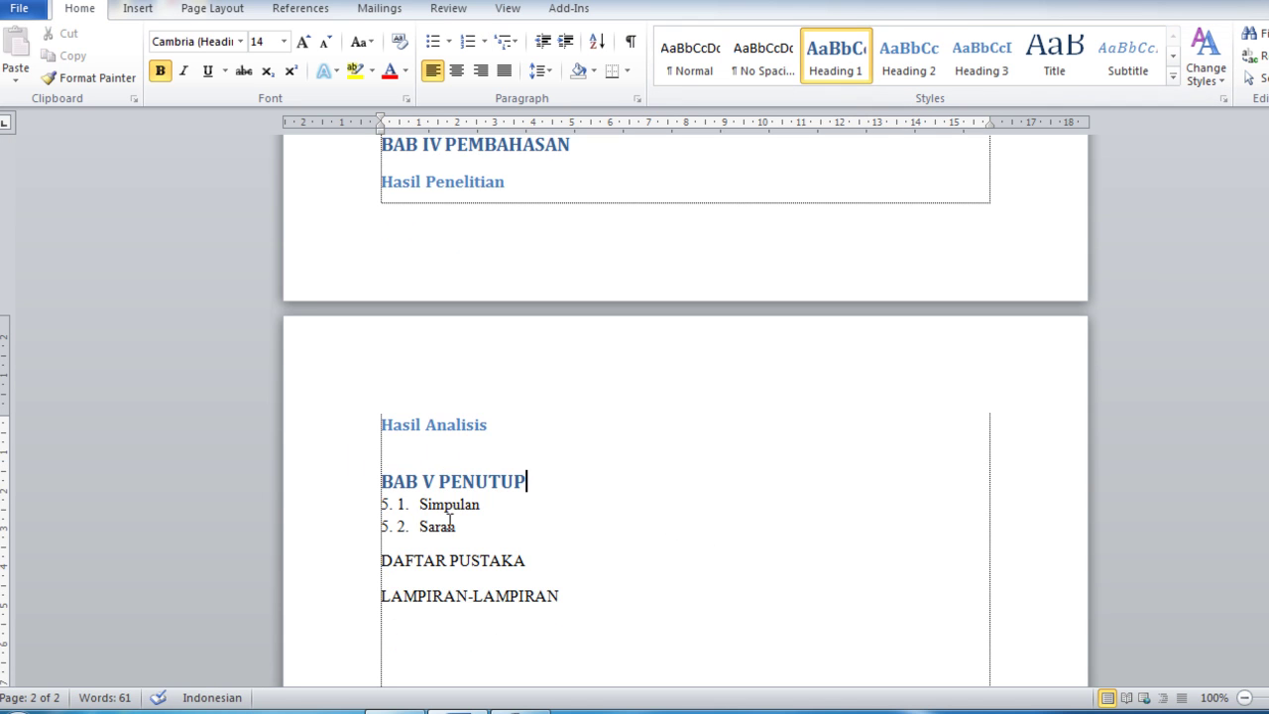
left_click_drag(340, 507, 340, 531)
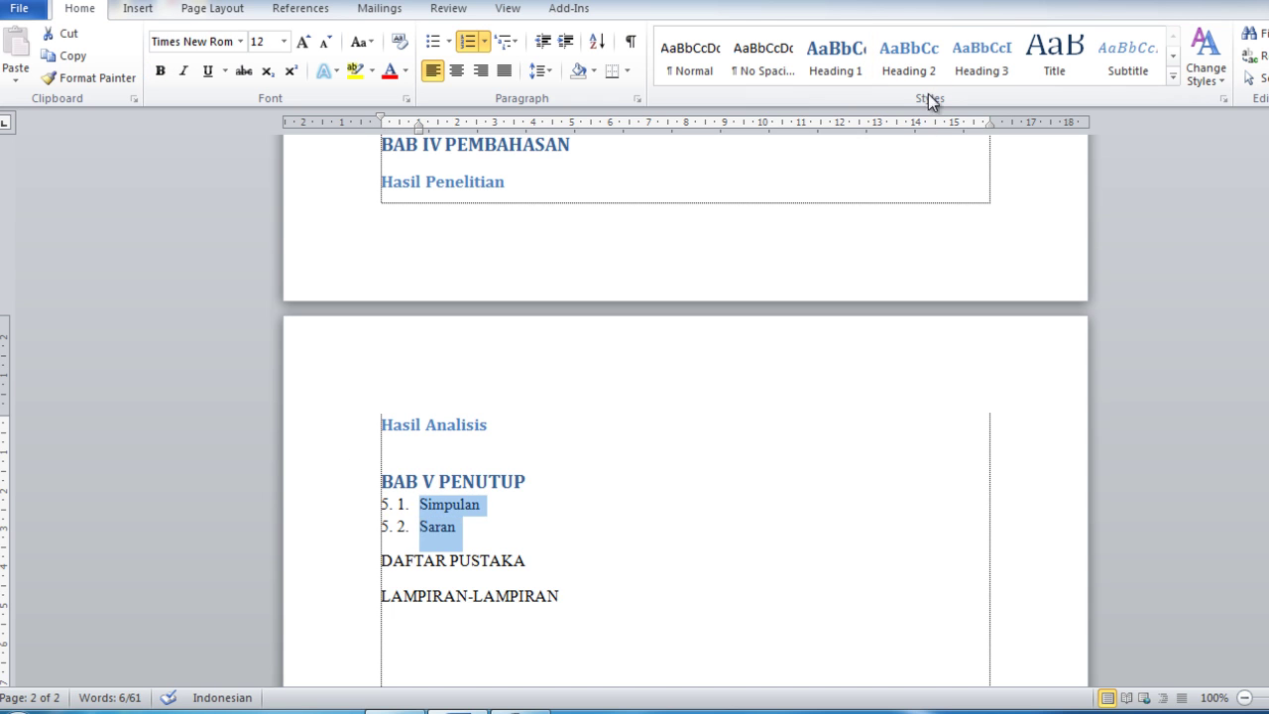
left_click(908, 55)
left_click(779, 502)
Make DAFTAR PUSTAKA and LAMPIRAN-LAMPIRAN Heading 1.
scroll(586, 597, "down", 2)
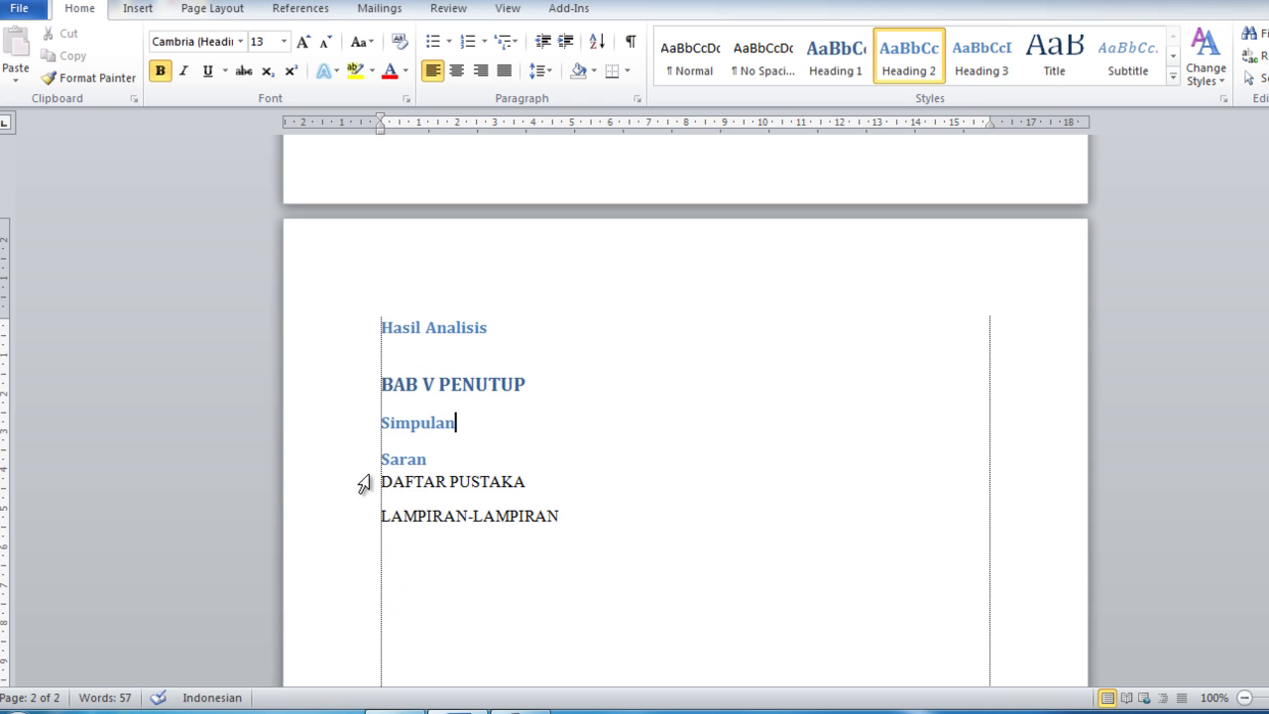
left_click_drag(363, 483, 367, 530)
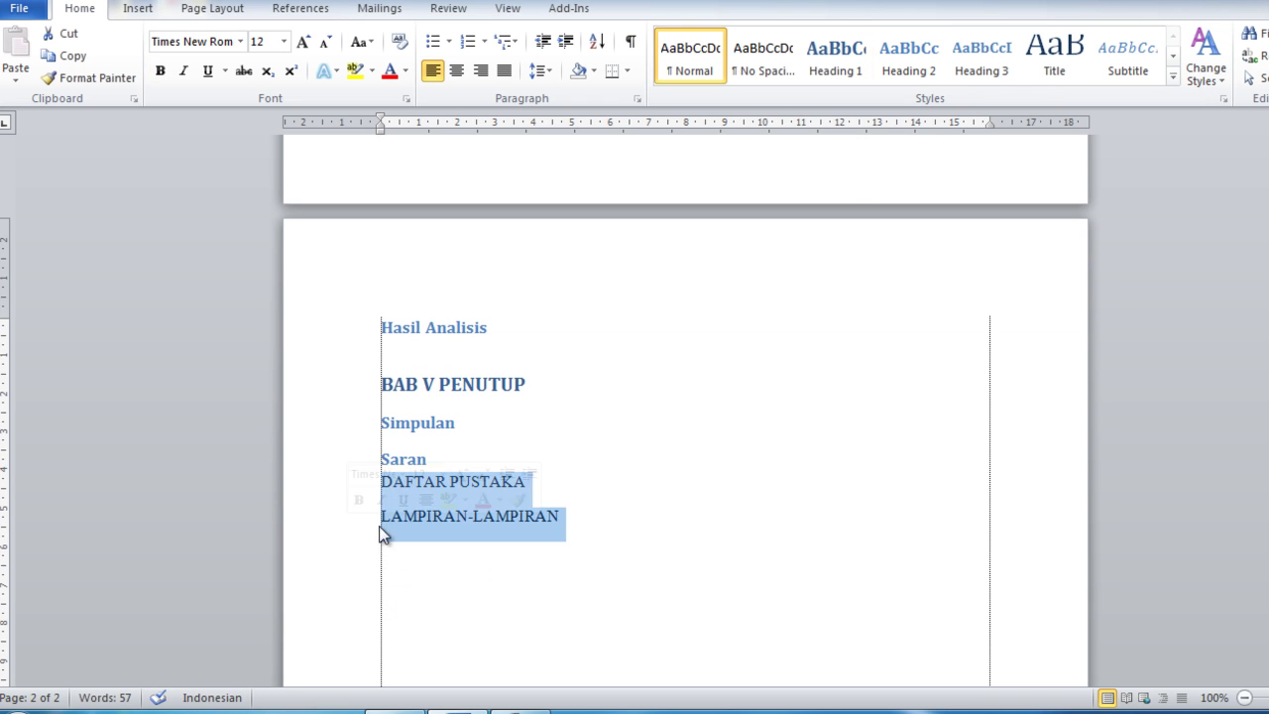
left_click(852, 68)
left_click(744, 414)
scroll(764, 466, "up", 8)
Review the document, then show the Navigation Pane from the View tab.
scroll(768, 470, "up", 7)
scroll(772, 470, "up", 1)
scroll(772, 470, "down", 8)
scroll(774, 470, "down", 9)
scroll(775, 470, "down", 4)
scroll(776, 470, "up", 8)
scroll(776, 470, "up", 5)
scroll(776, 470, "up", 8)
scroll(775, 470, "up", 3)
scroll(775, 470, "up", 1)
scroll(776, 470, "up", 1)
scroll(775, 470, "down", 2)
scroll(776, 469, "down", 5)
scroll(776, 470, "down", 4)
scroll(774, 473, "down", 4)
scroll(774, 473, "up", 10)
scroll(773, 473, "up", 5)
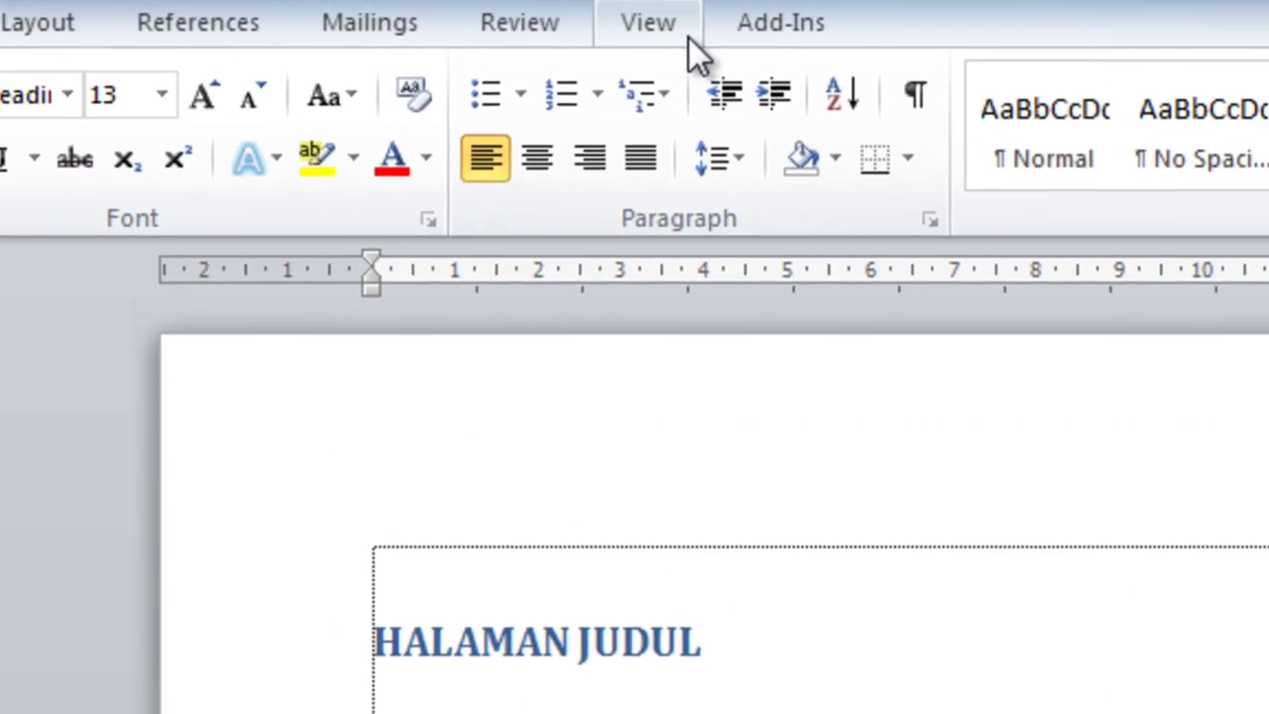
left_click(689, 39)
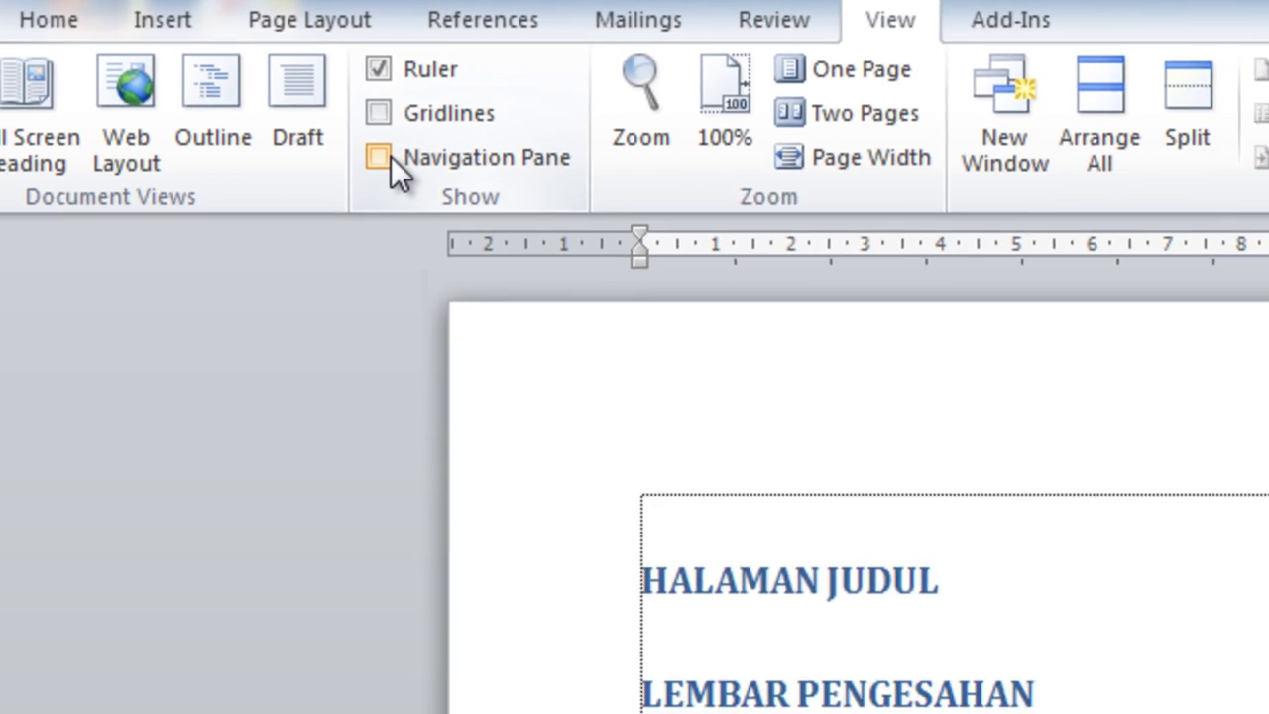
left_click(272, 84)
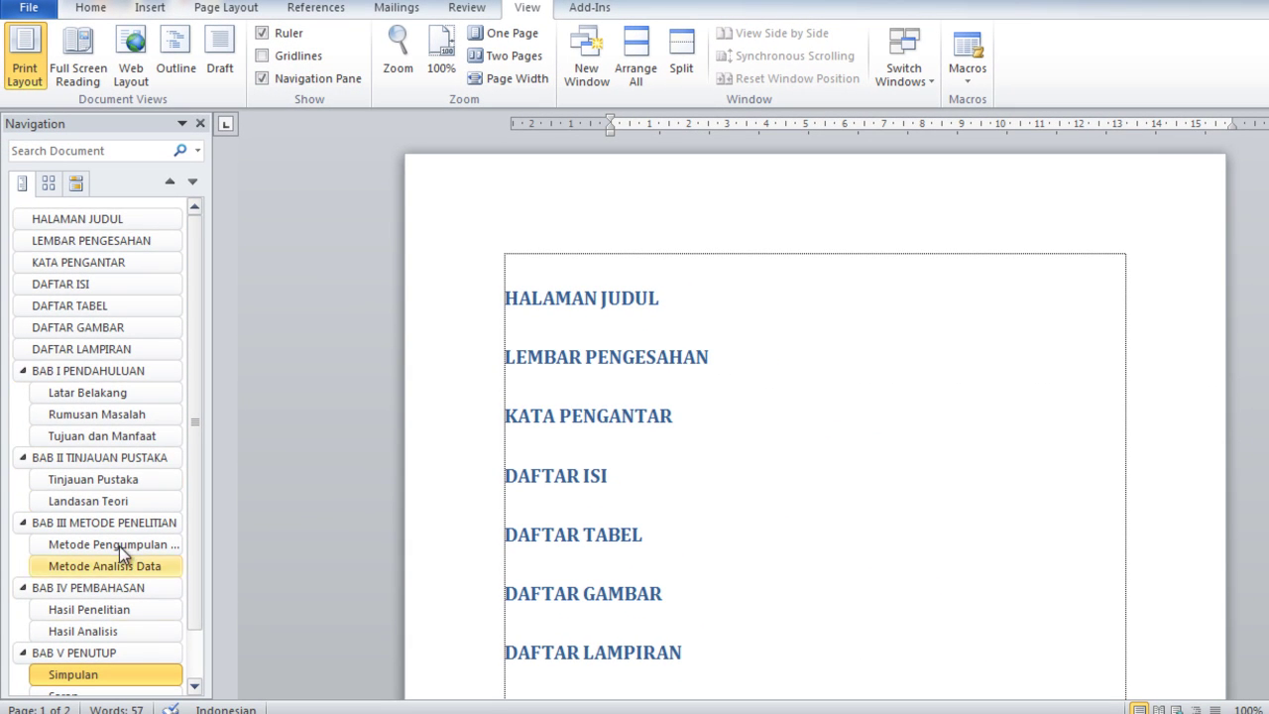
Use the Navigation Pane to jump to BAB I, BAB II, BAB IV, BAB V, DAFTAR PUSTAKA and KATA PENGANTAR.
scroll(196, 564, "down", 2)
scroll(196, 564, "up", 2)
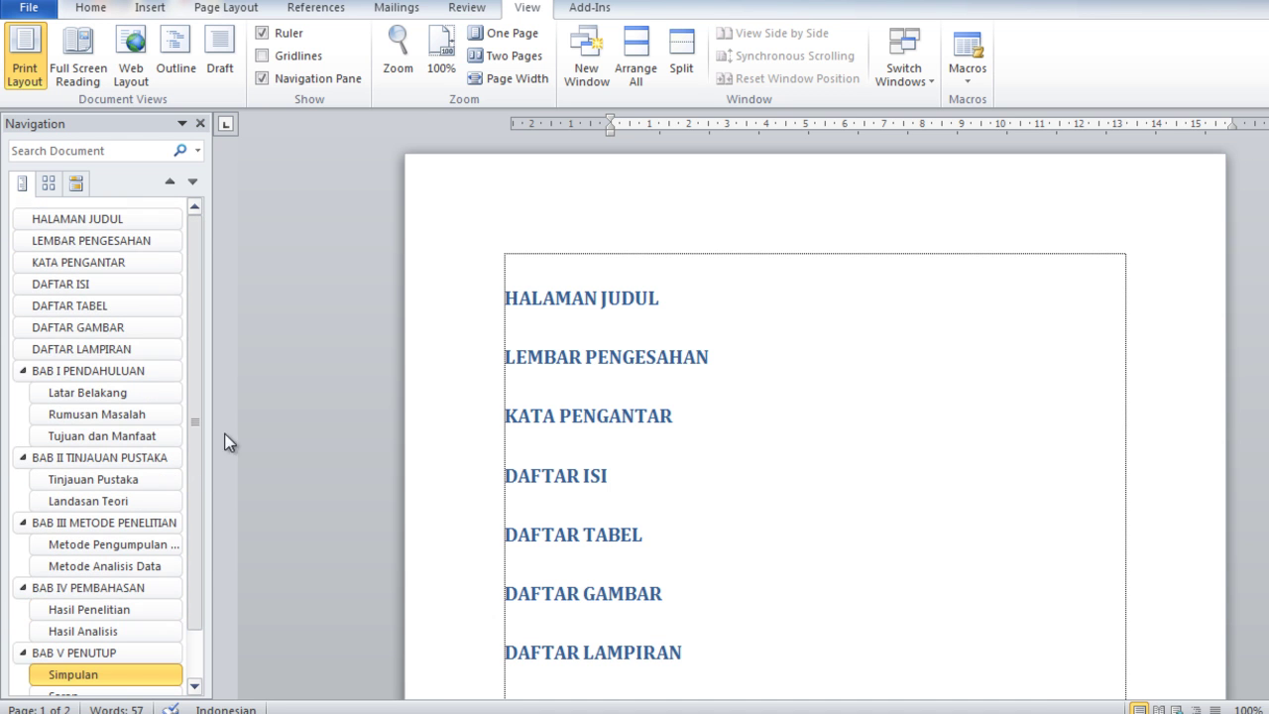
left_click(99, 370)
left_click(110, 450)
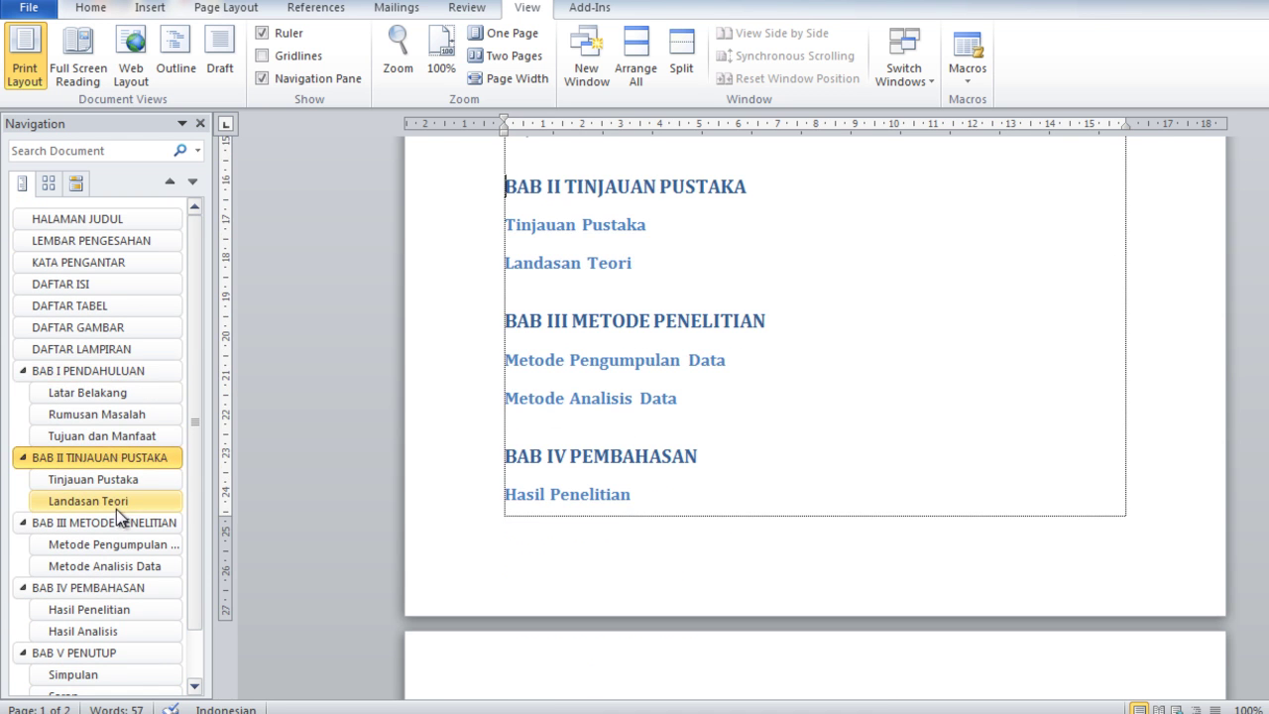
scroll(116, 516, "down", 2)
left_click(116, 528)
left_click(112, 597)
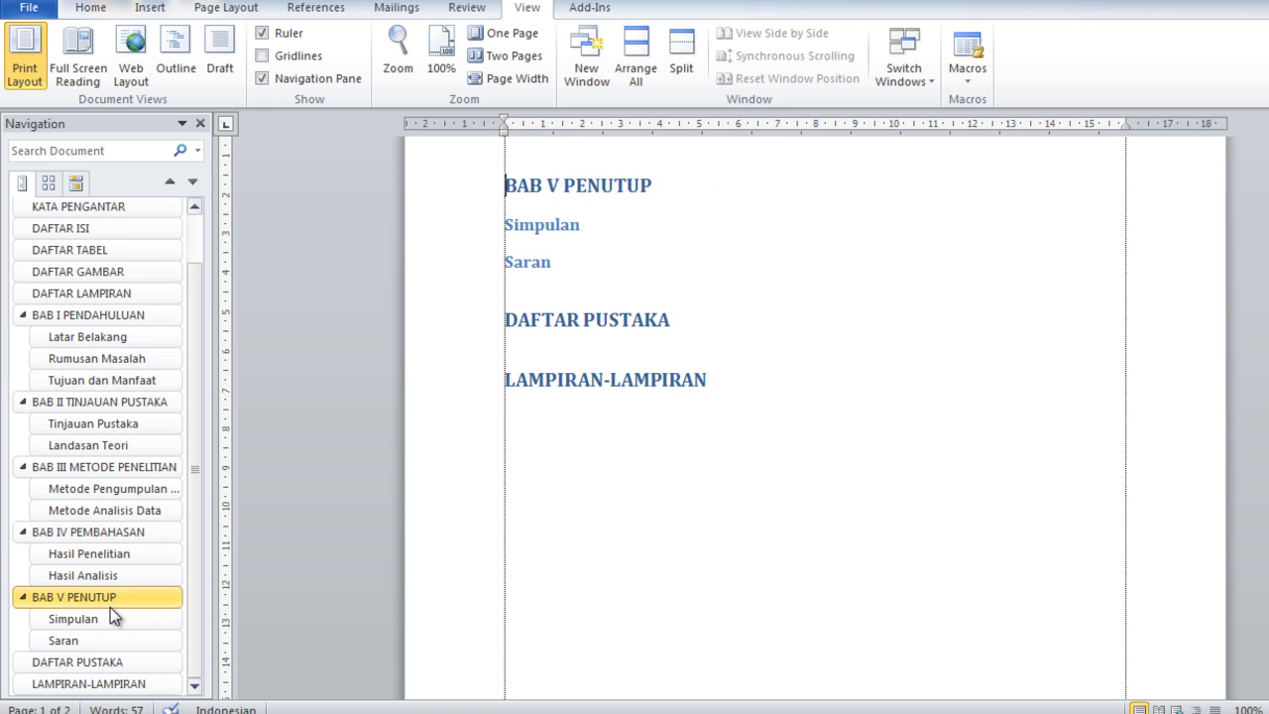
left_click(127, 662)
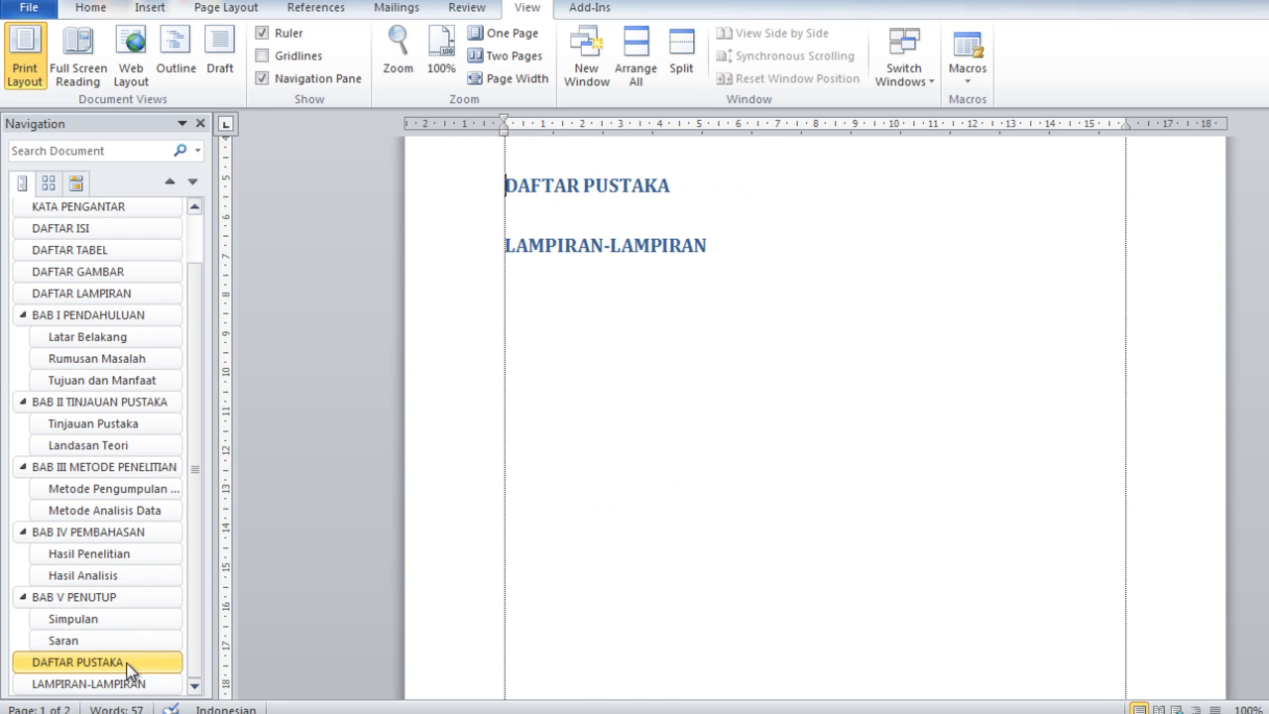
left_click(133, 208)
scroll(736, 361, "up", 3)
Give the headings HALAMAN JUDUL through BAB I PENDAHULUAN Times New Roman, size 12, black font colour.
left_click_drag(473, 230, 505, 606)
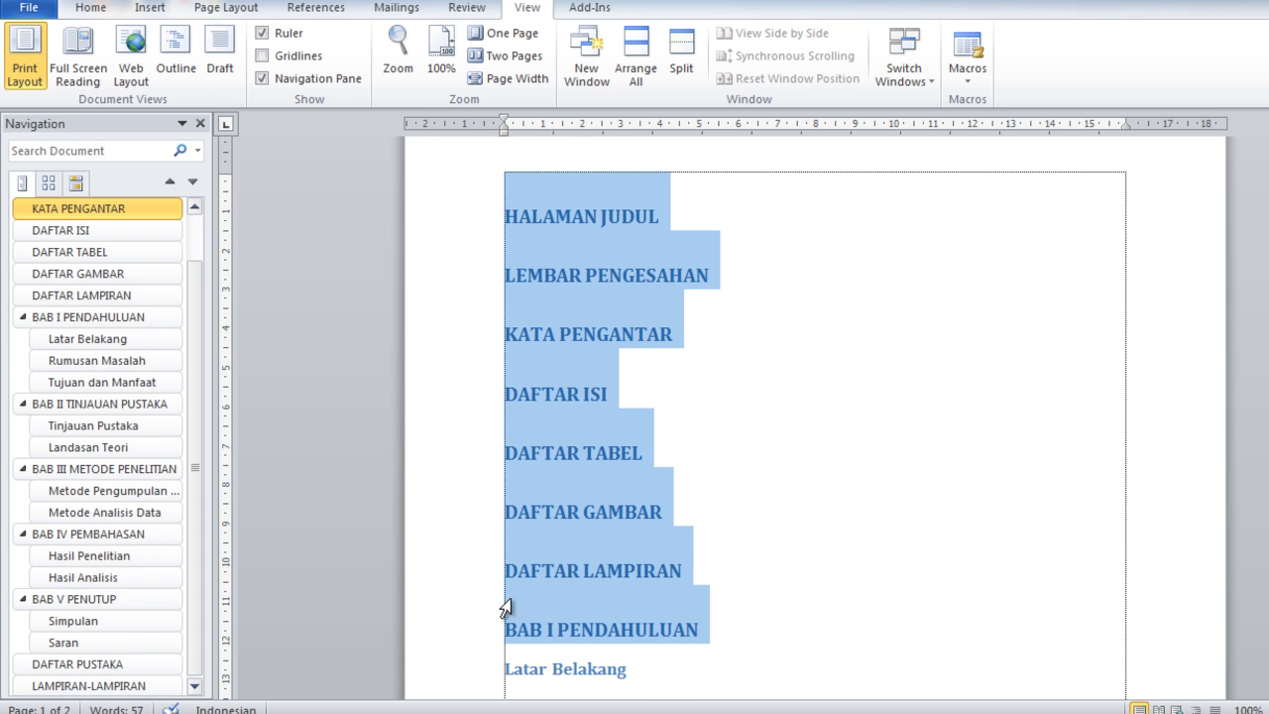
left_click(90, 7)
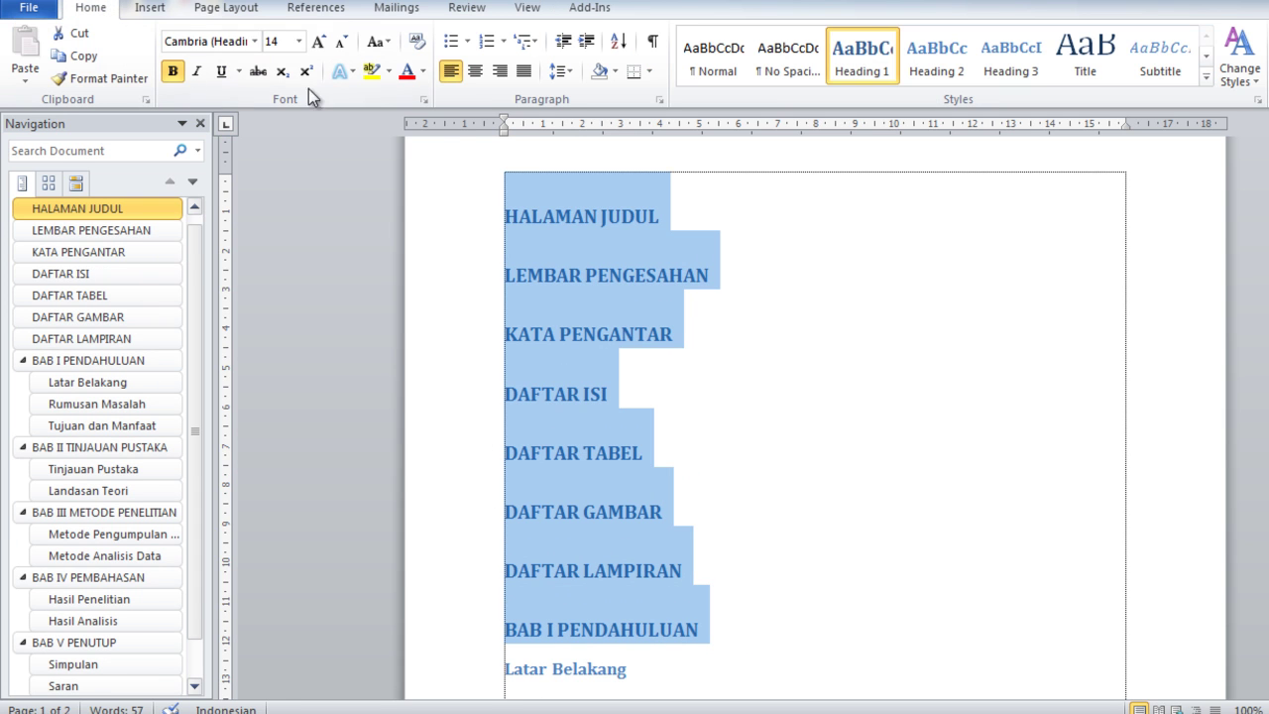
left_click(255, 40)
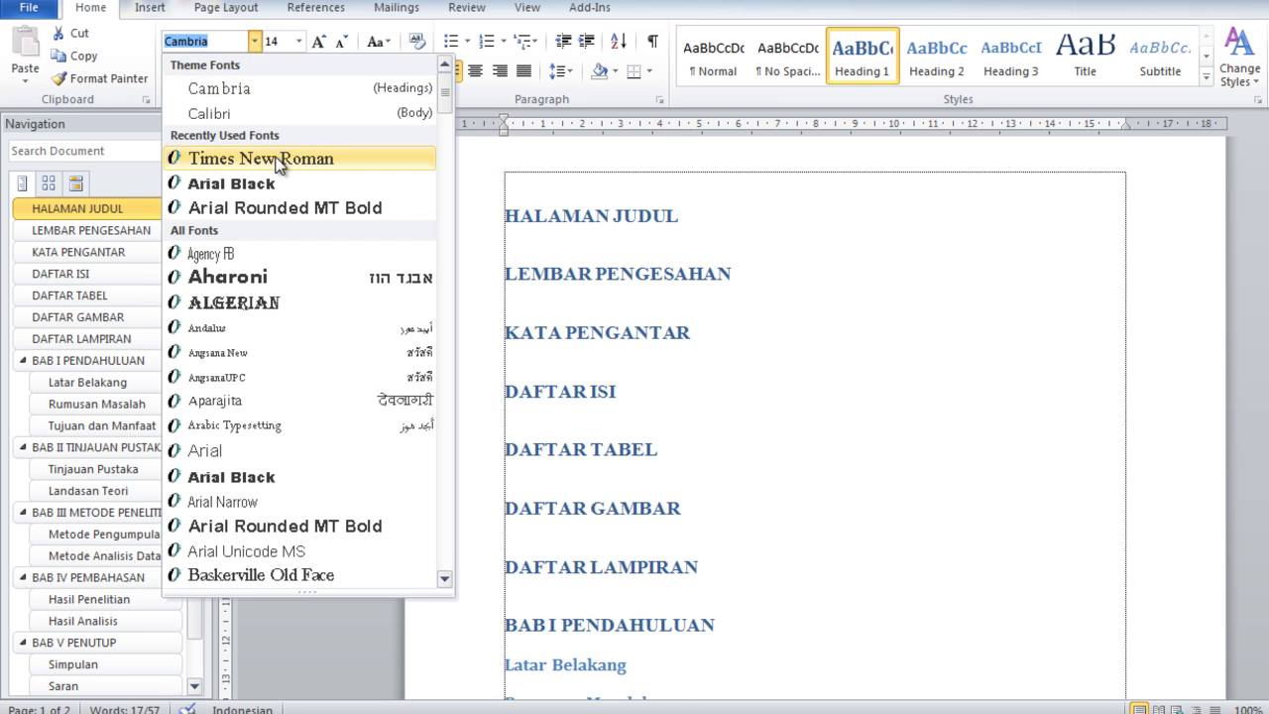
left_click(278, 162)
left_click(298, 42)
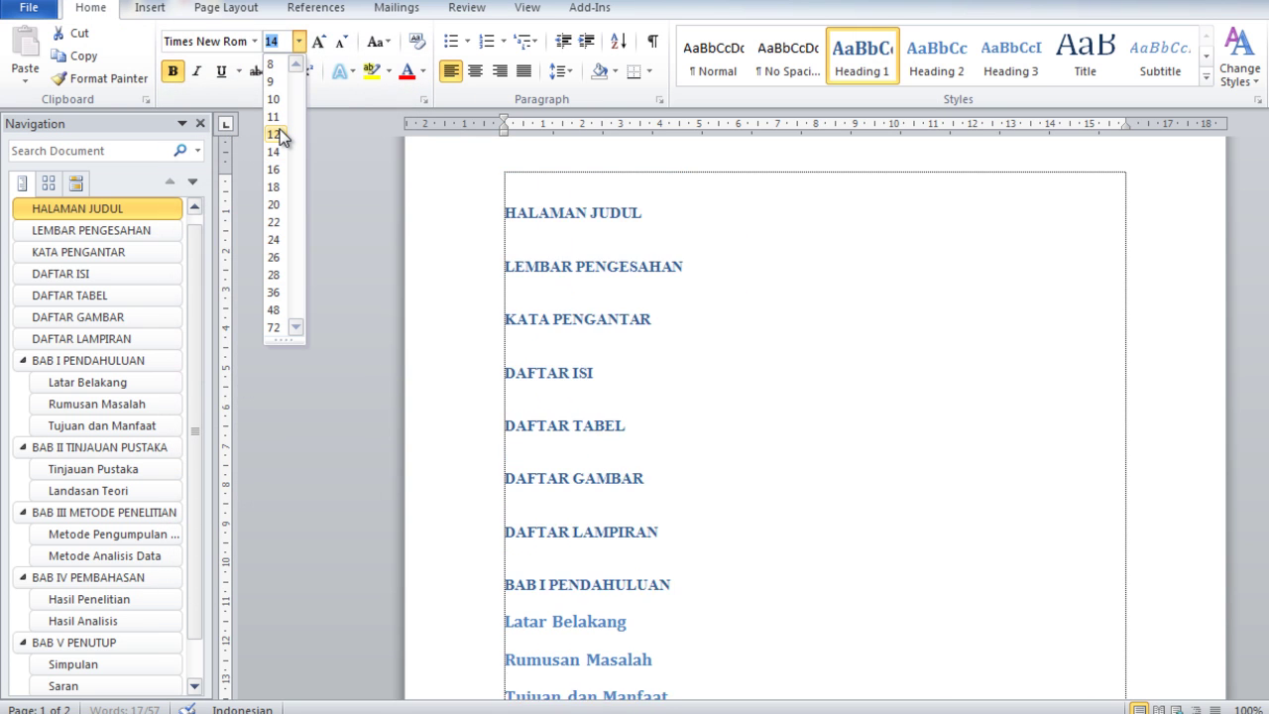
left_click(279, 134)
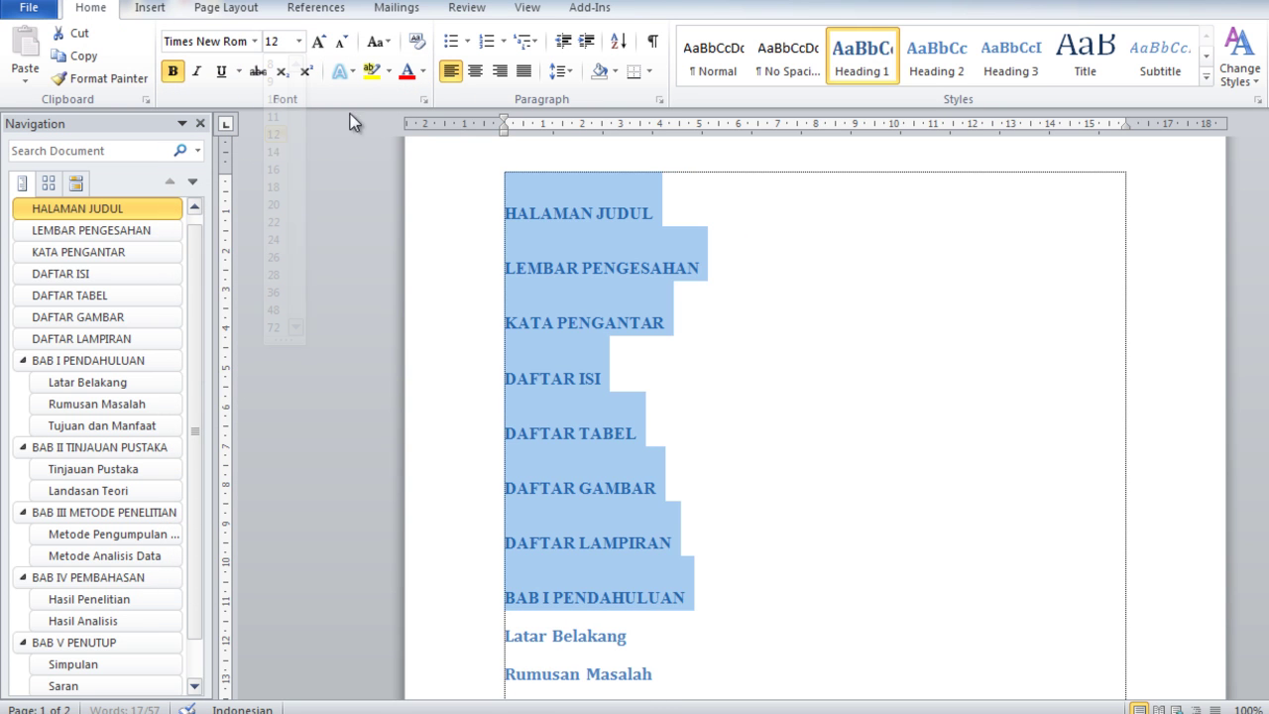
left_click(423, 72)
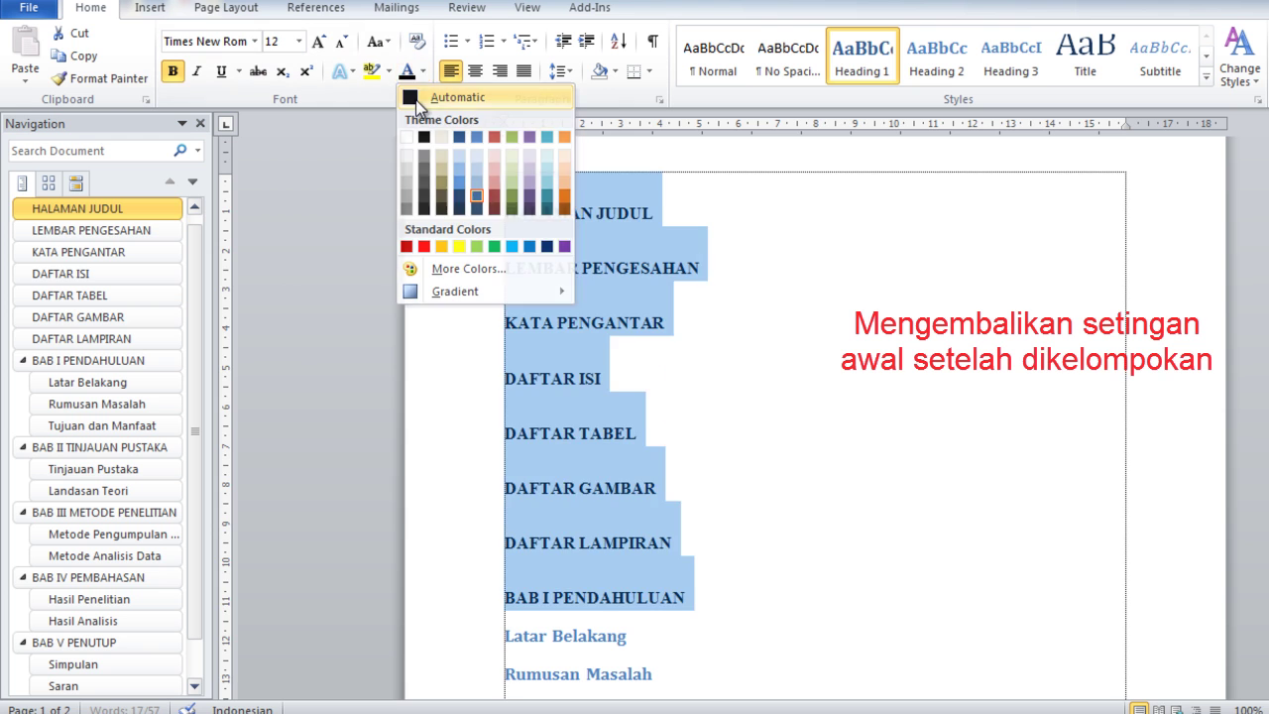
left_click(412, 98)
left_click(731, 376)
scroll(731, 377, "down", 3)
scroll(731, 384, "down", 1)
left_click_drag(436, 388, 454, 448)
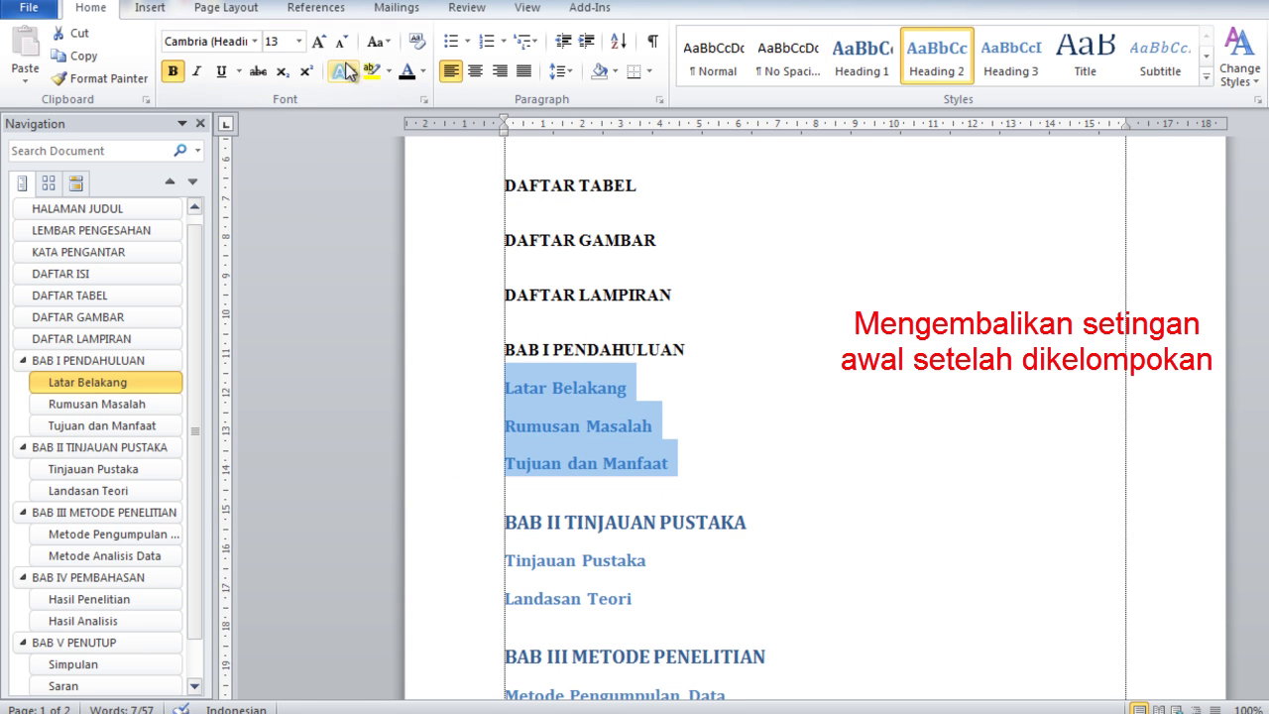
Set the three BAB I subheadings to black 12-pt Times New Roman.
left_click(255, 42)
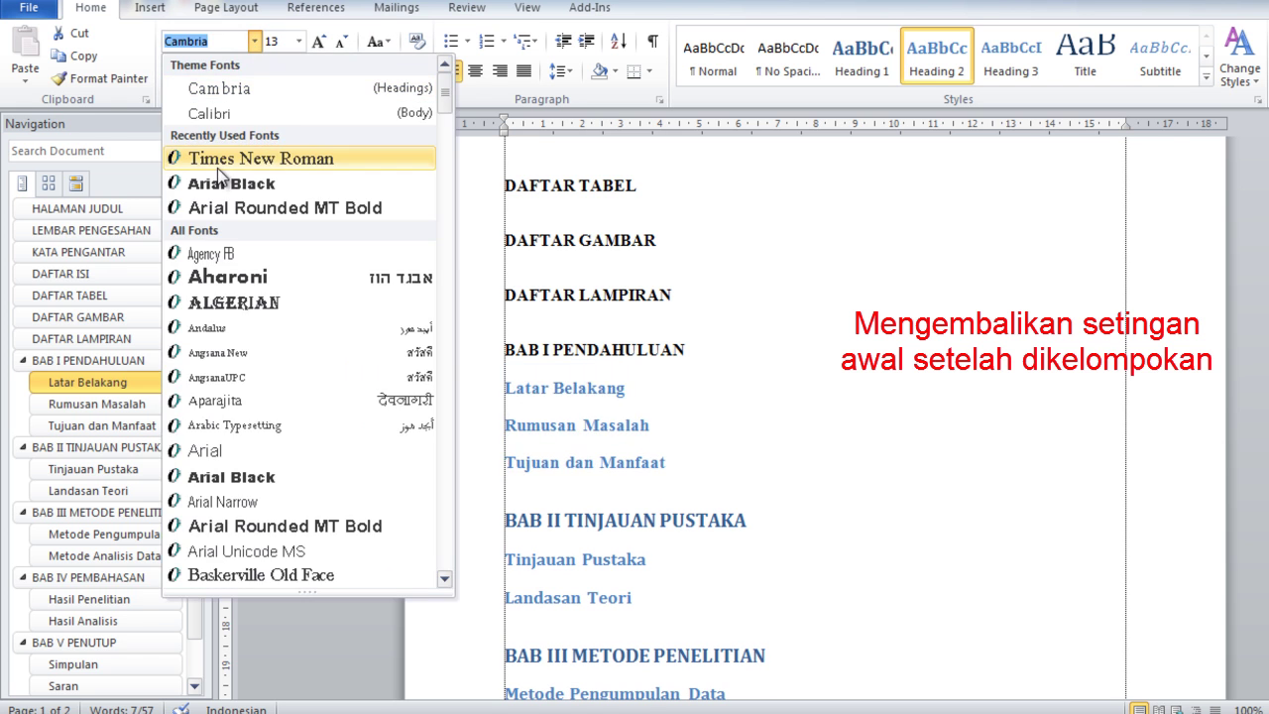
left_click(217, 161)
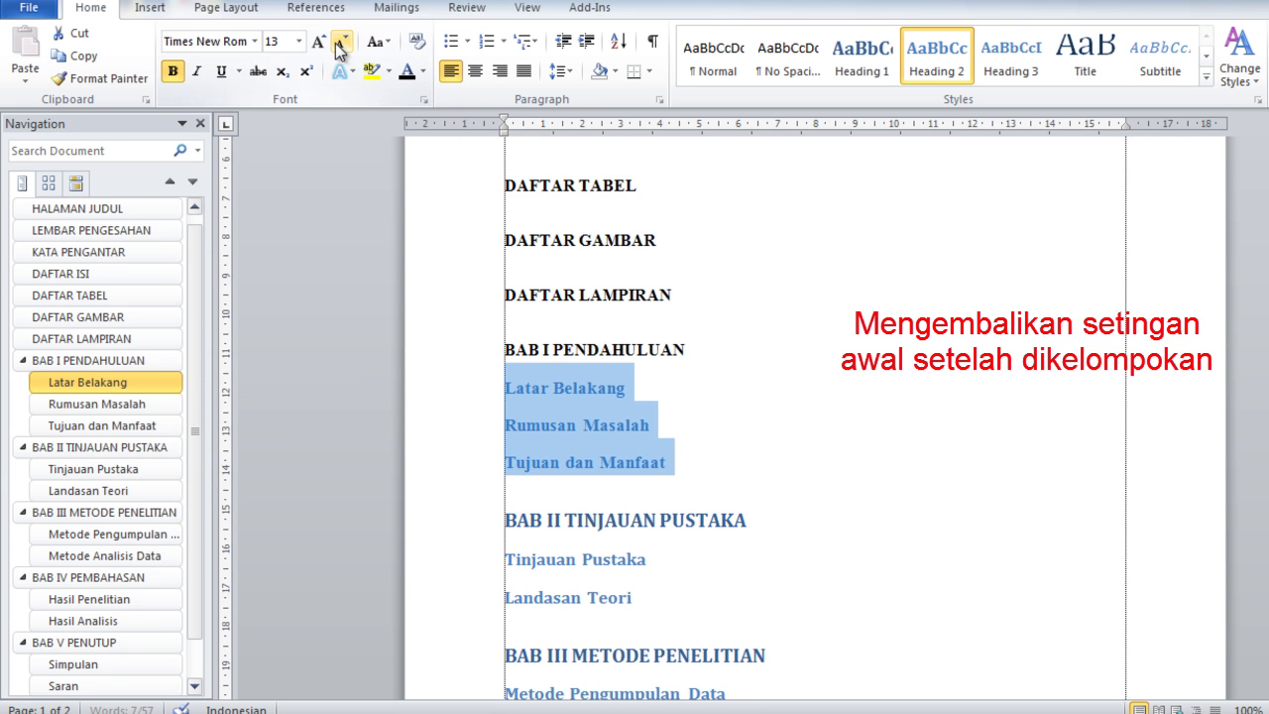
left_click(341, 43)
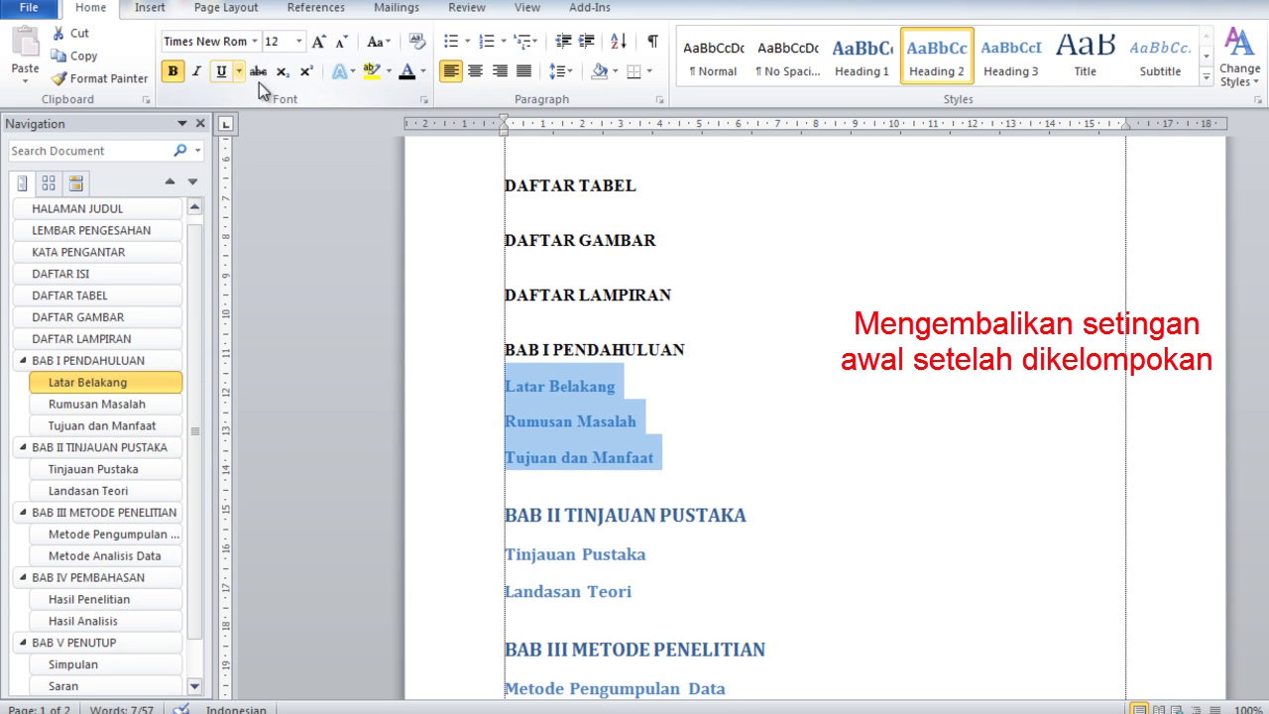
left_click(408, 83)
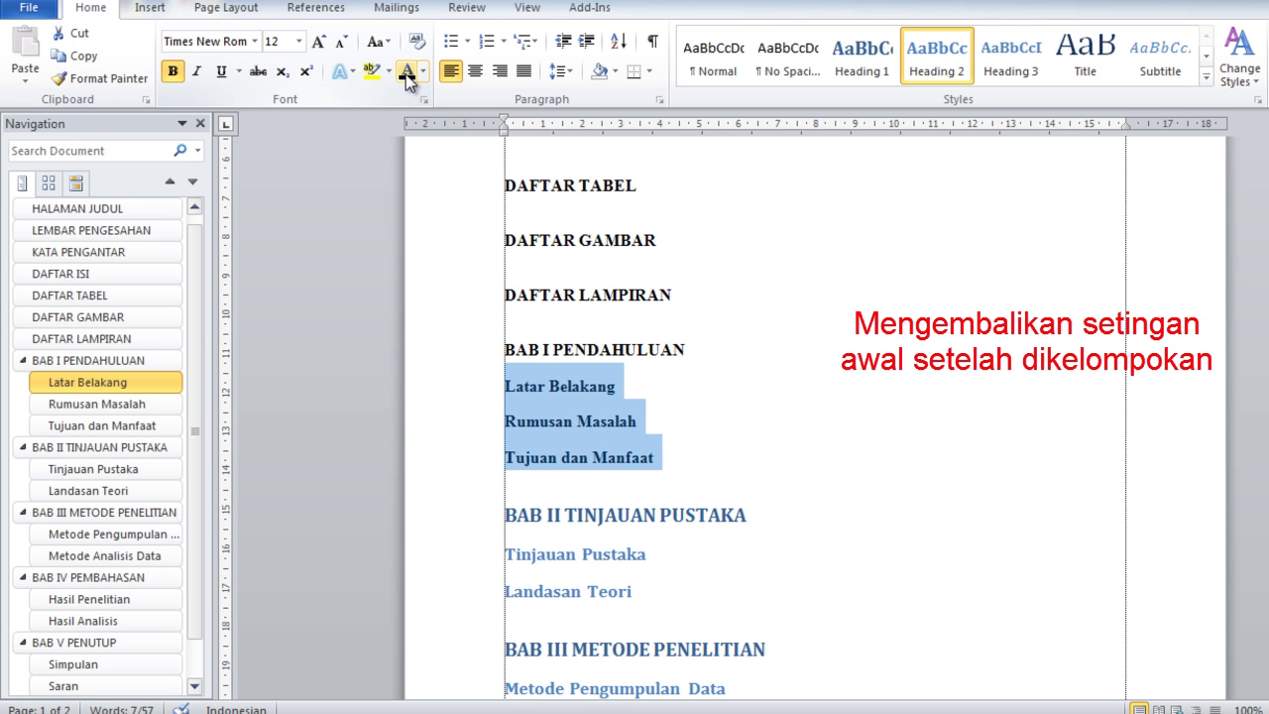
Number the BAB I subheadings 1. 1. to 1. 3. and reduce their indent on the ruler.
left_click(501, 48)
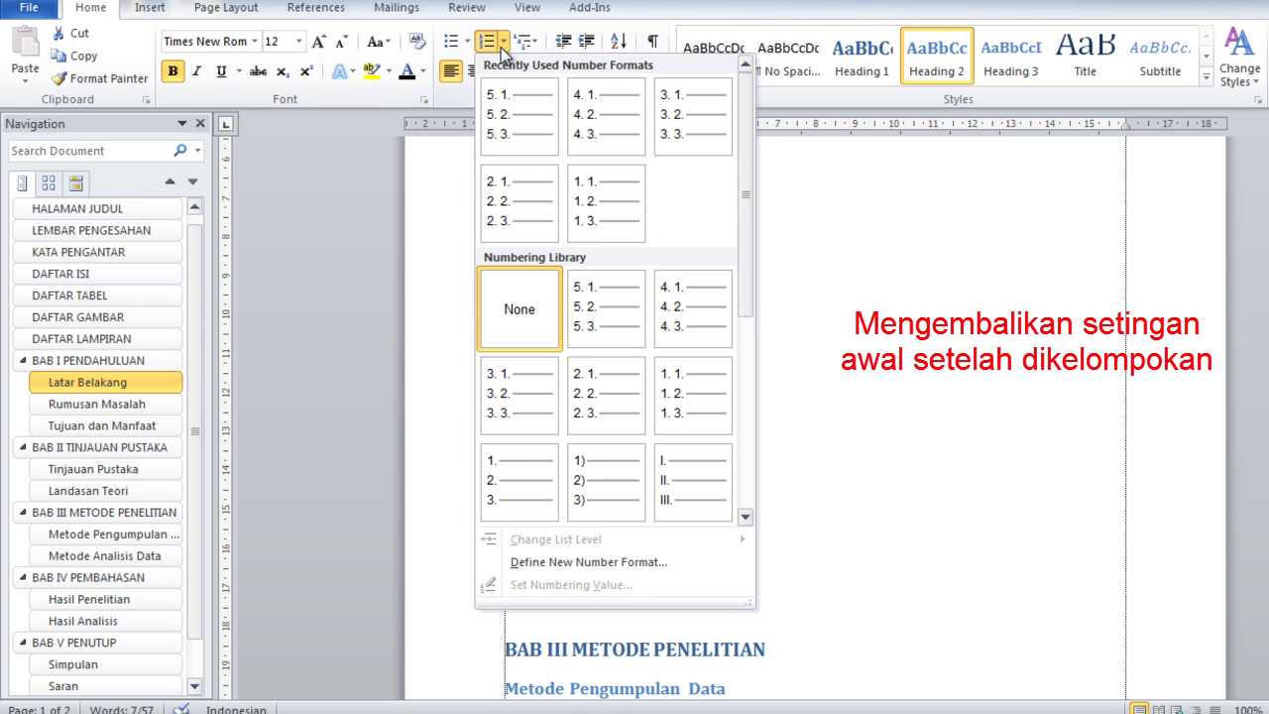
left_click(580, 208)
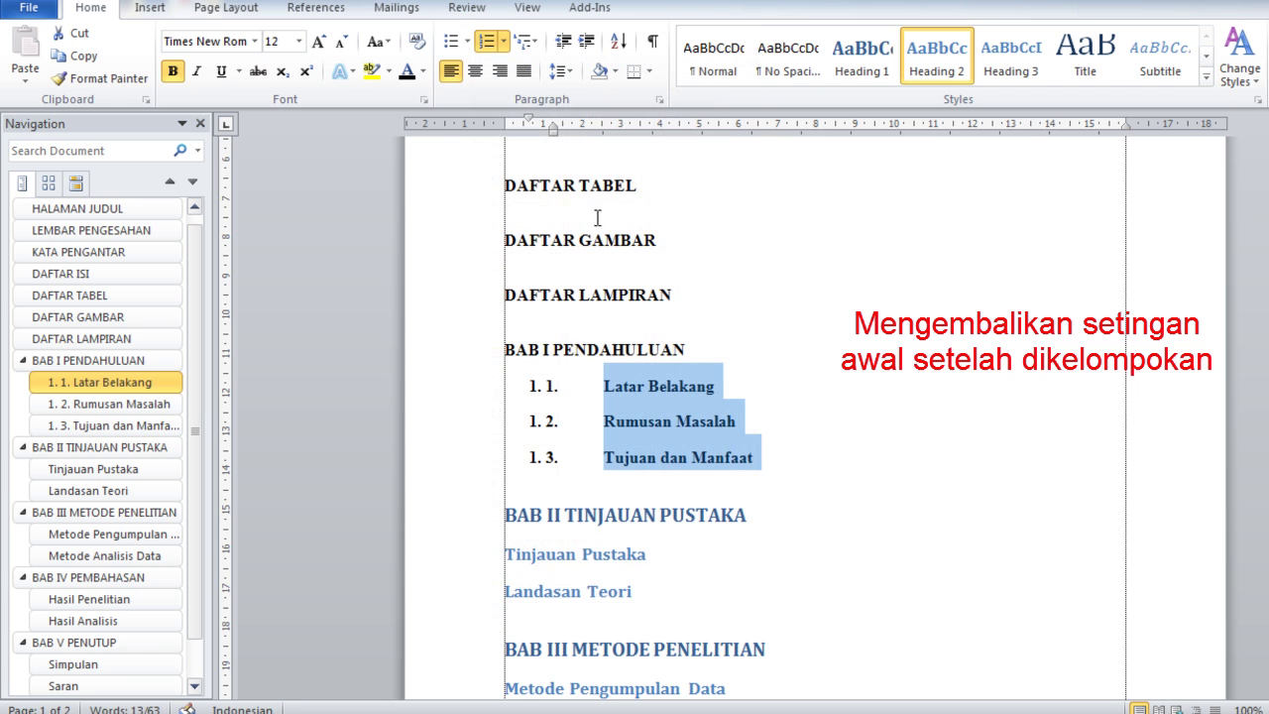
left_click_drag(552, 131, 531, 133)
left_click(693, 390)
scroll(693, 390, "down", 4)
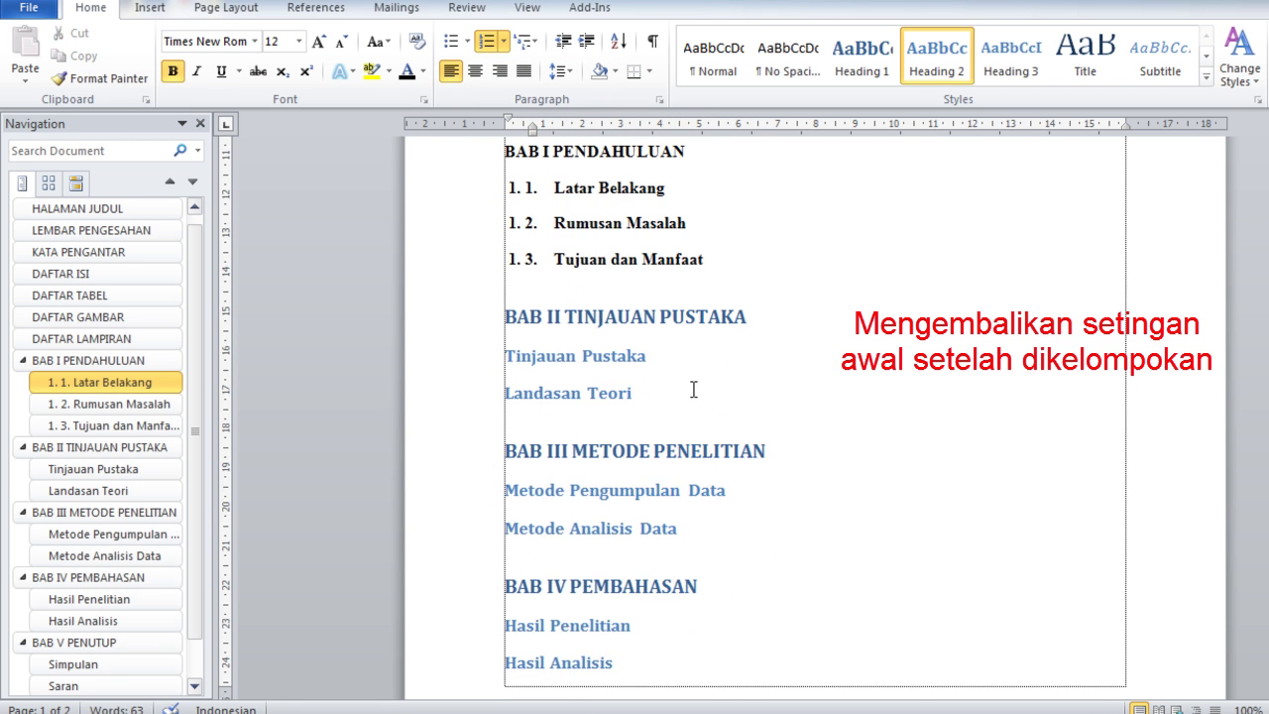
Set the BAB II TINJAUAN PUSTAKA heading to black 12-pt Times New Roman.
left_click(472, 328)
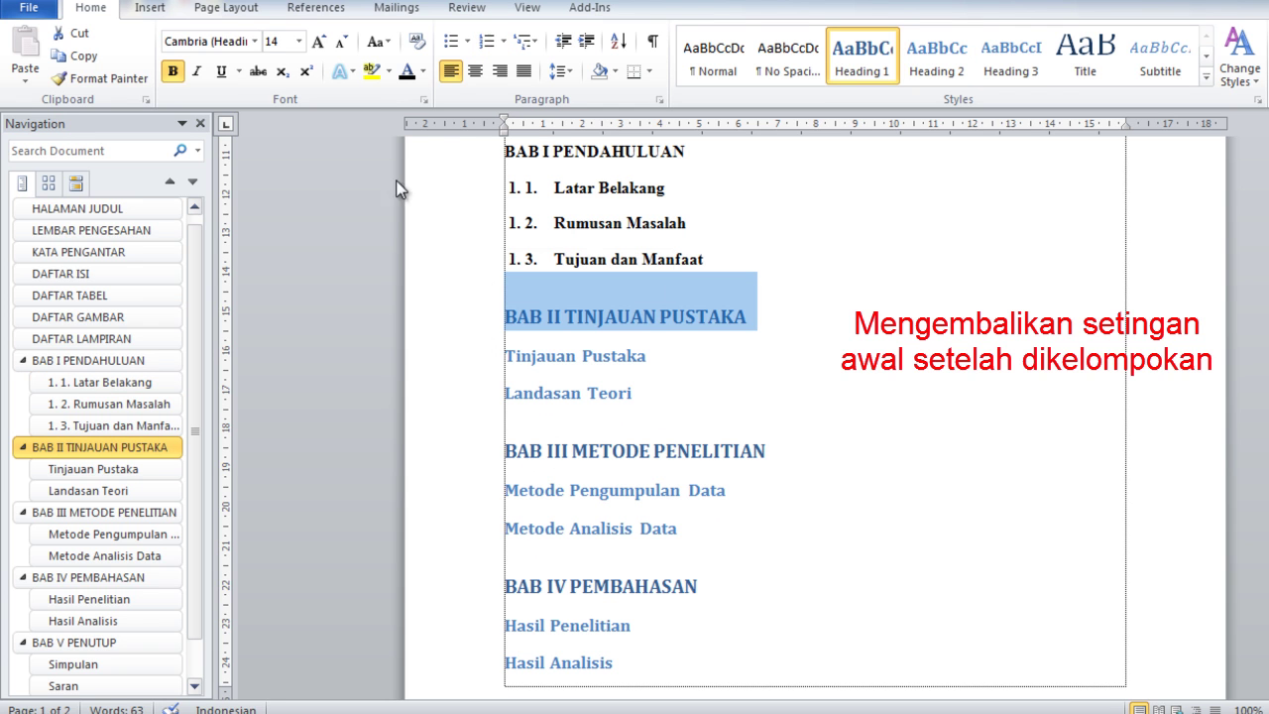
left_click(254, 41)
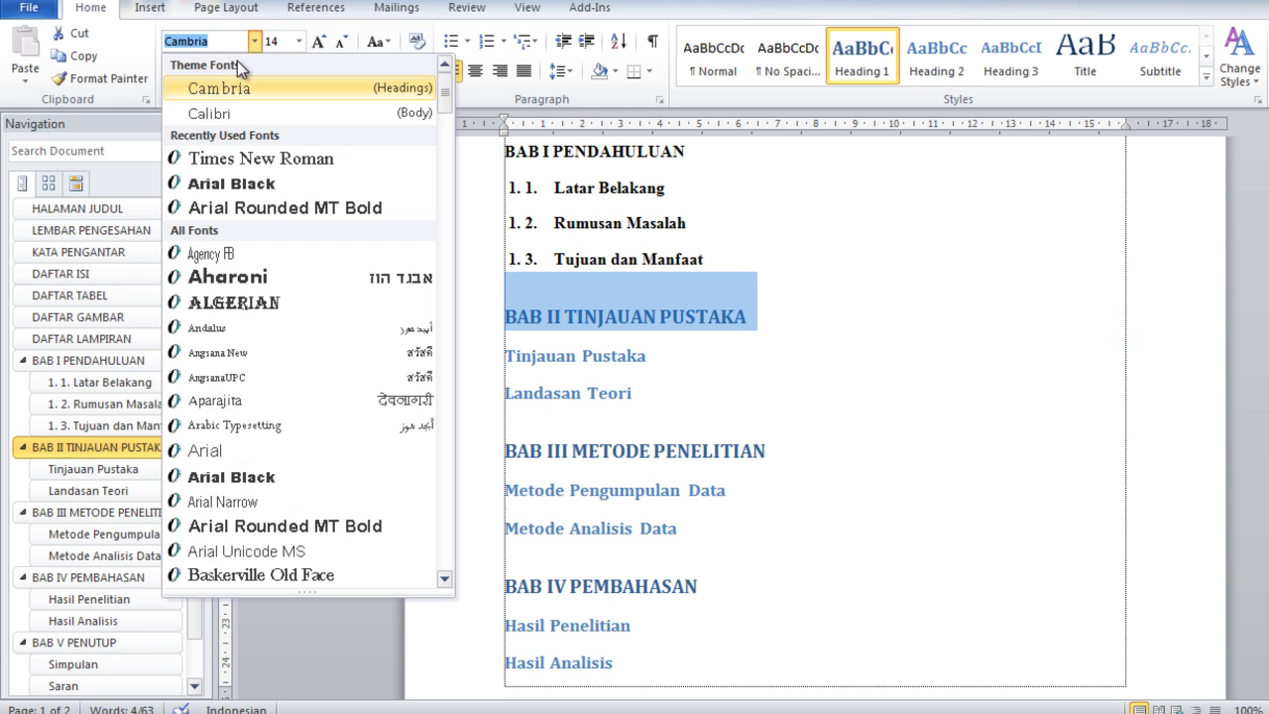
left_click(228, 160)
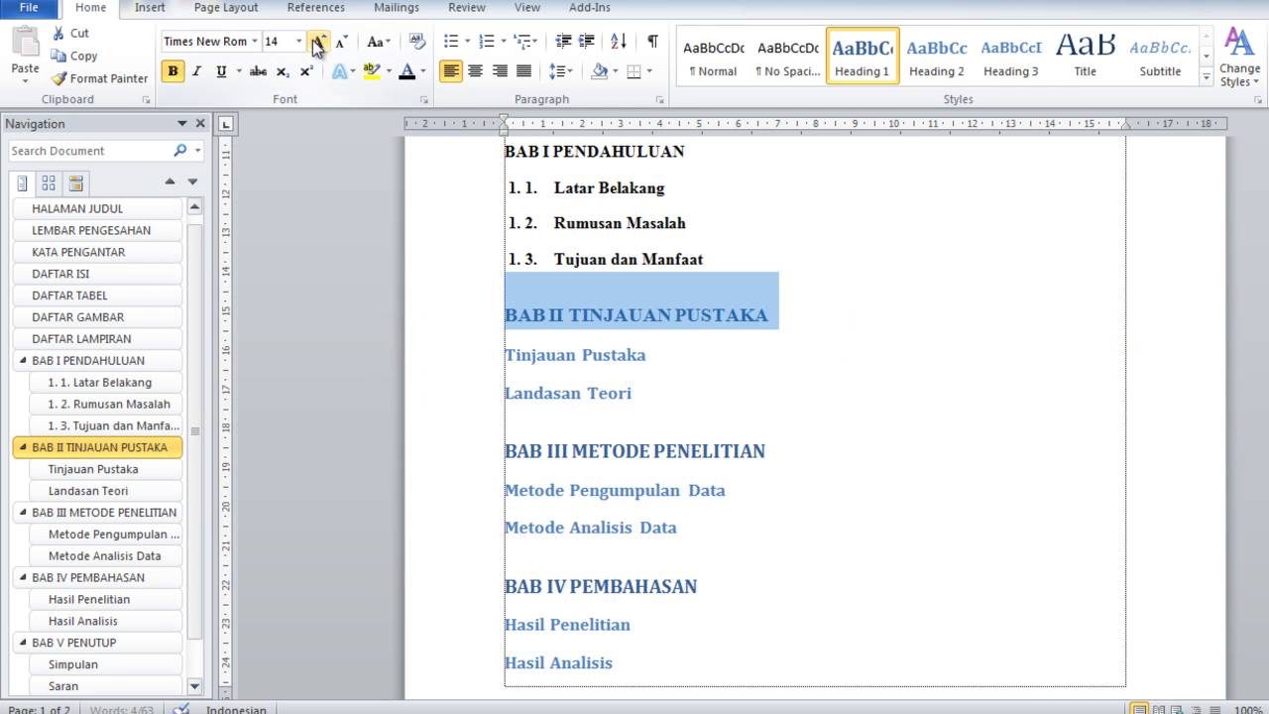
left_click(338, 43)
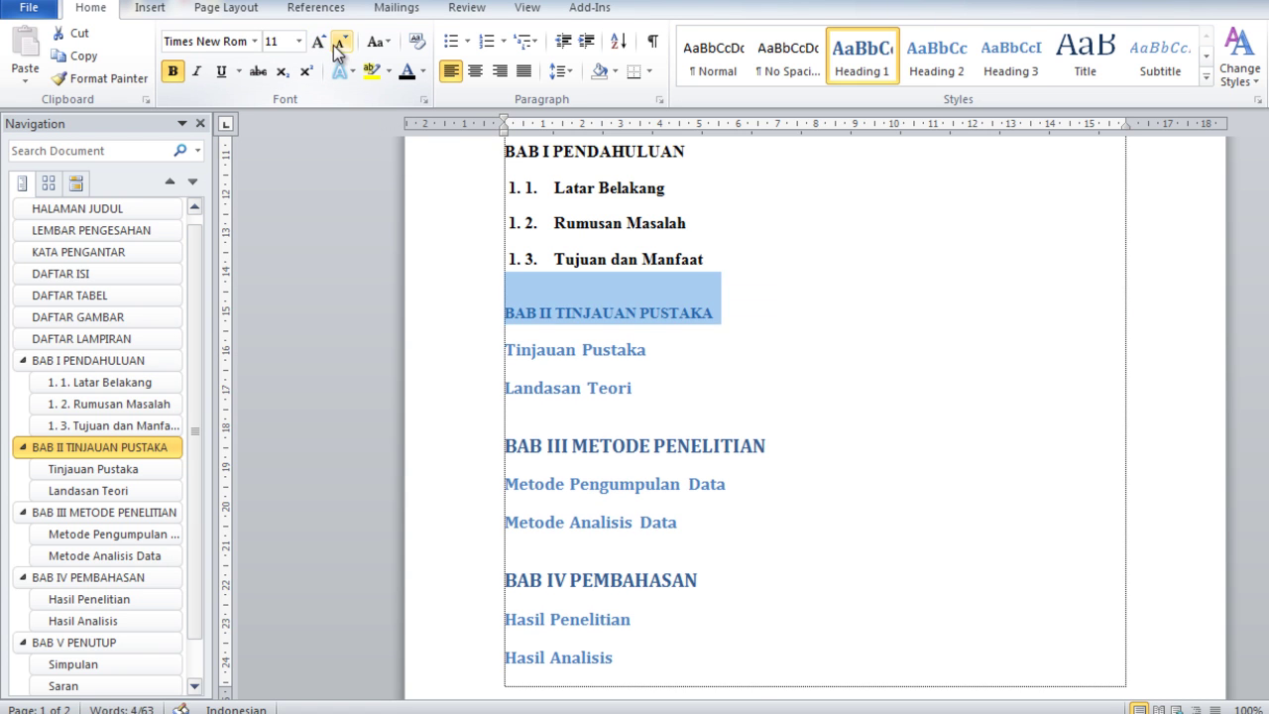
left_click(406, 71)
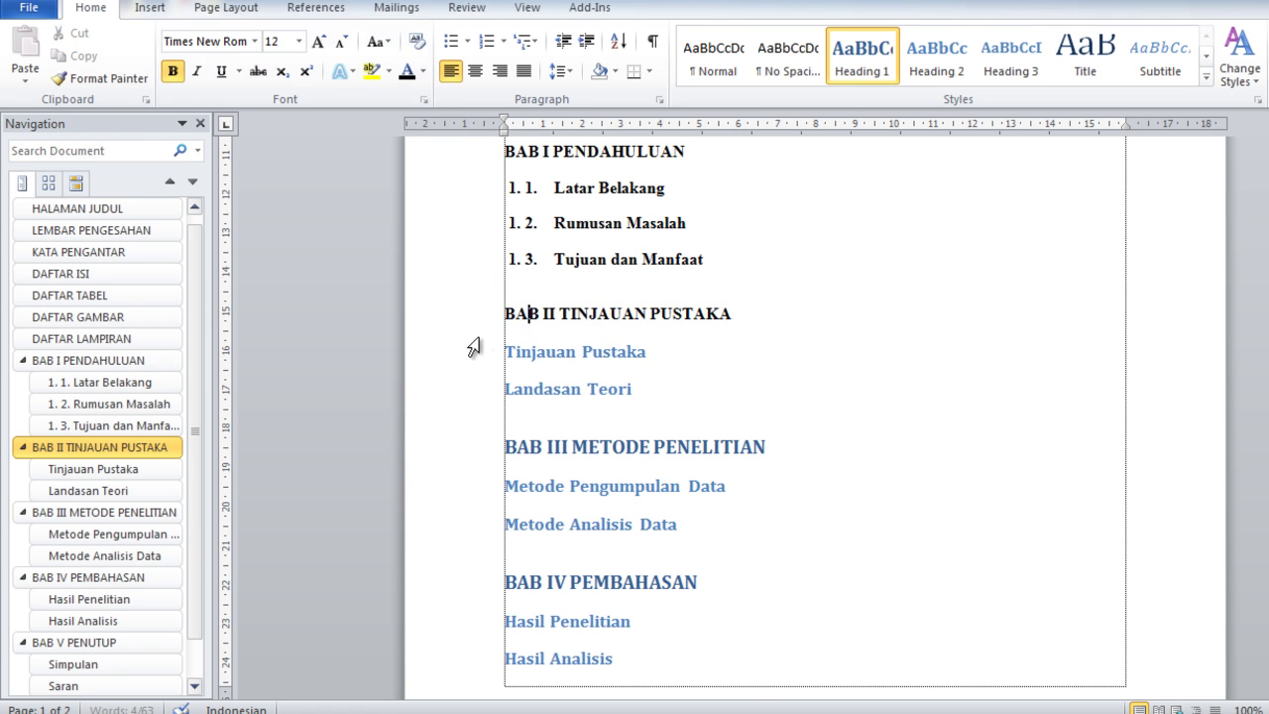
Set the Tinjauan Pustaka and Landasan Teori subheadings to 12-pt Times New Roman.
left_click_drag(466, 349, 454, 379)
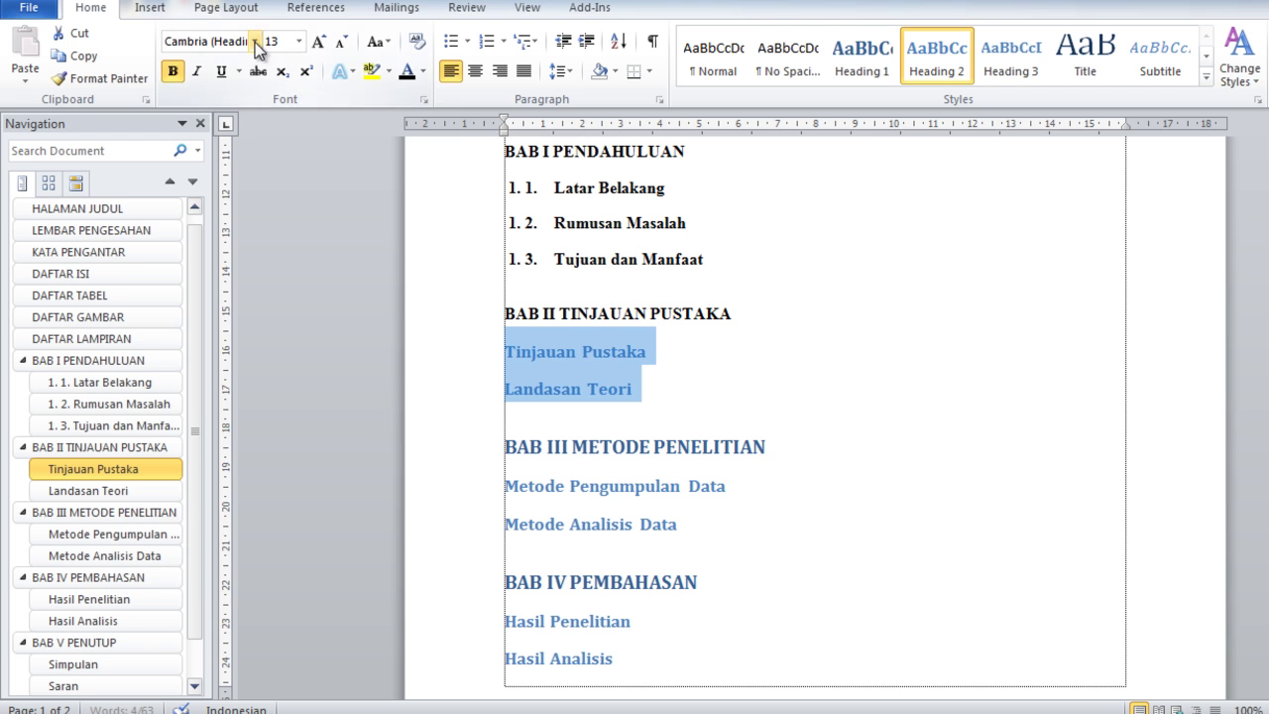
left_click(255, 42)
left_click(224, 161)
left_click(299, 42)
left_click(277, 135)
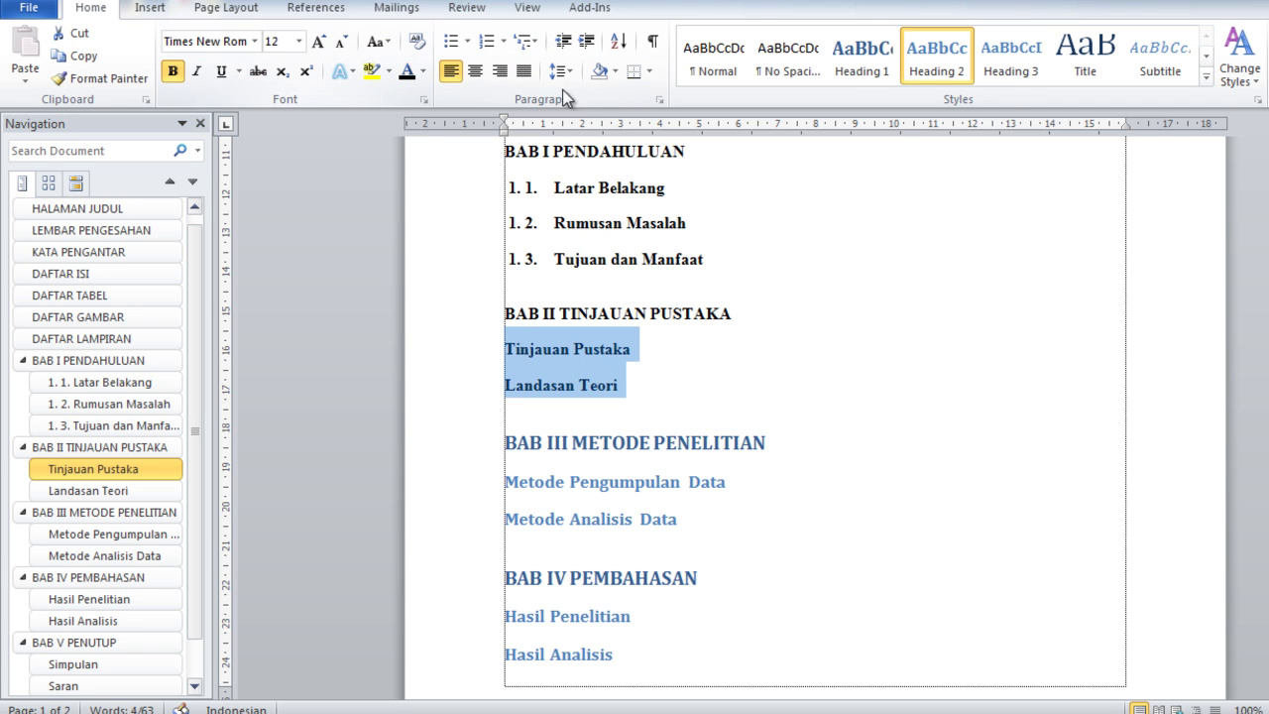
Number the BAB II subheadings 2. 1. and 2. 2. with a reduced ruler indent.
left_click(504, 42)
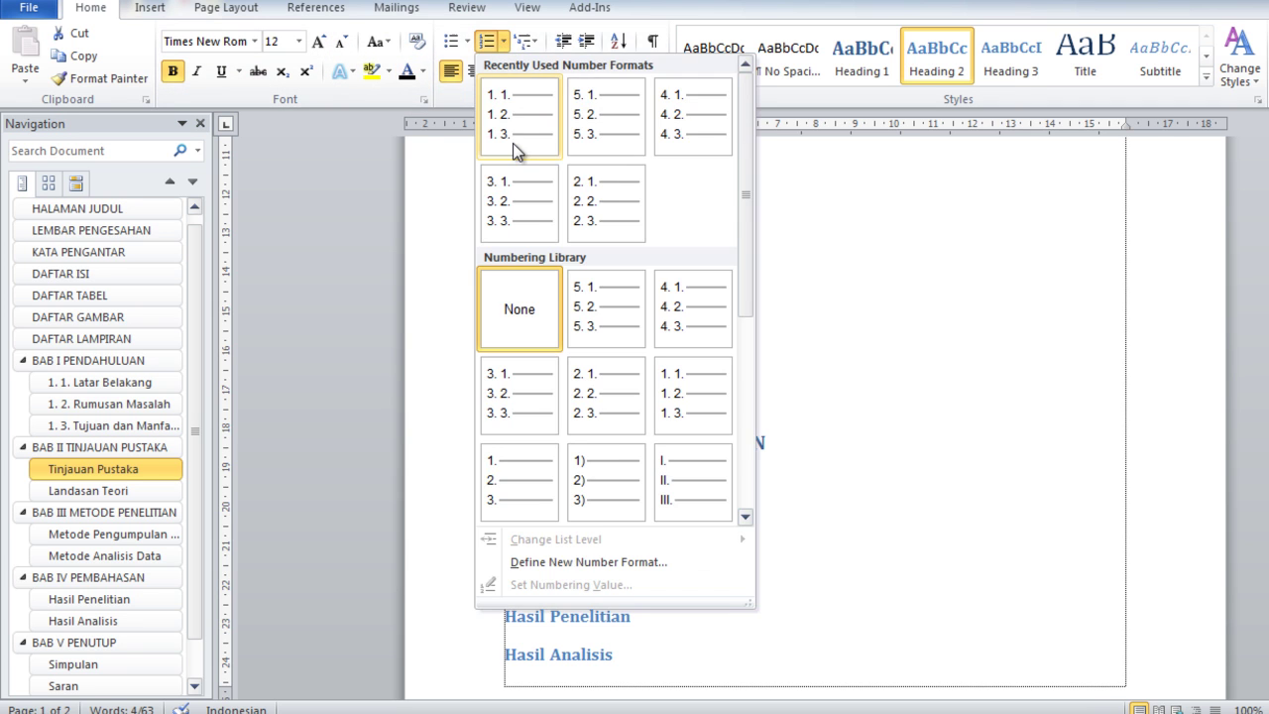
left_click(588, 209)
left_click_drag(553, 131, 532, 134)
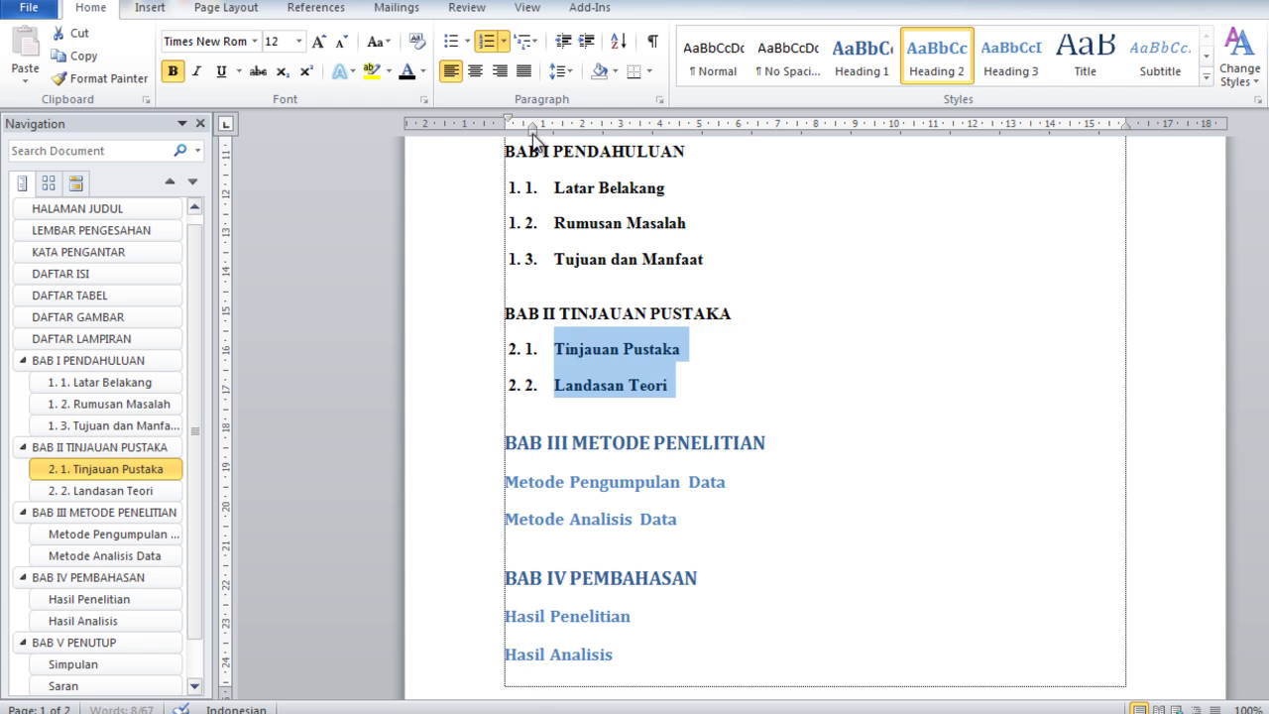
left_click(667, 384)
scroll(664, 382, "down", 3)
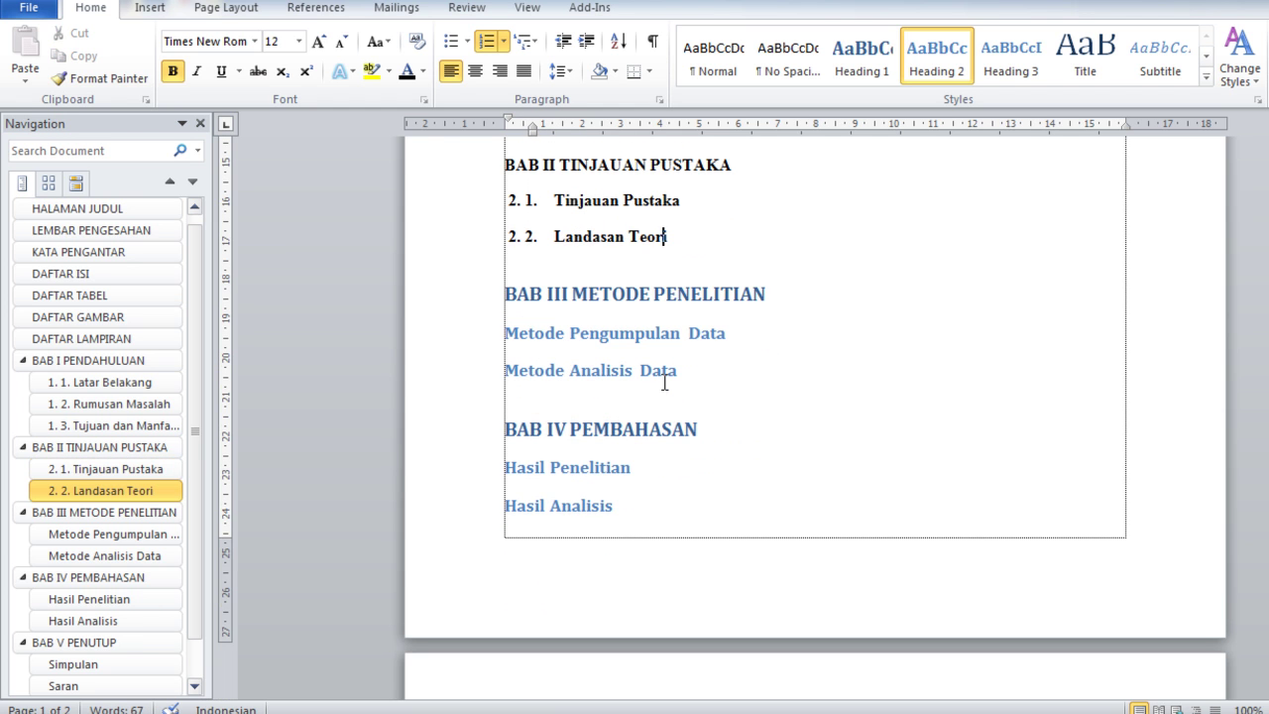
Set the BAB III METODE PENELITIAN heading to 12-pt Times New Roman.
left_click(482, 313)
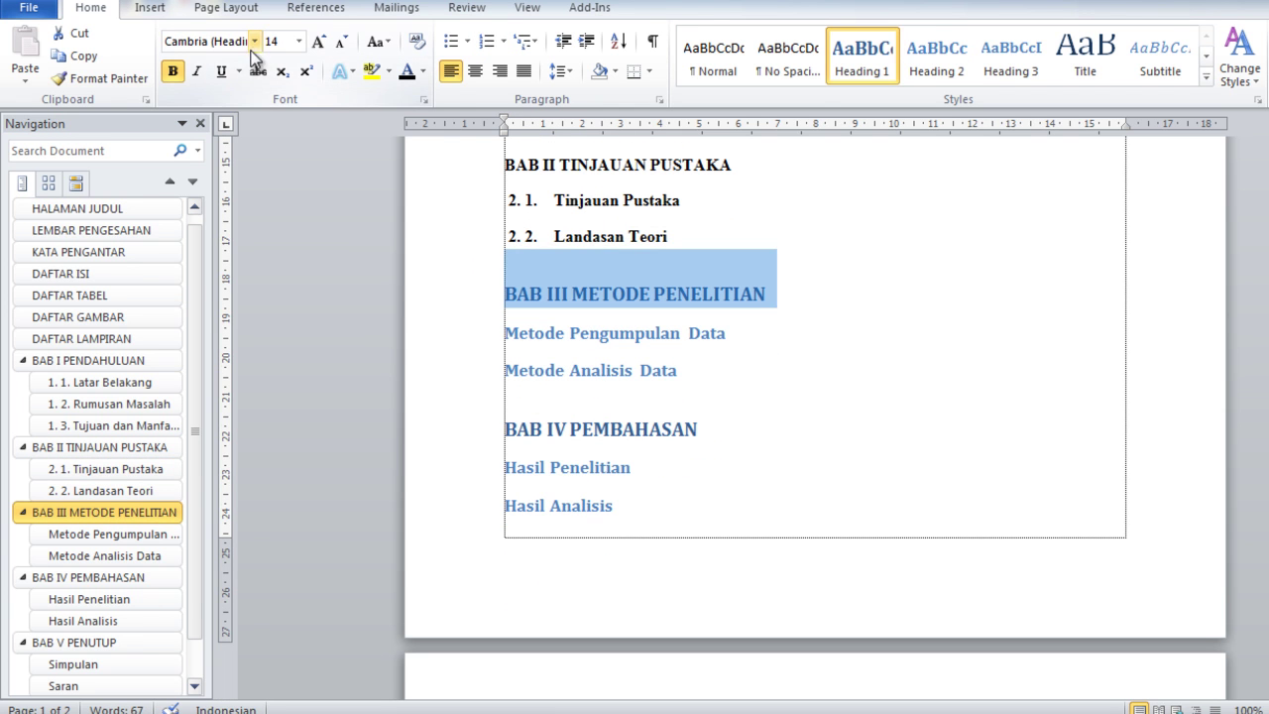
left_click(255, 41)
left_click(230, 159)
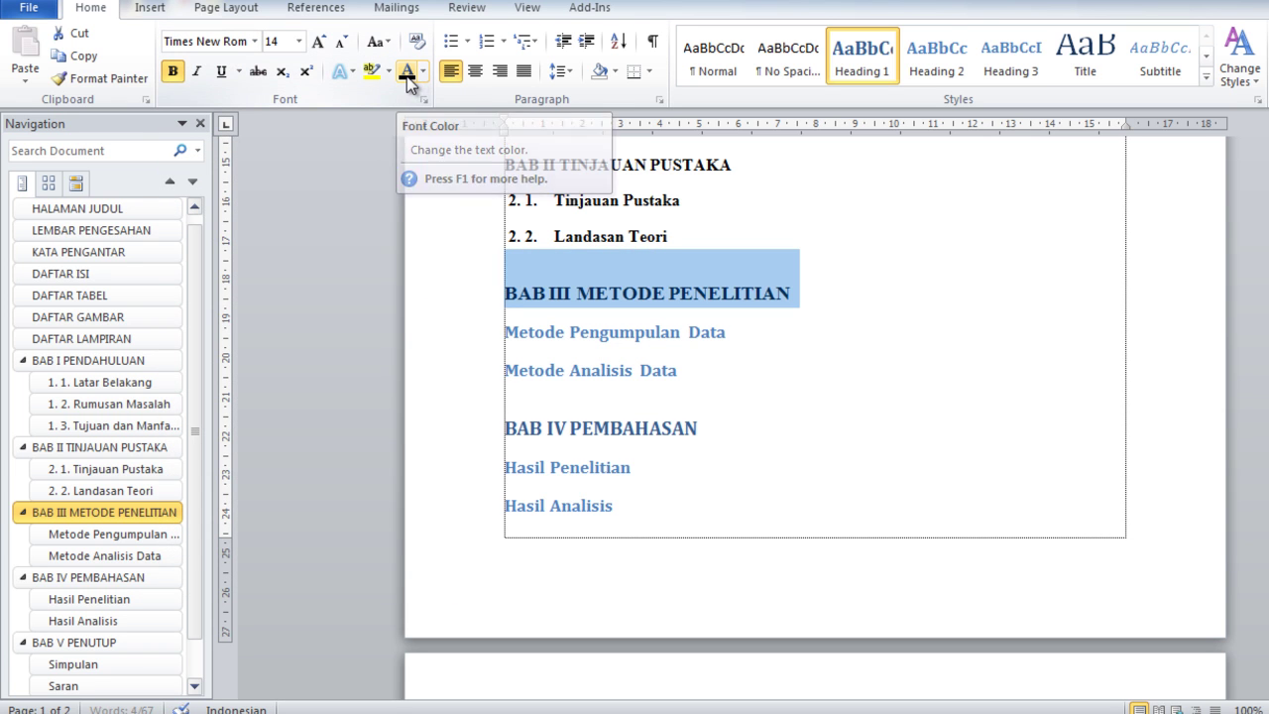
left_click(340, 44)
Set the two Metode subheadings under BAB III to 12-pt Times New Roman.
scroll(623, 287, "up", 2)
scroll(655, 278, "up", 2)
scroll(681, 270, "up", 3)
left_click(588, 240)
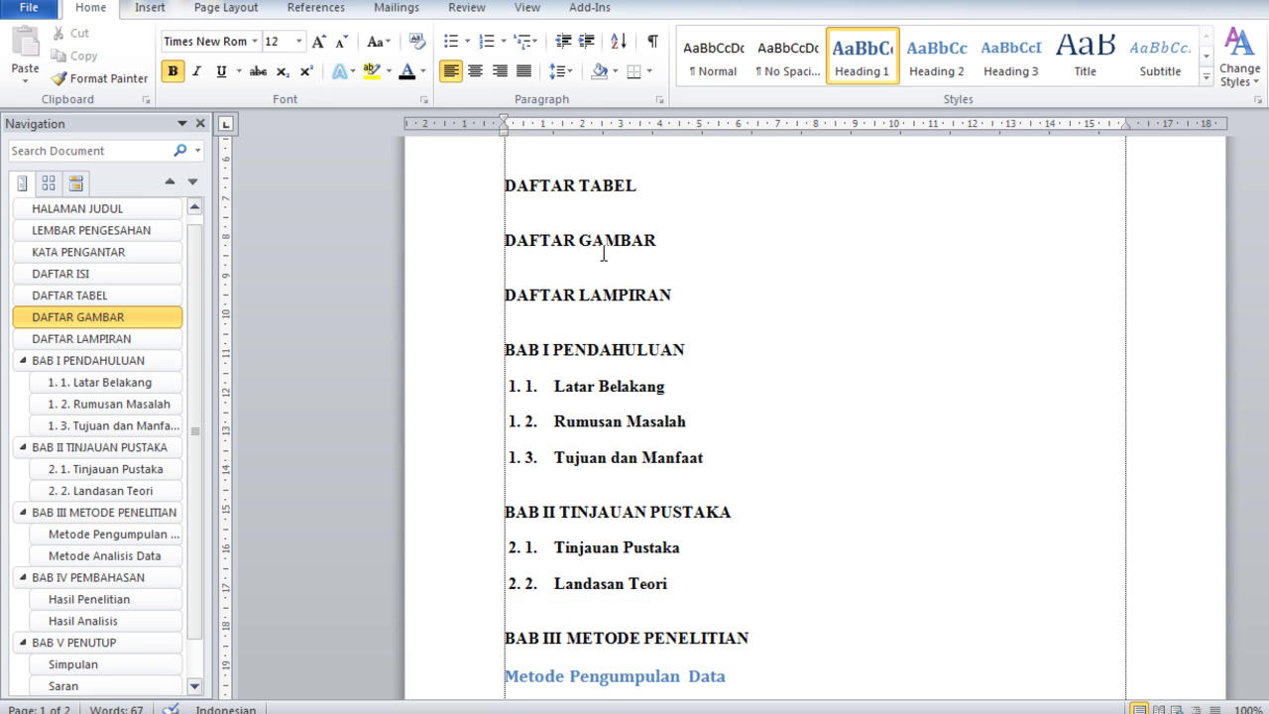
scroll(600, 248, "down", 4)
scroll(600, 250, "down", 1)
left_click(485, 401)
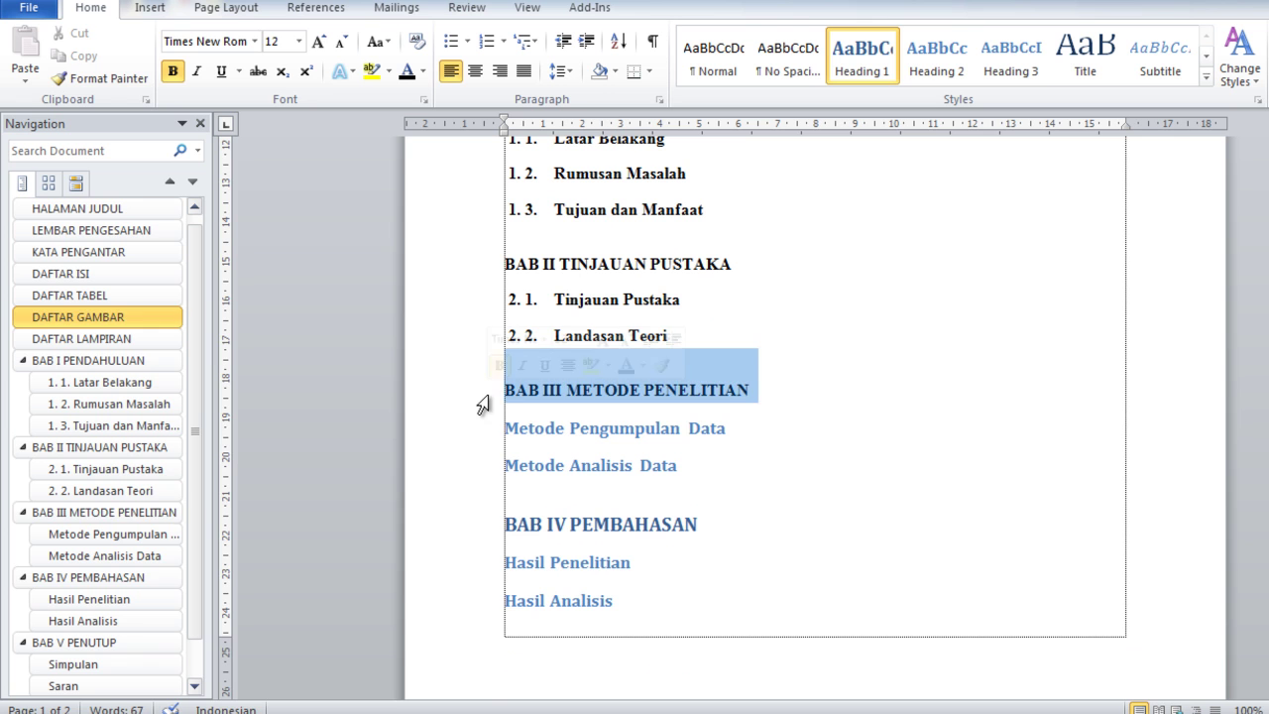
left_click_drag(473, 433, 465, 465)
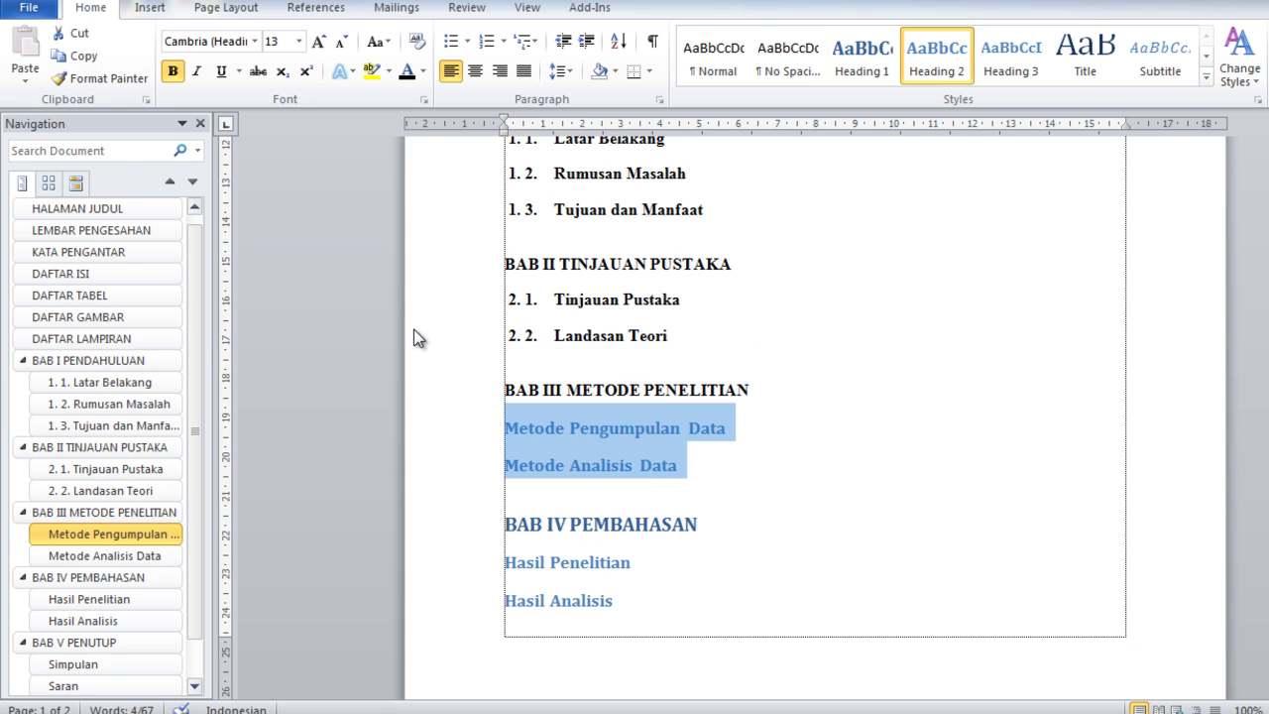
left_click(256, 42)
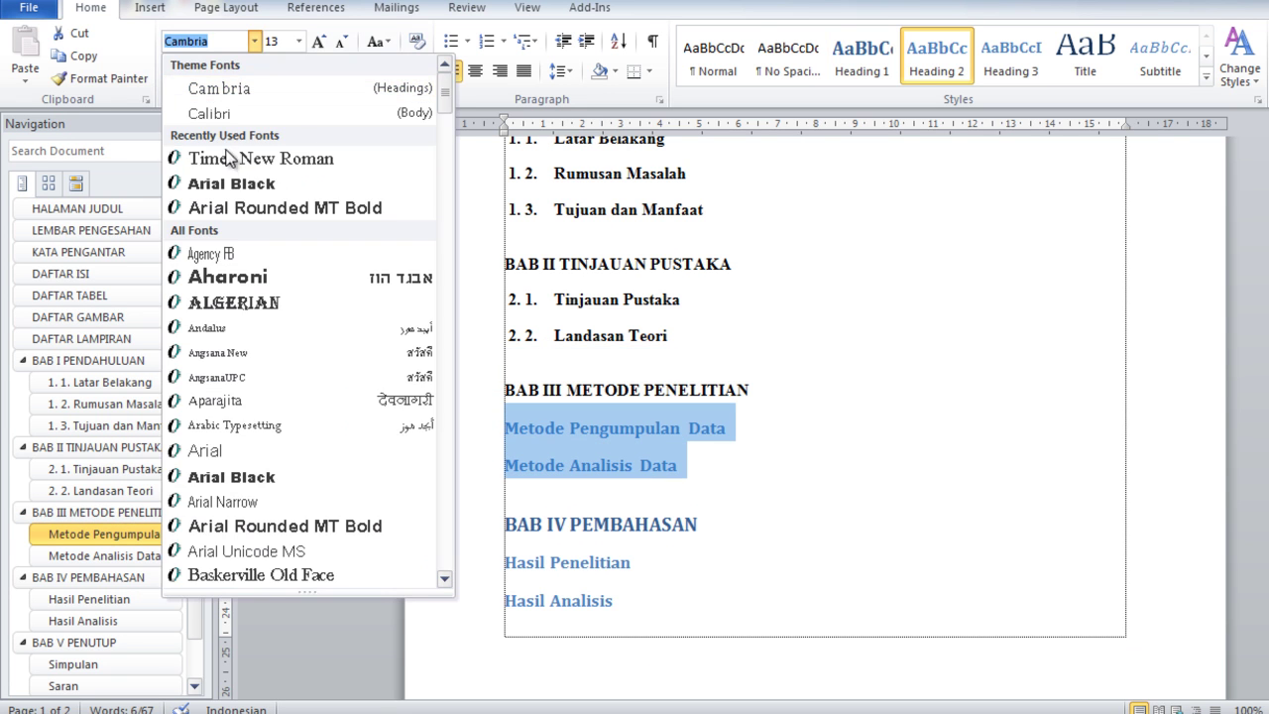
left_click(234, 162)
left_click(340, 42)
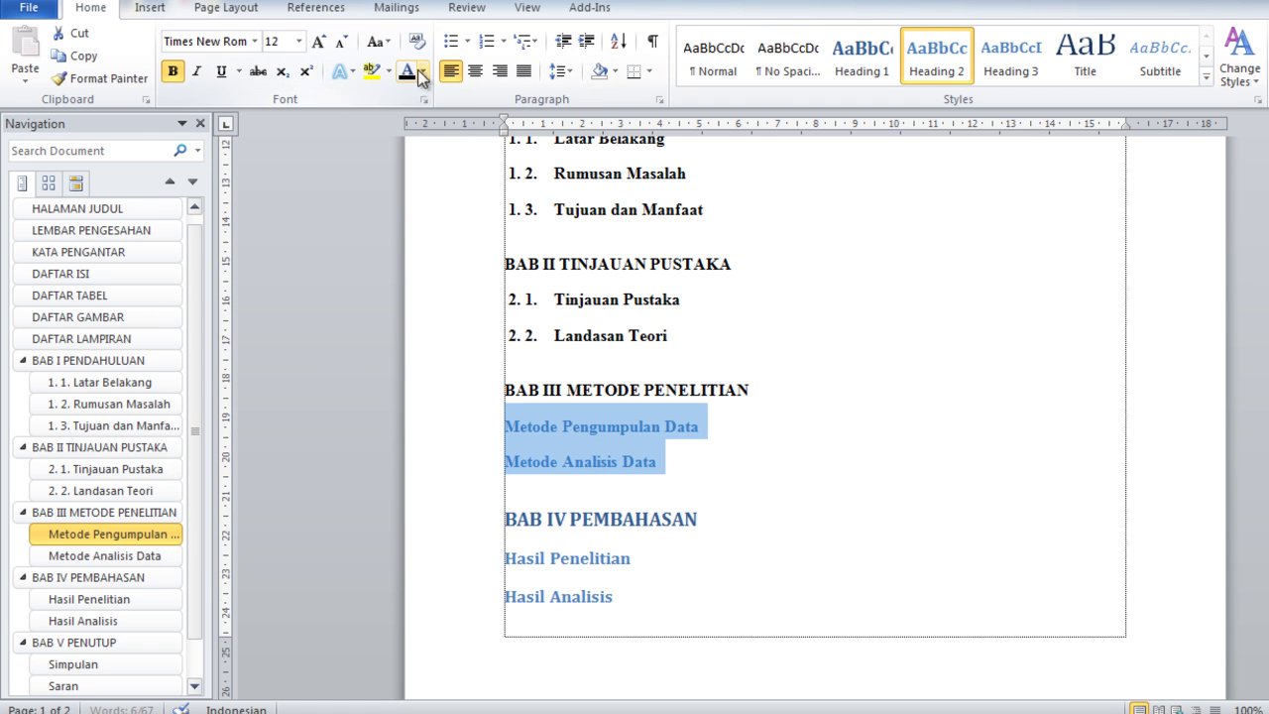
Number the Metode subheadings 3. 1. and 3. 2., make them black, and reduce their indent.
left_click(507, 43)
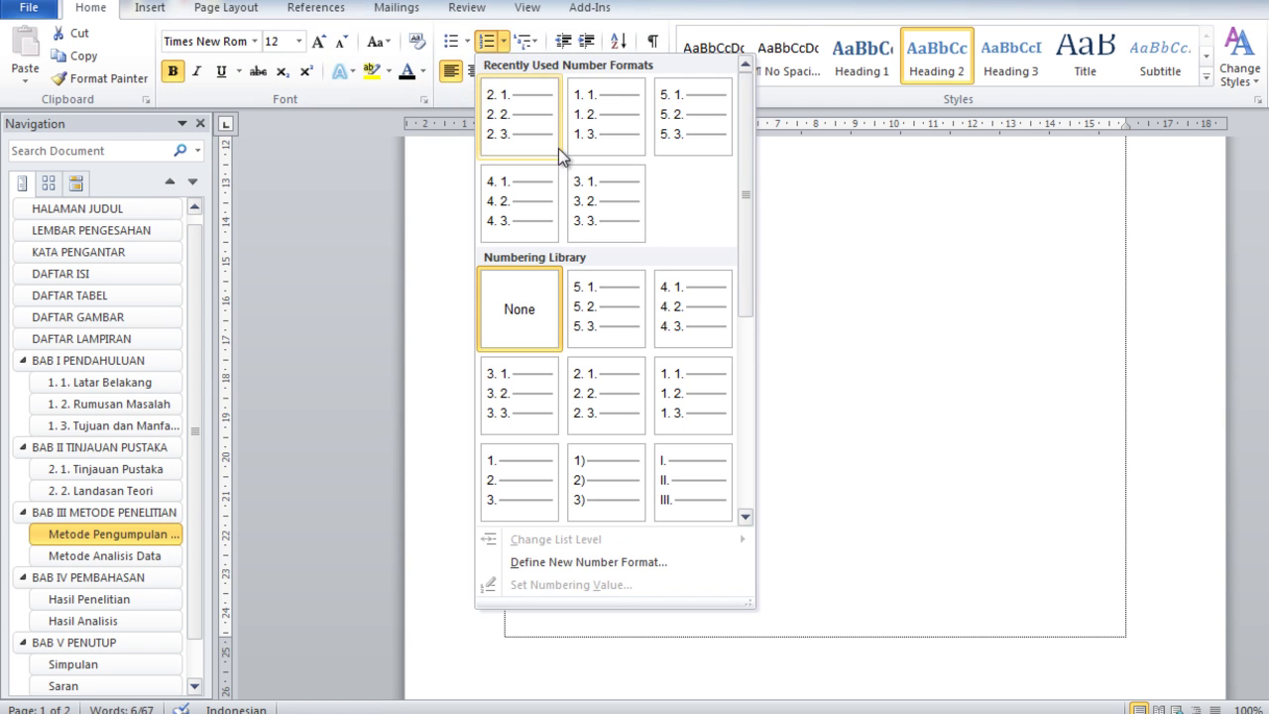
left_click(592, 206)
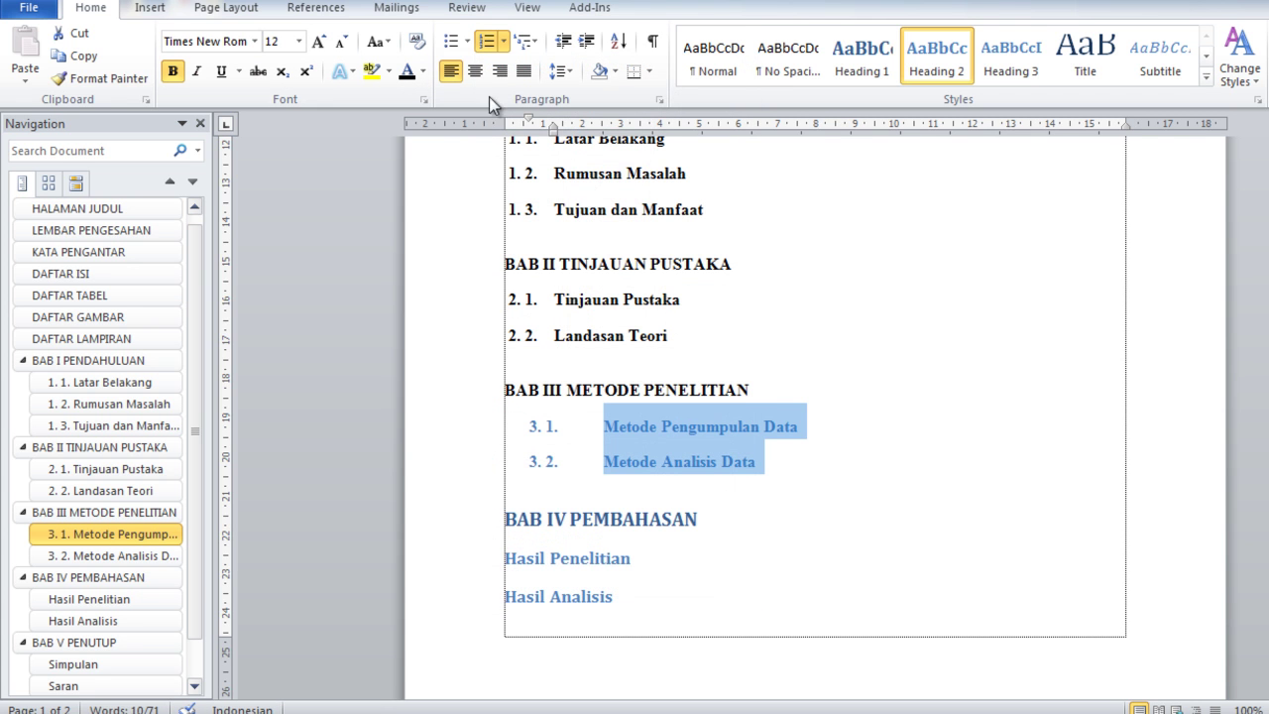
left_click(405, 73)
left_click_drag(555, 128, 536, 130)
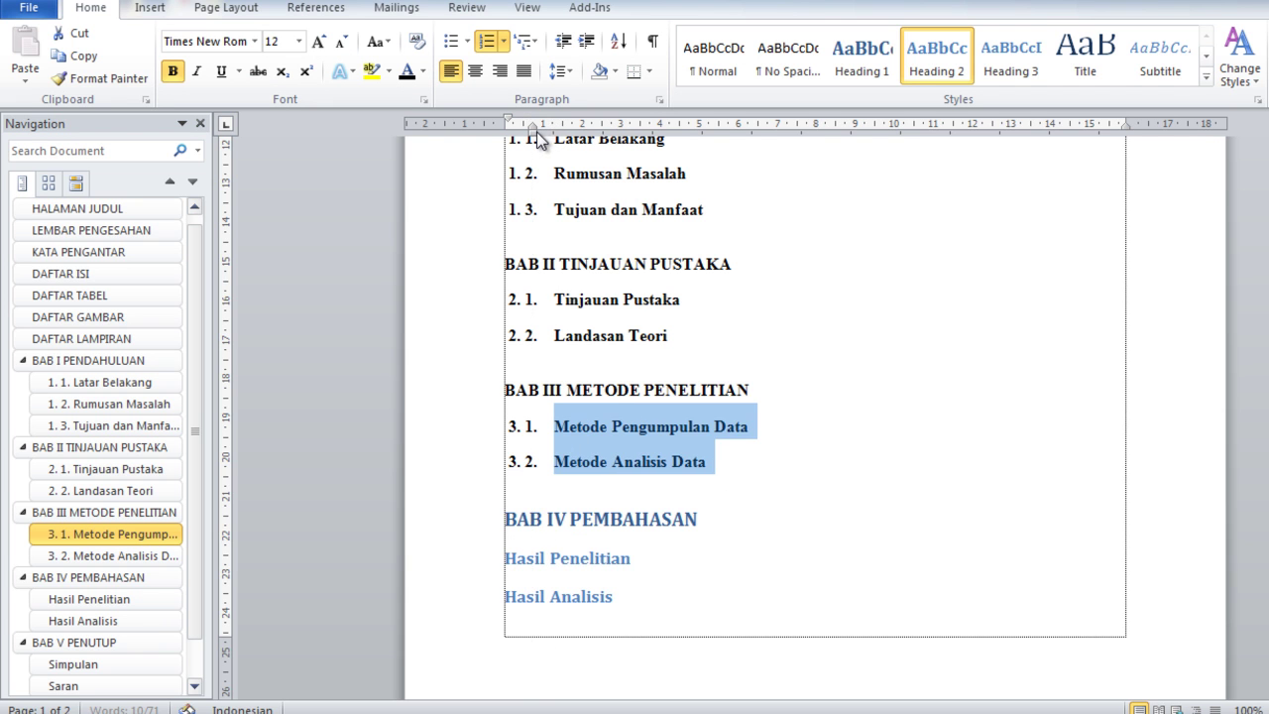
left_click_drag(699, 528, 685, 529)
scroll(691, 530, "down", 3)
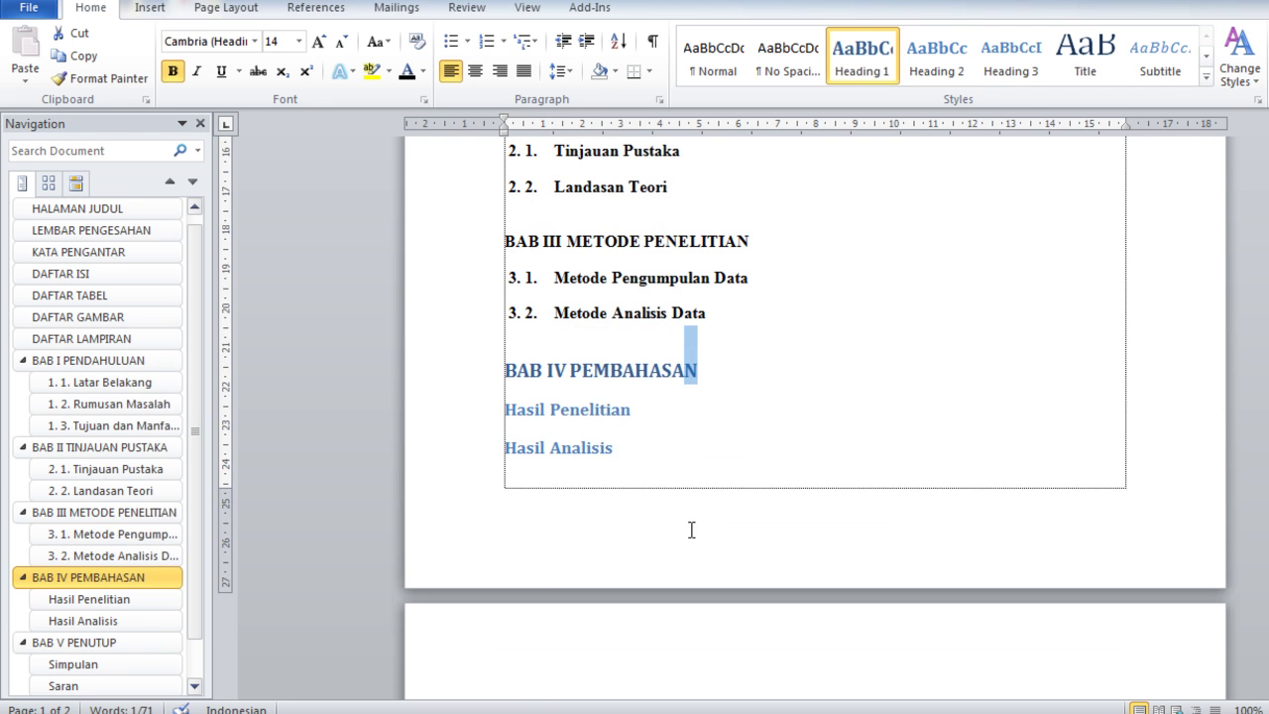
Set the BAB IV PEMBAHASAN heading to black 12-pt Times New Roman.
left_click(459, 376)
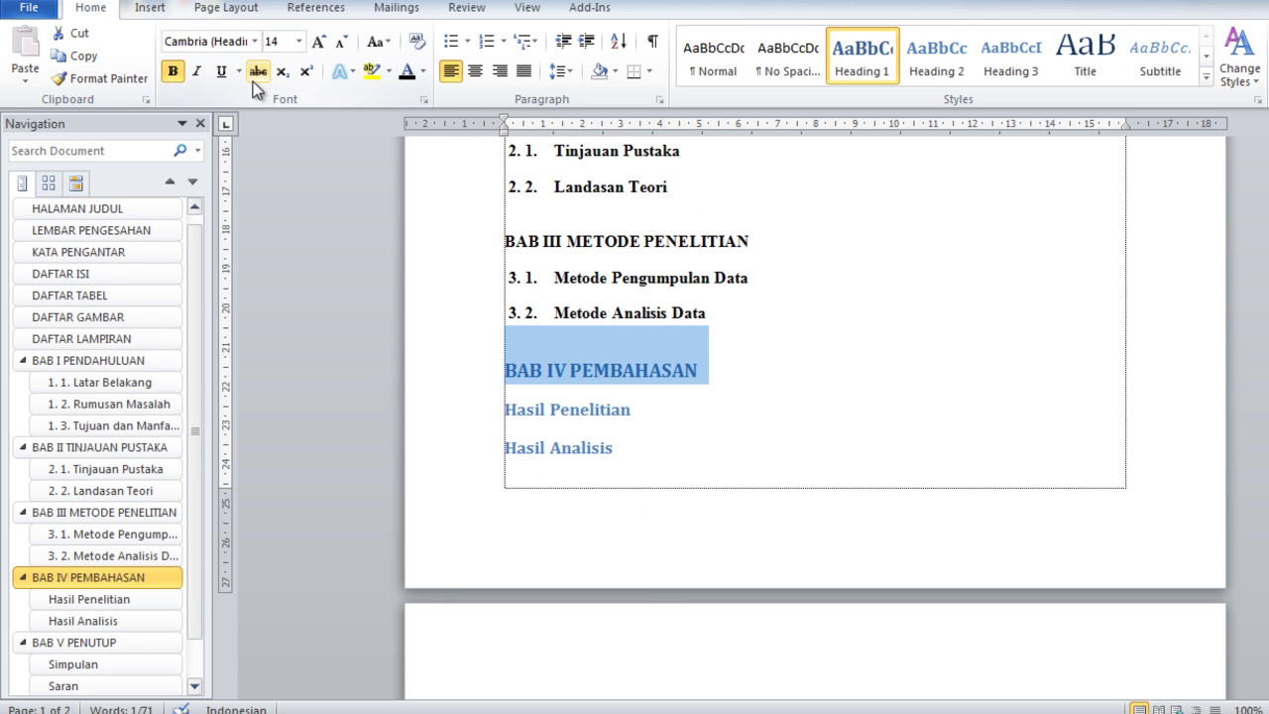
left_click(260, 43)
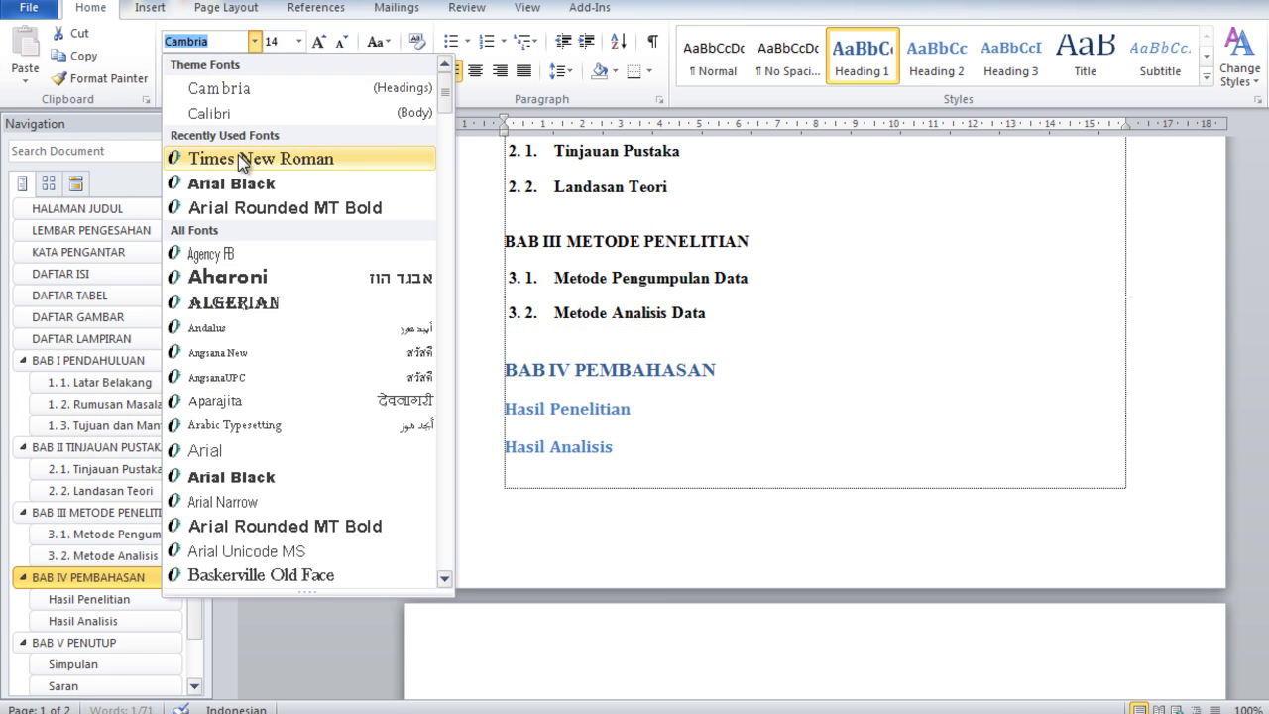
left_click(238, 155)
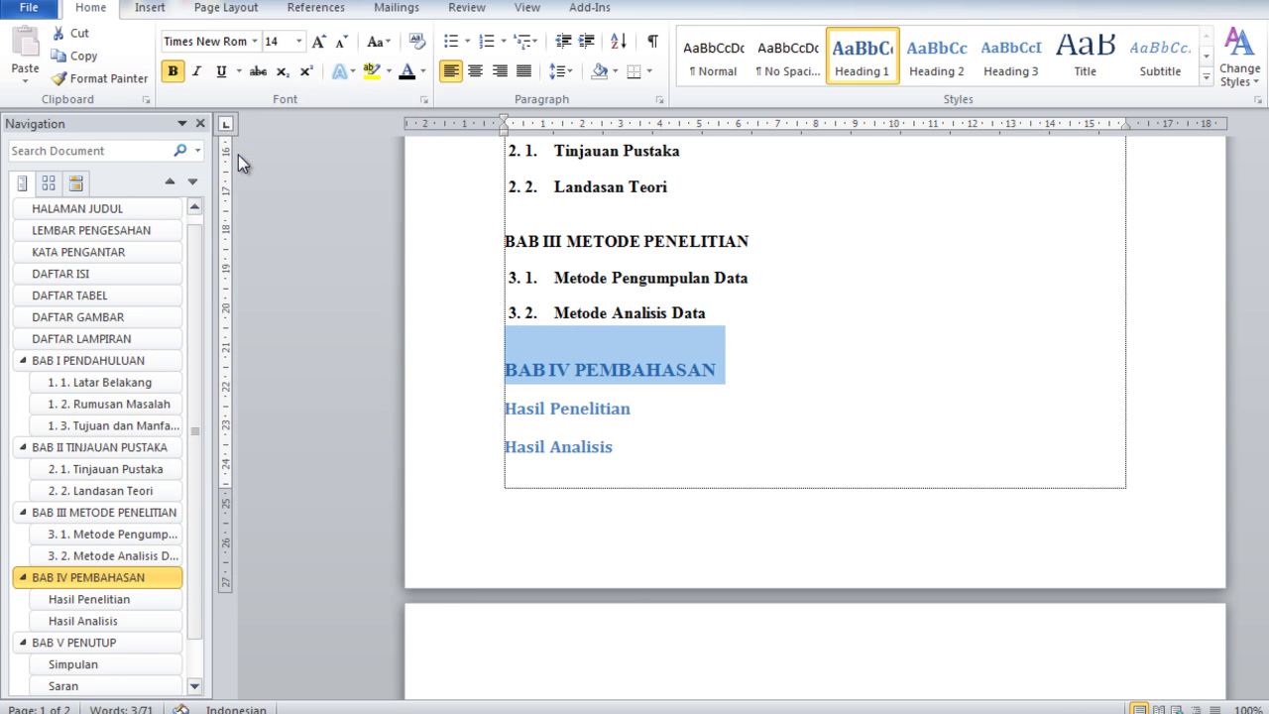
left_click(342, 44)
left_click(407, 76)
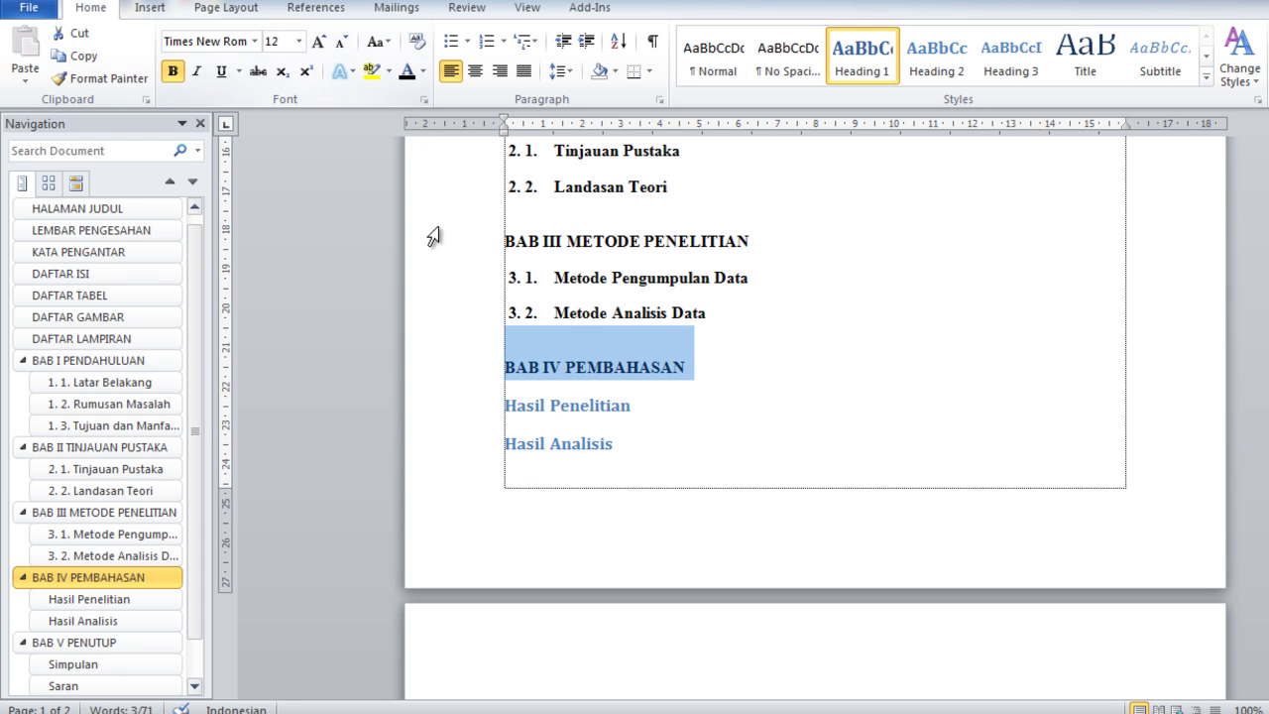
Set Hasil Penelitian and Hasil Analisis to black 12-pt Times New Roman.
left_click(646, 414)
left_click_drag(478, 416, 478, 445)
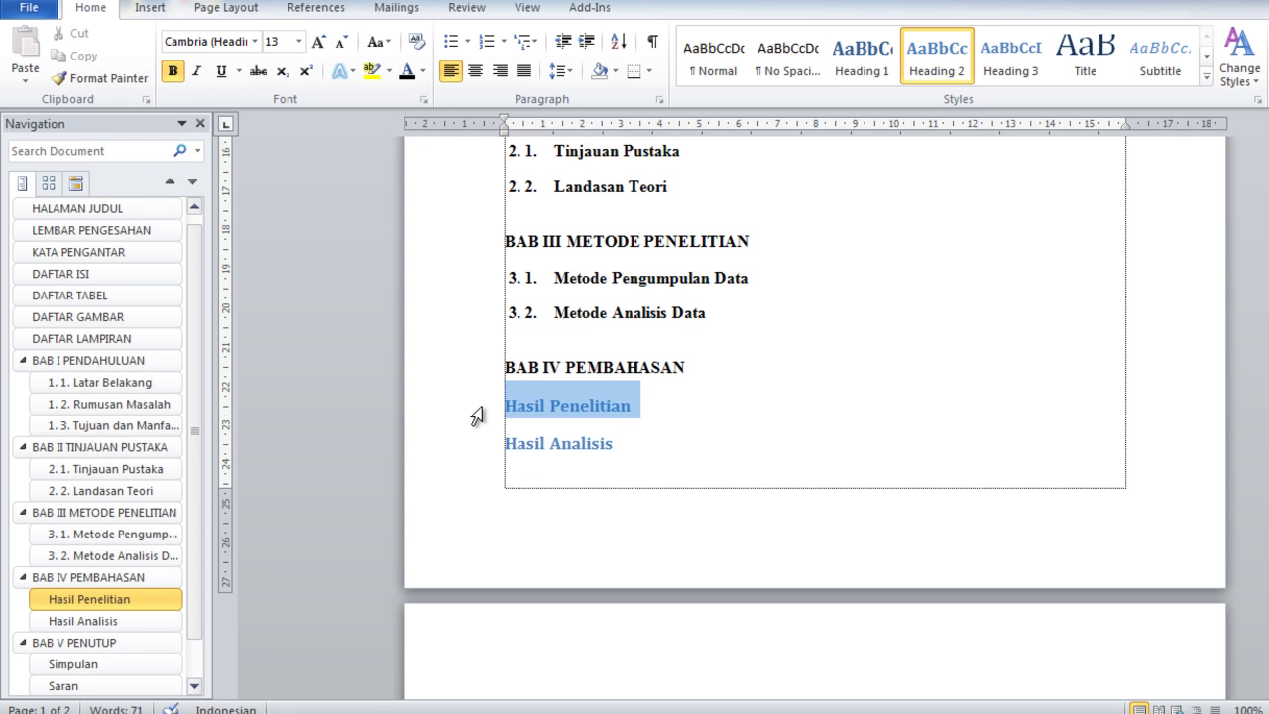
left_click(255, 41)
left_click(256, 161)
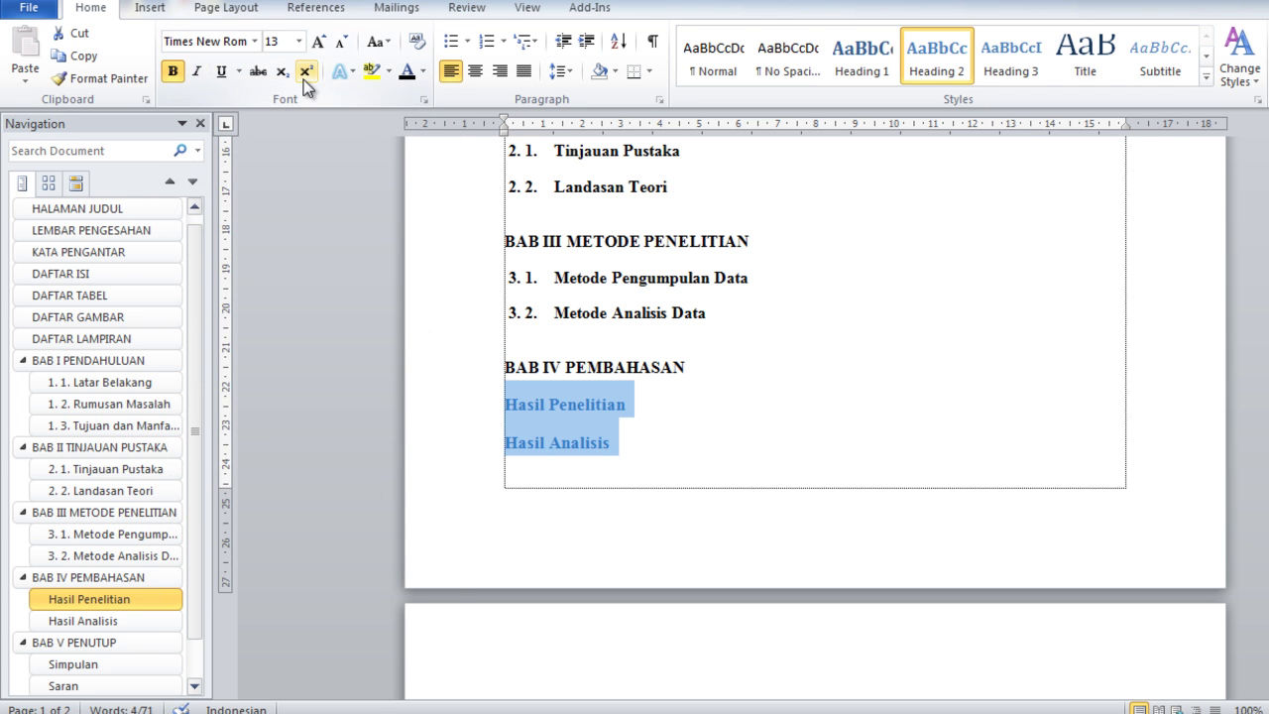
left_click(405, 73)
left_click(340, 42)
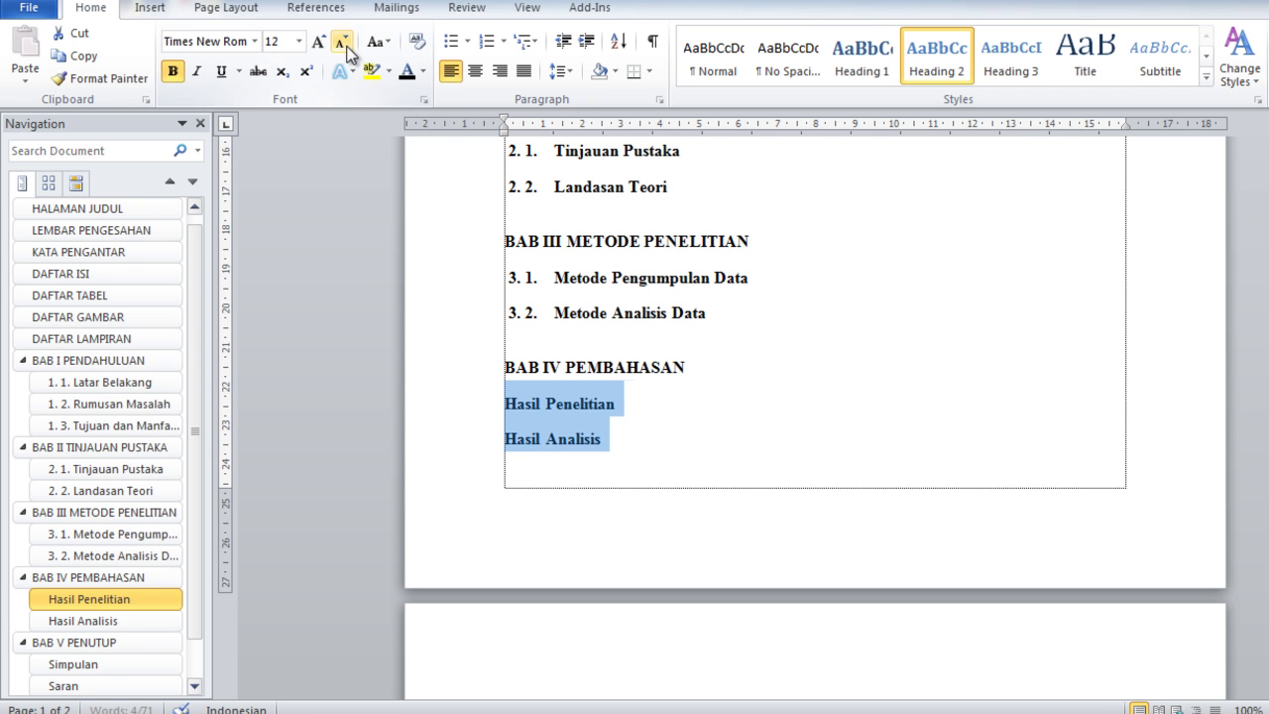
Number the Hasil subheadings 4. 1. and 4. 2. with a reduced hanging indent.
left_click(504, 40)
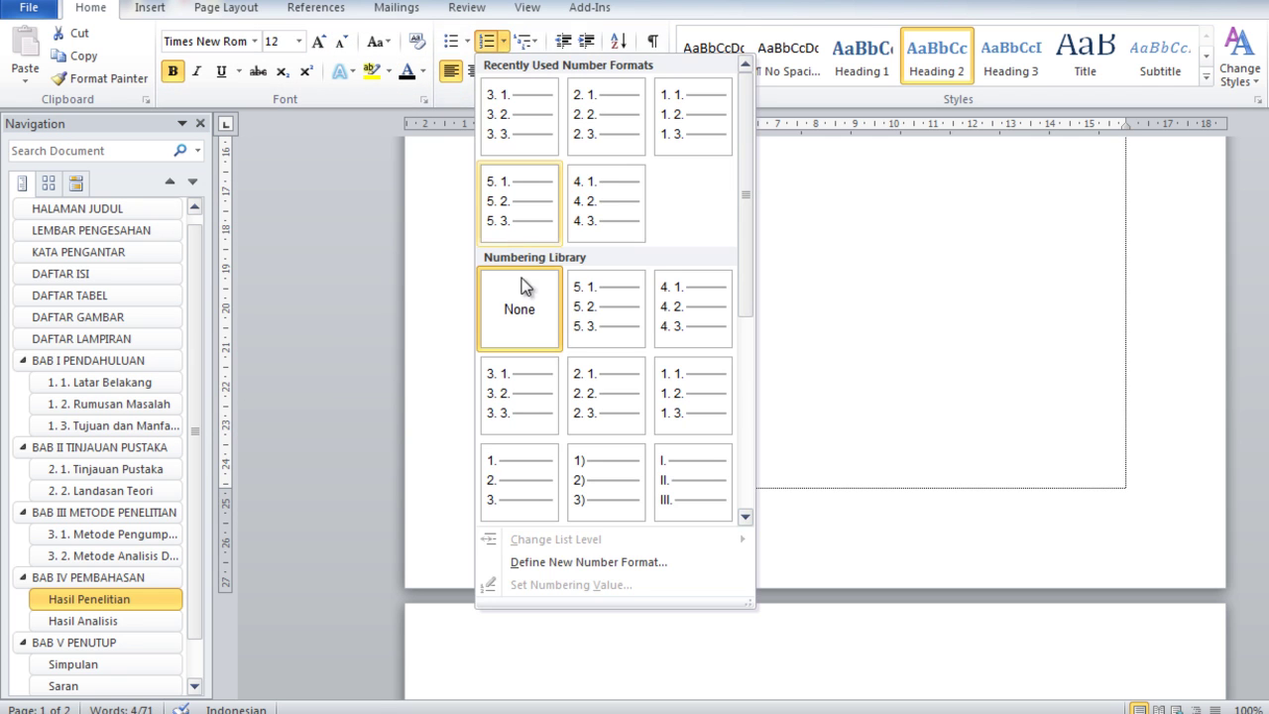
left_click(606, 212)
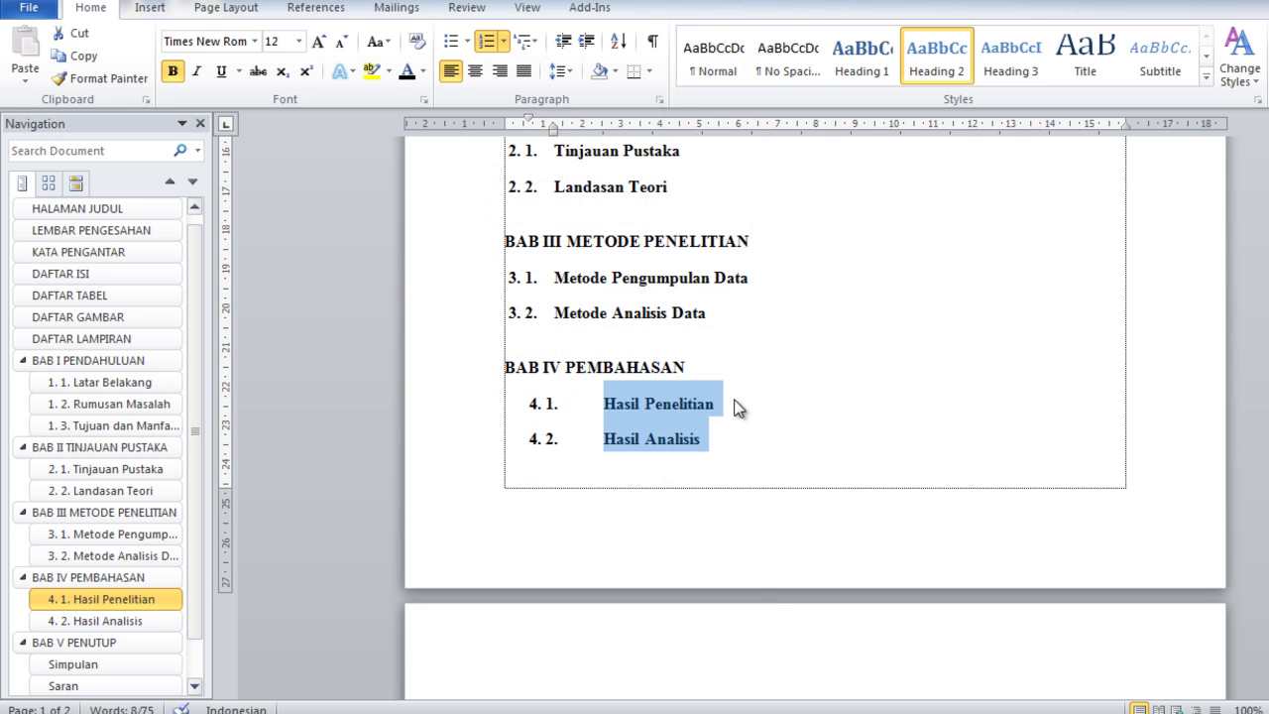
left_click_drag(554, 134, 533, 144)
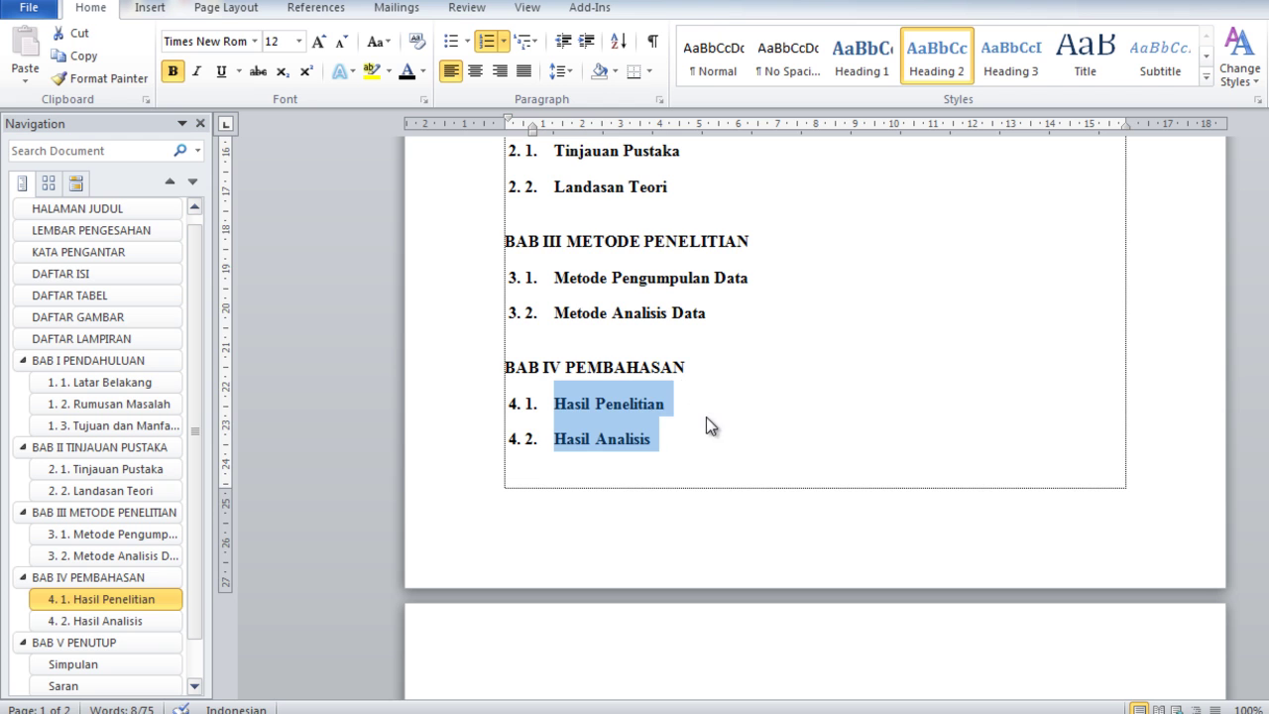
left_click(706, 417)
Make the BAB V PENUTUP heading black 12-pt Times New Roman.
scroll(711, 411, "up", 3)
scroll(711, 410, "down", 4)
scroll(711, 410, "down", 5)
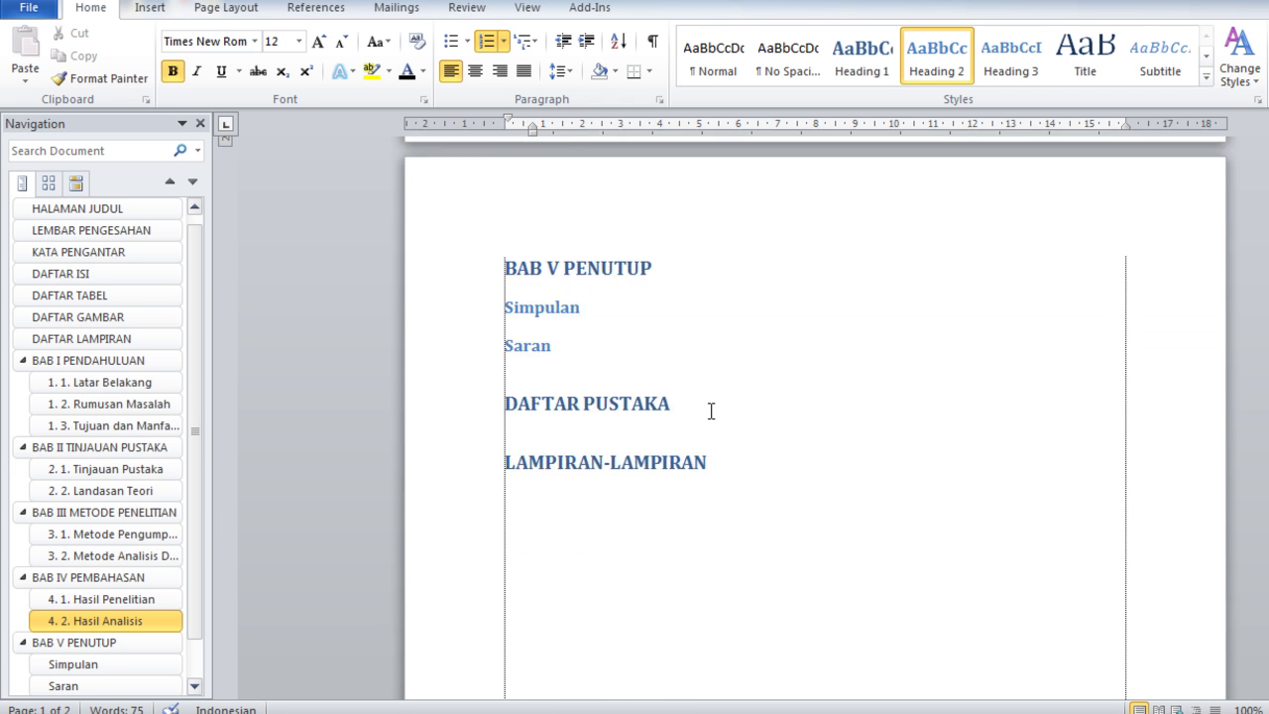
left_click(424, 276)
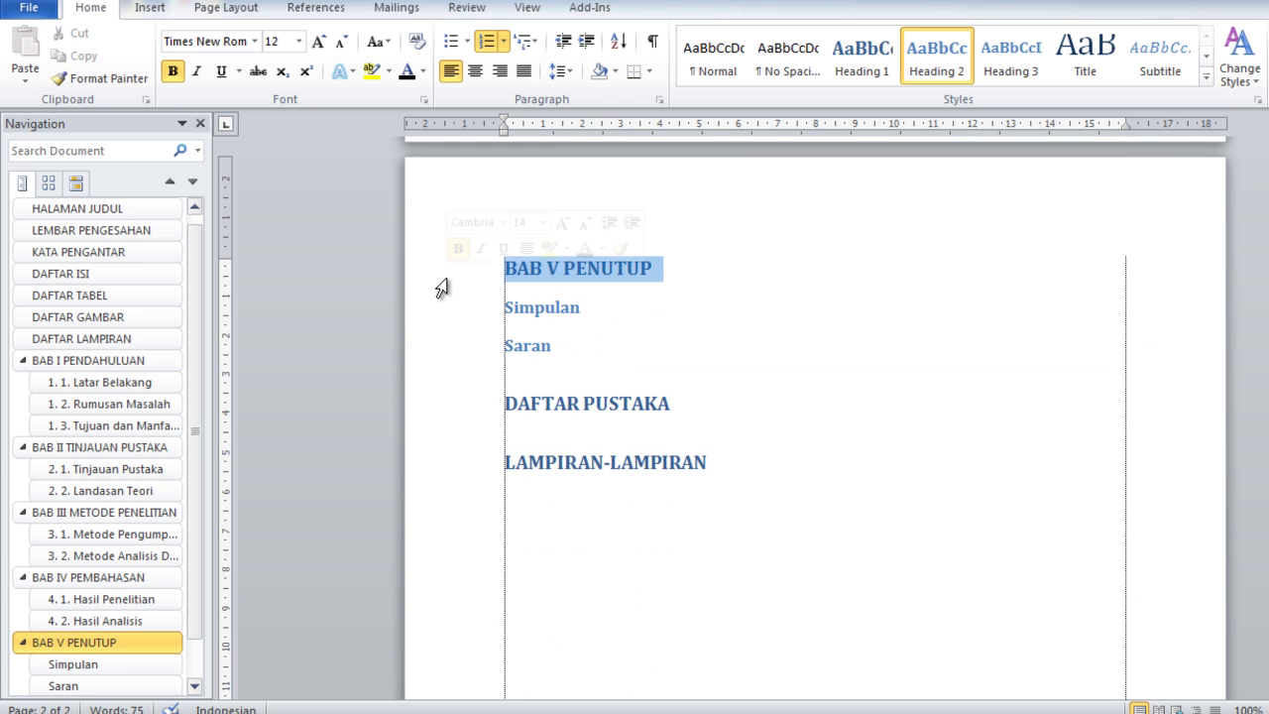
left_click(255, 46)
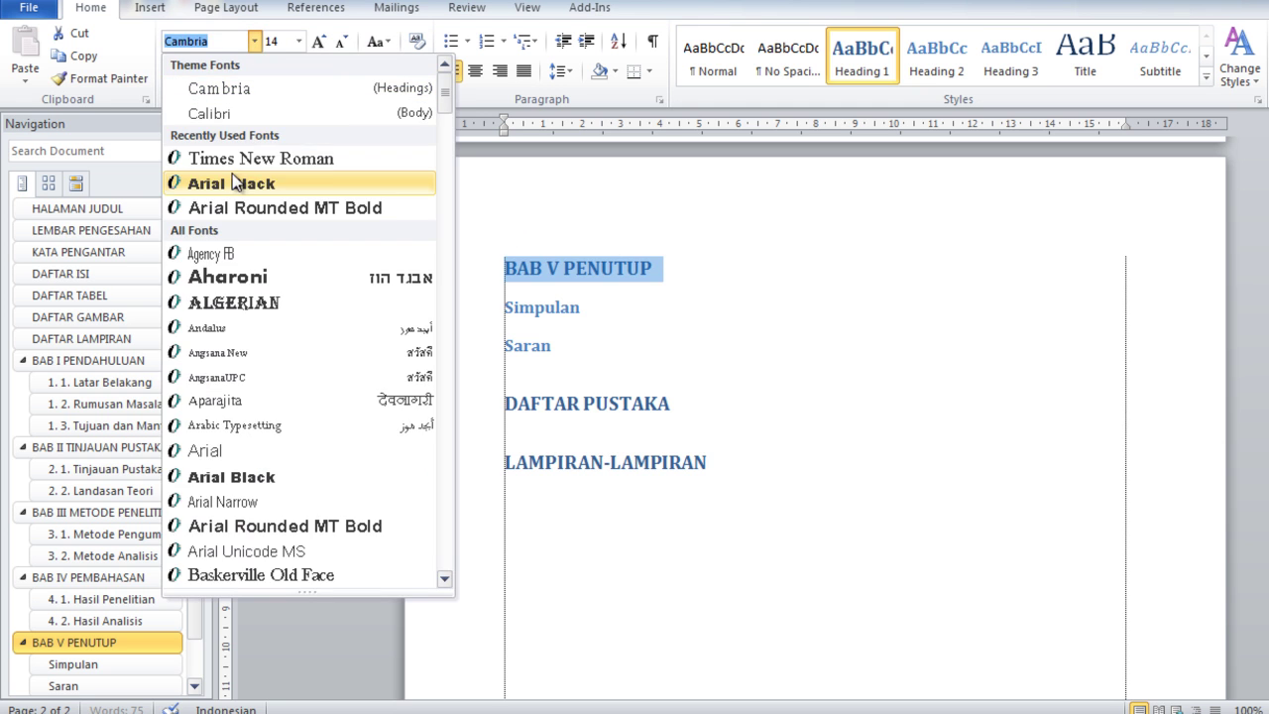
left_click(287, 159)
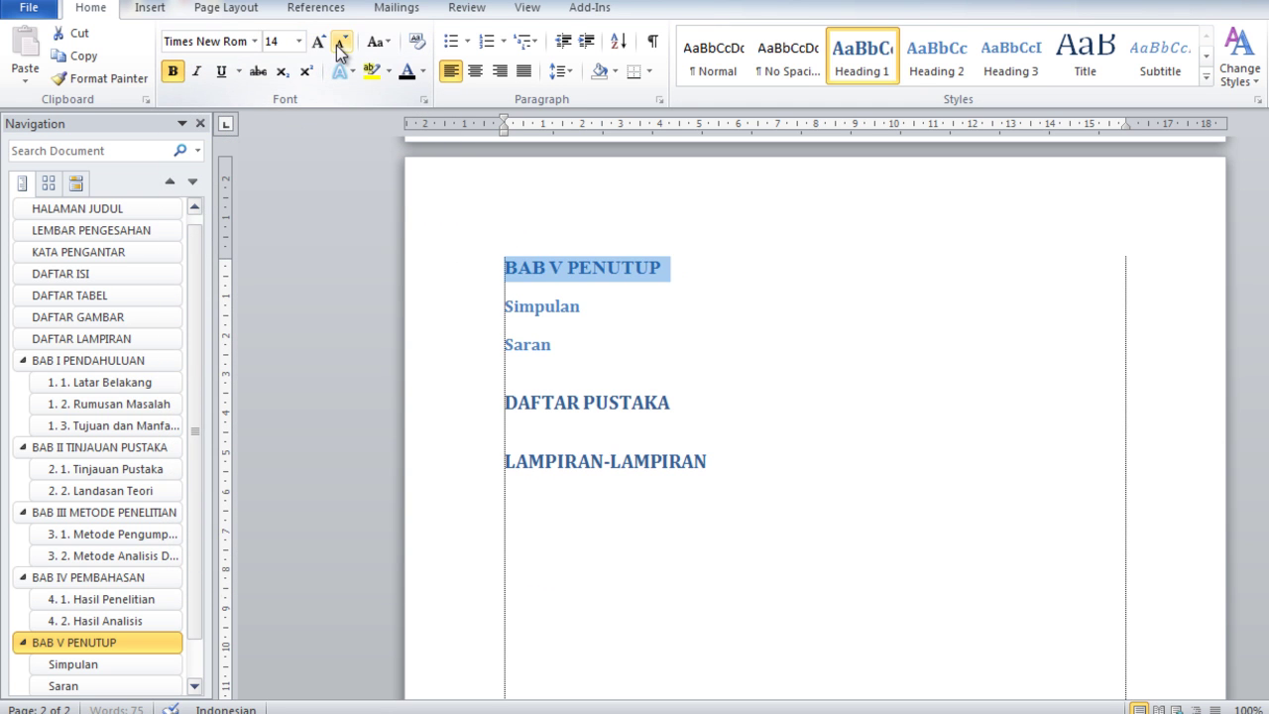
left_click(336, 45)
left_click(408, 78)
Format the Simpulan and Saran subheadings as black 12-pt Times New Roman.
left_click(622, 266)
left_click_drag(460, 309, 470, 349)
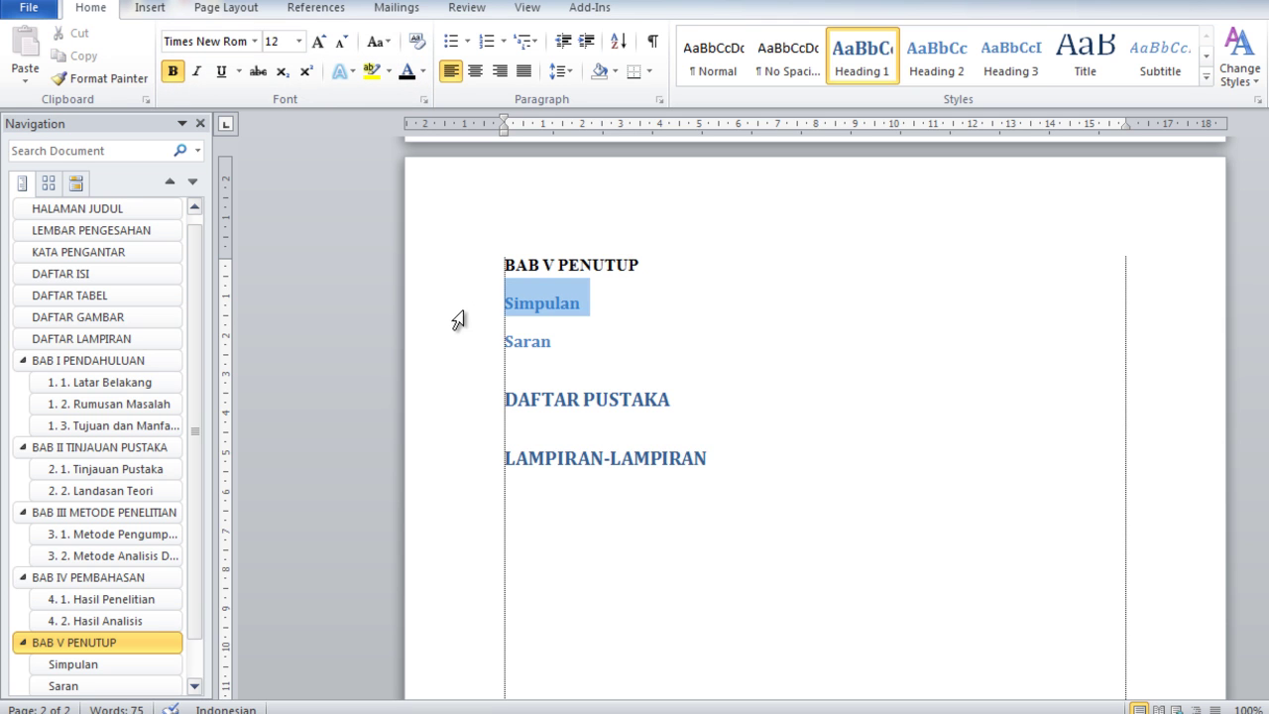
left_click(257, 50)
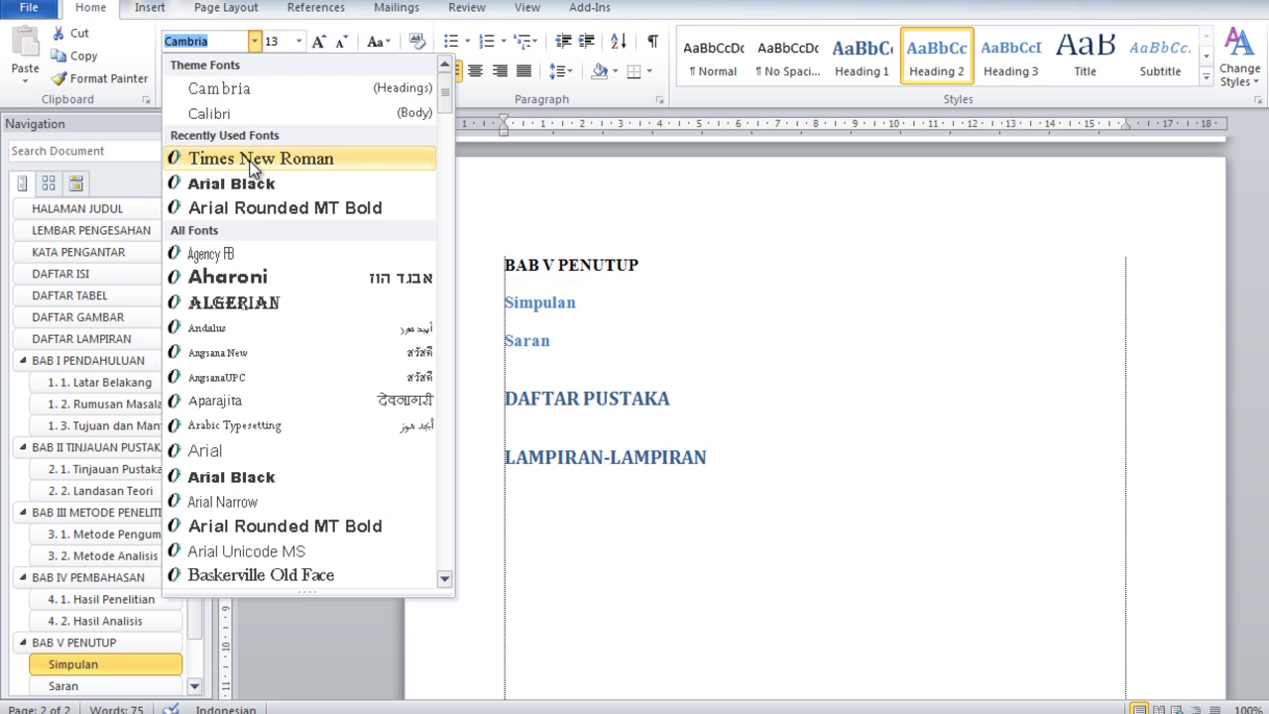
left_click(277, 159)
left_click(343, 49)
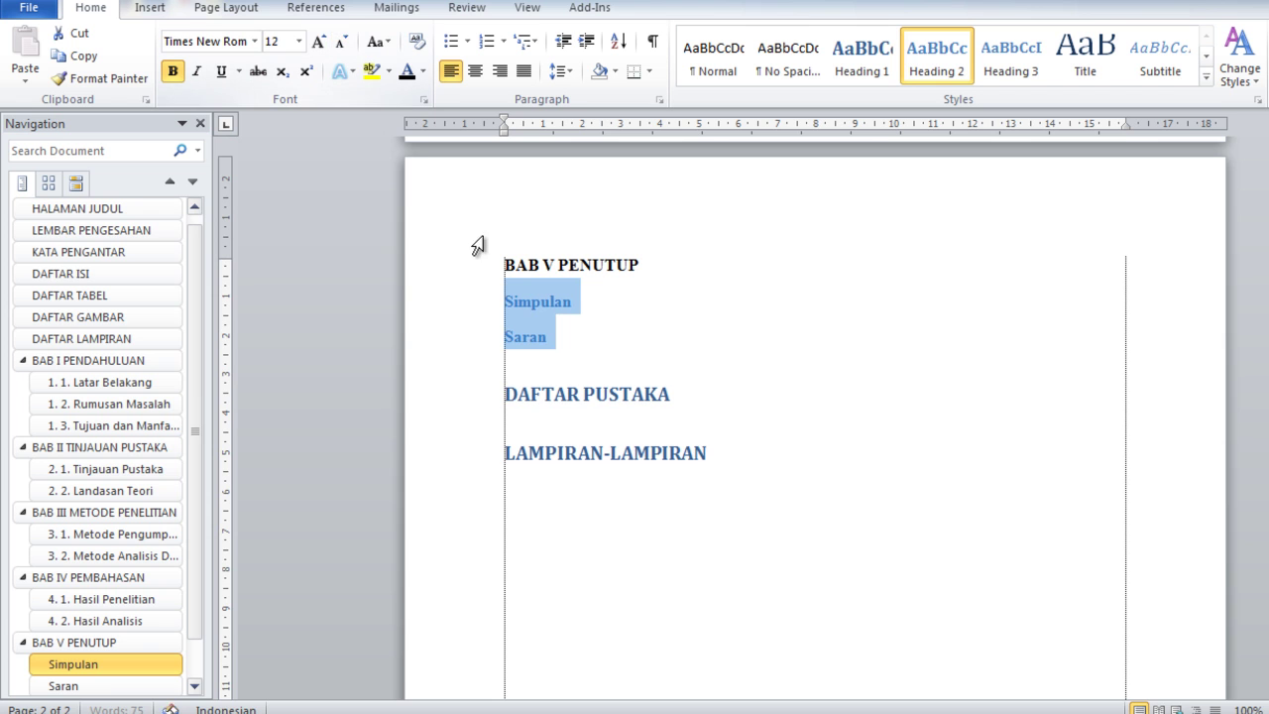
left_click(420, 78)
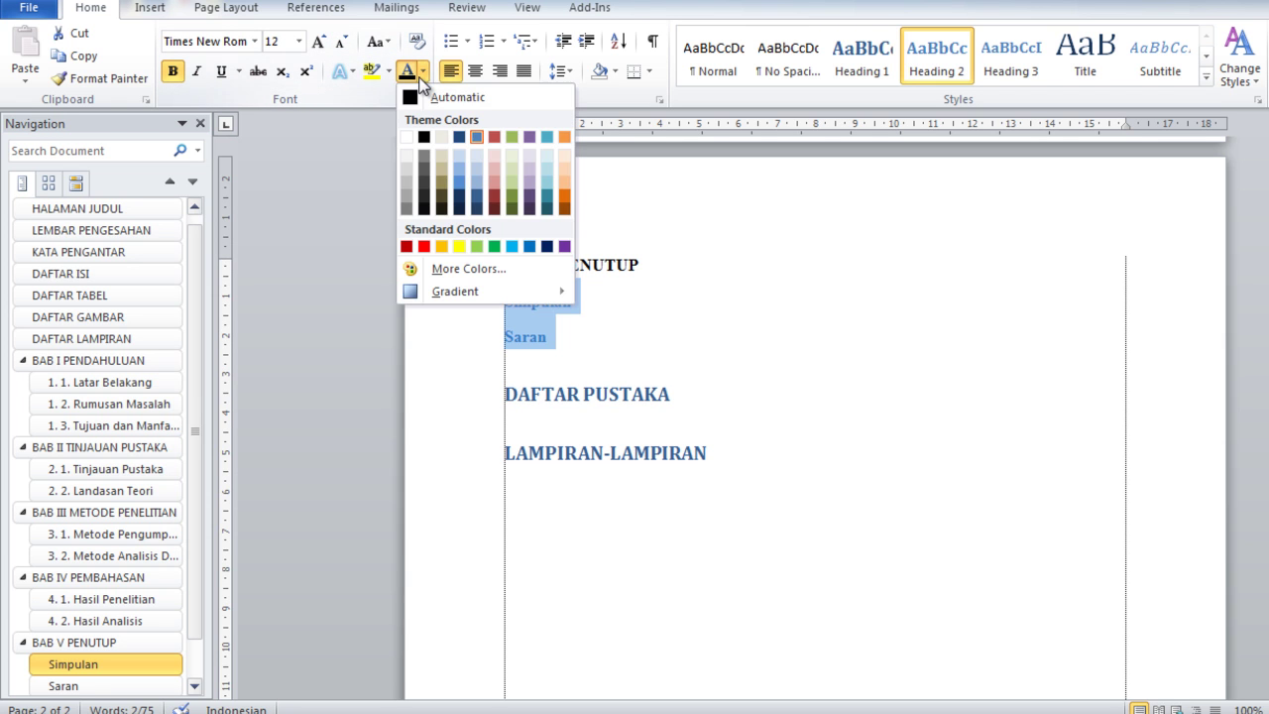
left_click(420, 97)
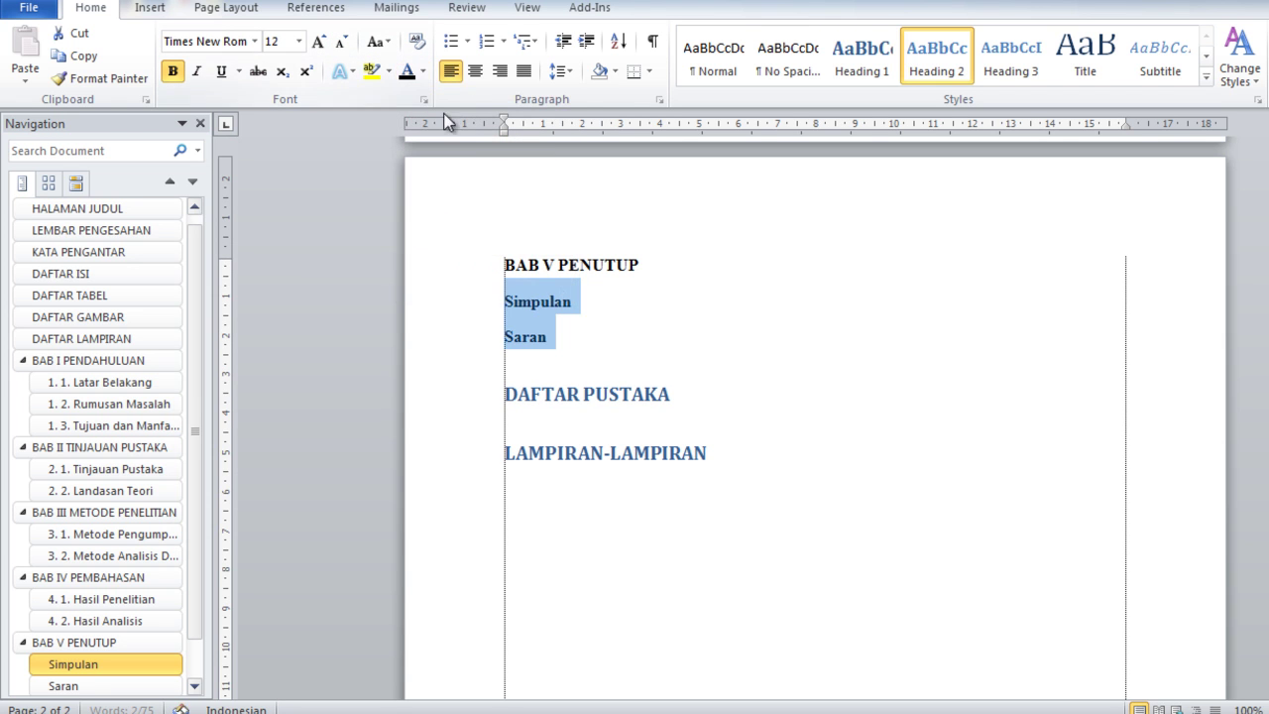
Number Simpulan and Saran as 5.1 and 5.2 and tighten the gap after the numbers.
left_click(504, 42)
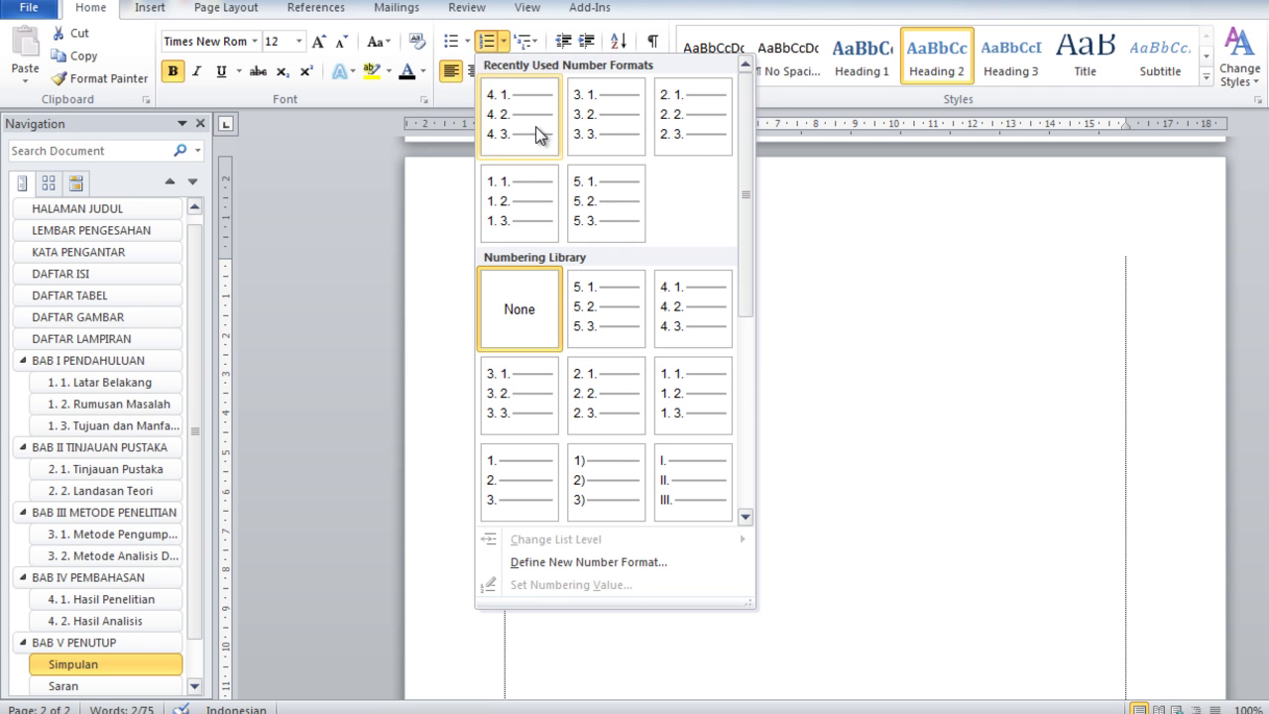
left_click(595, 184)
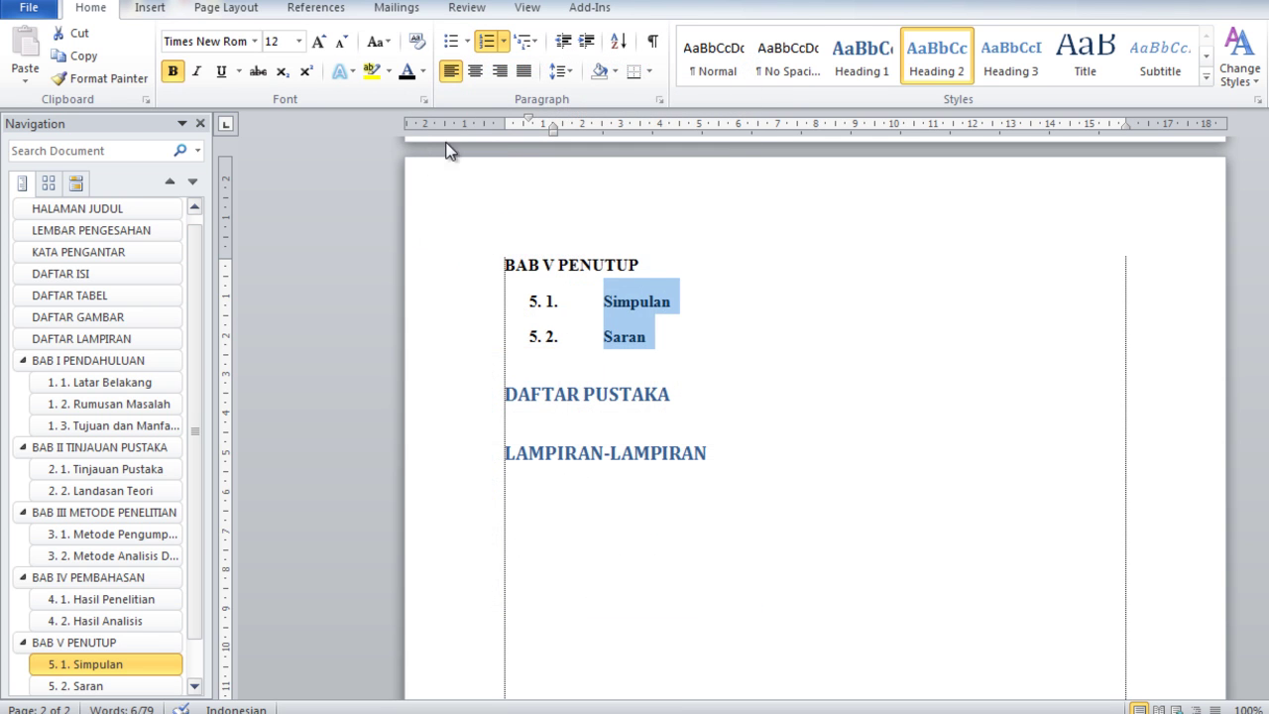
left_click_drag(552, 129, 529, 132)
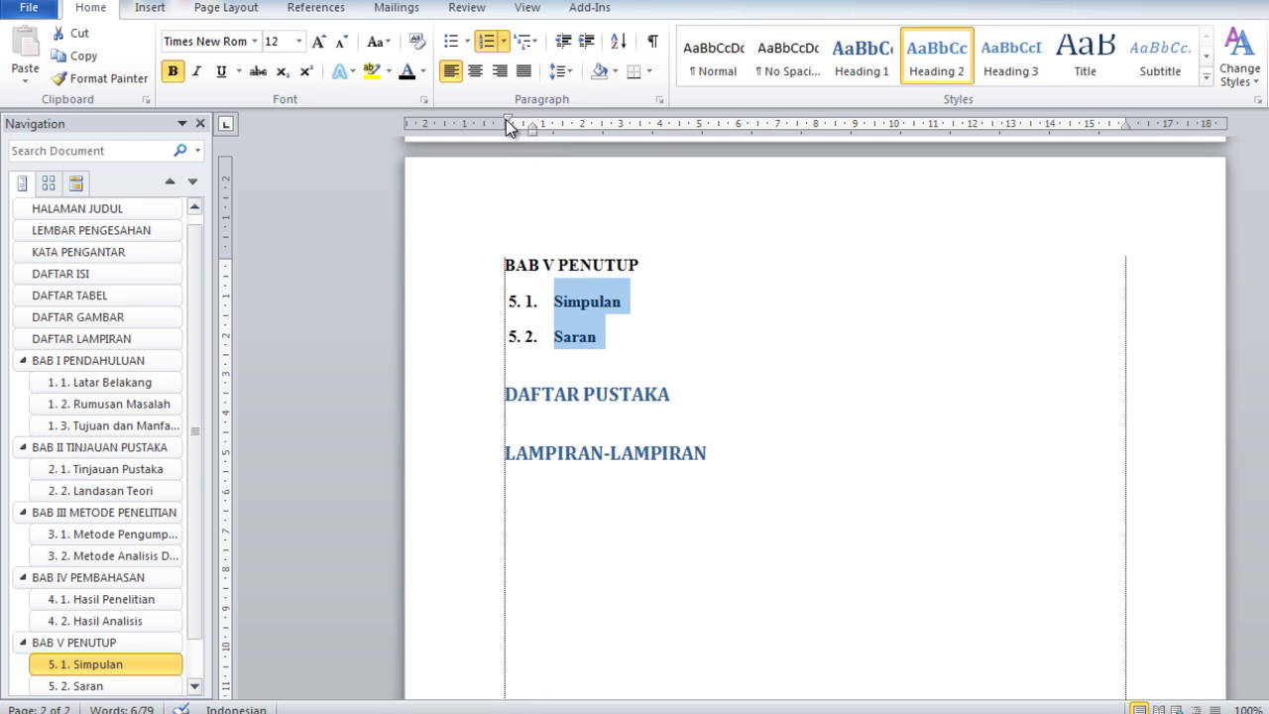
left_click(582, 429)
left_click_drag(440, 397, 451, 451)
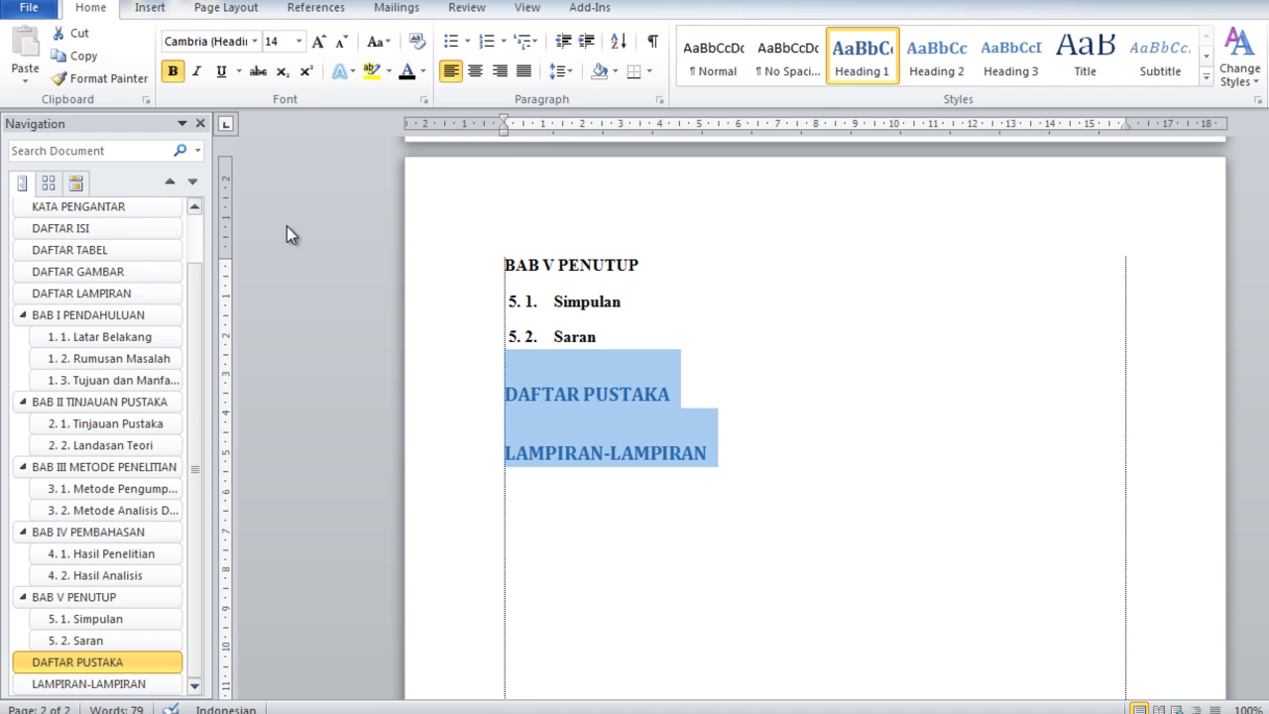
Set DAFTAR PUSTAKA and LAMPIRAN-LAMPIRAN to black 12-pt Times New Roman.
left_click(255, 42)
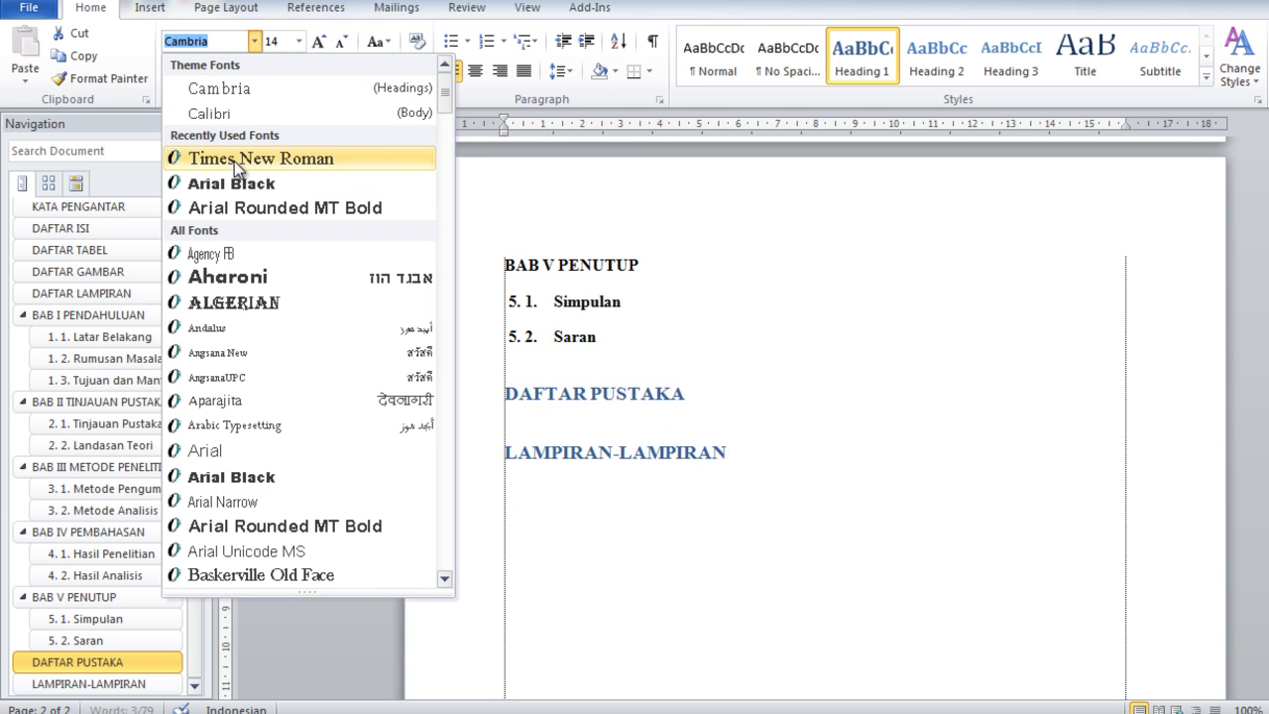
left_click(238, 158)
left_click(341, 42)
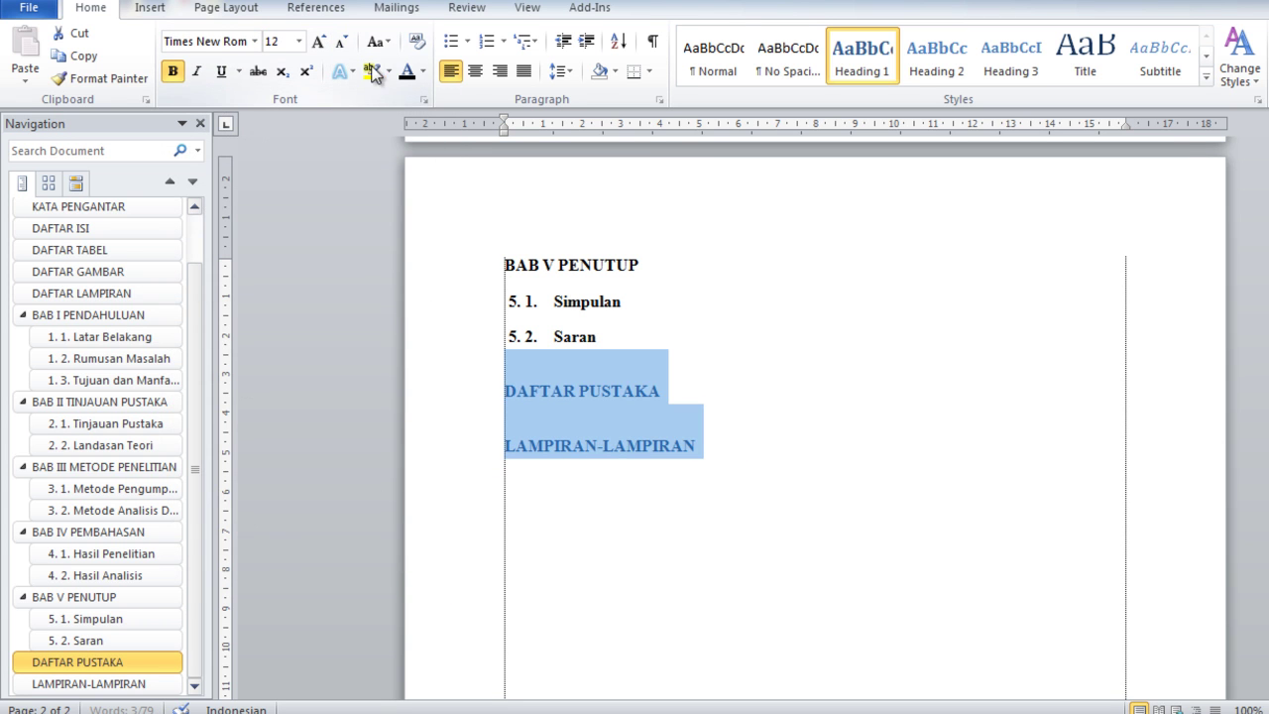
left_click(407, 75)
left_click(730, 388)
scroll(779, 399, "up", 5)
scroll(809, 400, "up", 10)
scroll(809, 399, "up", 5)
scroll(824, 393, "down", 5)
scroll(824, 394, "down", 5)
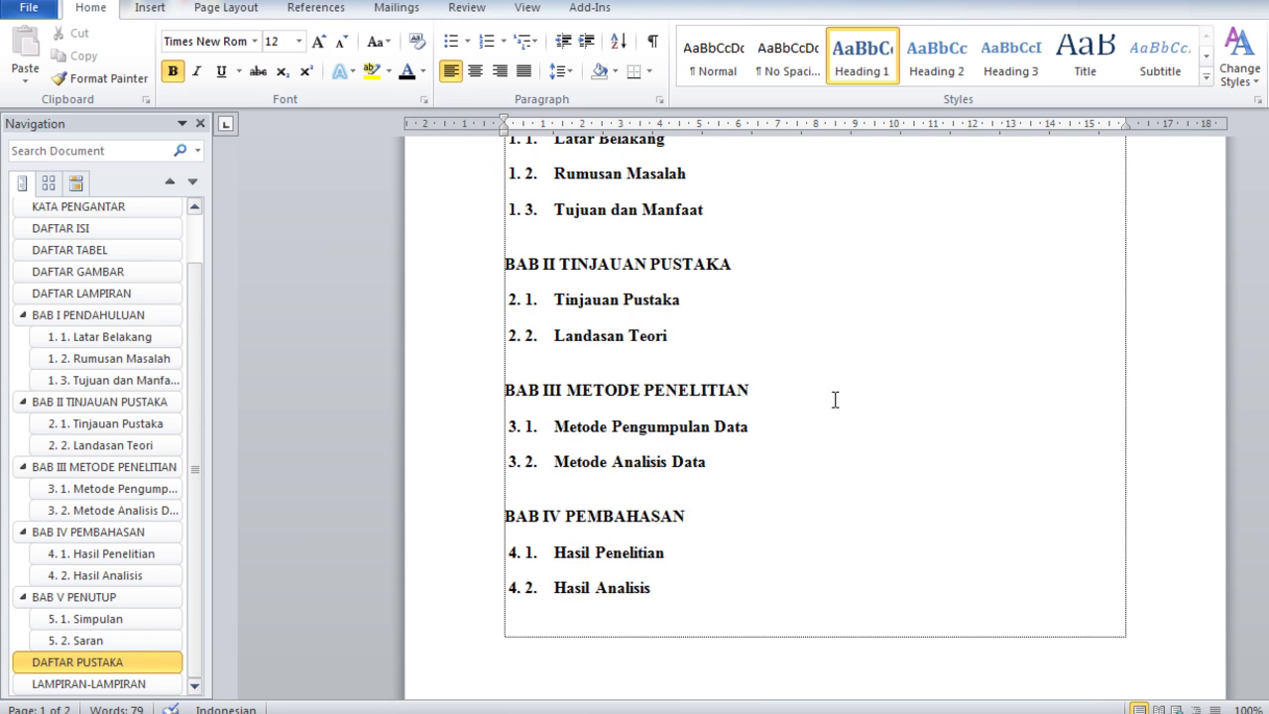
scroll(833, 421, "down", 8)
scroll(833, 422, "down", 3)
left_click(104, 315)
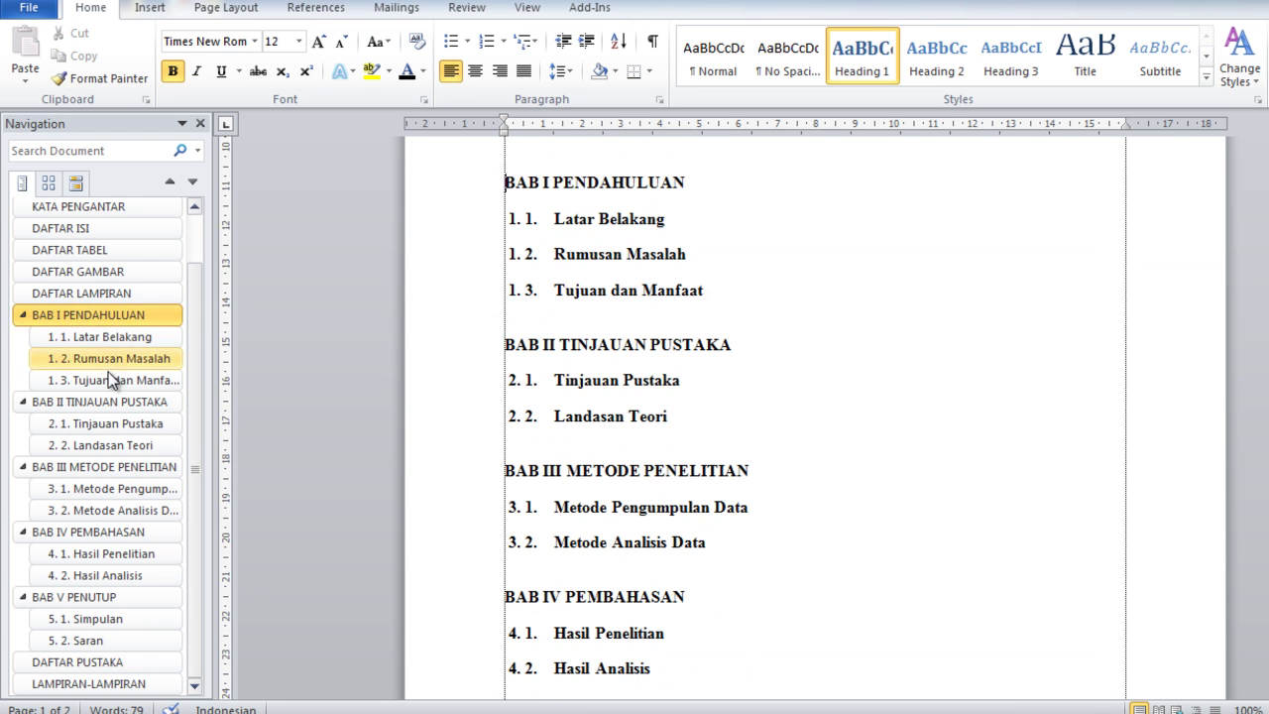
left_click(108, 379)
left_click(109, 400)
left_click(93, 464)
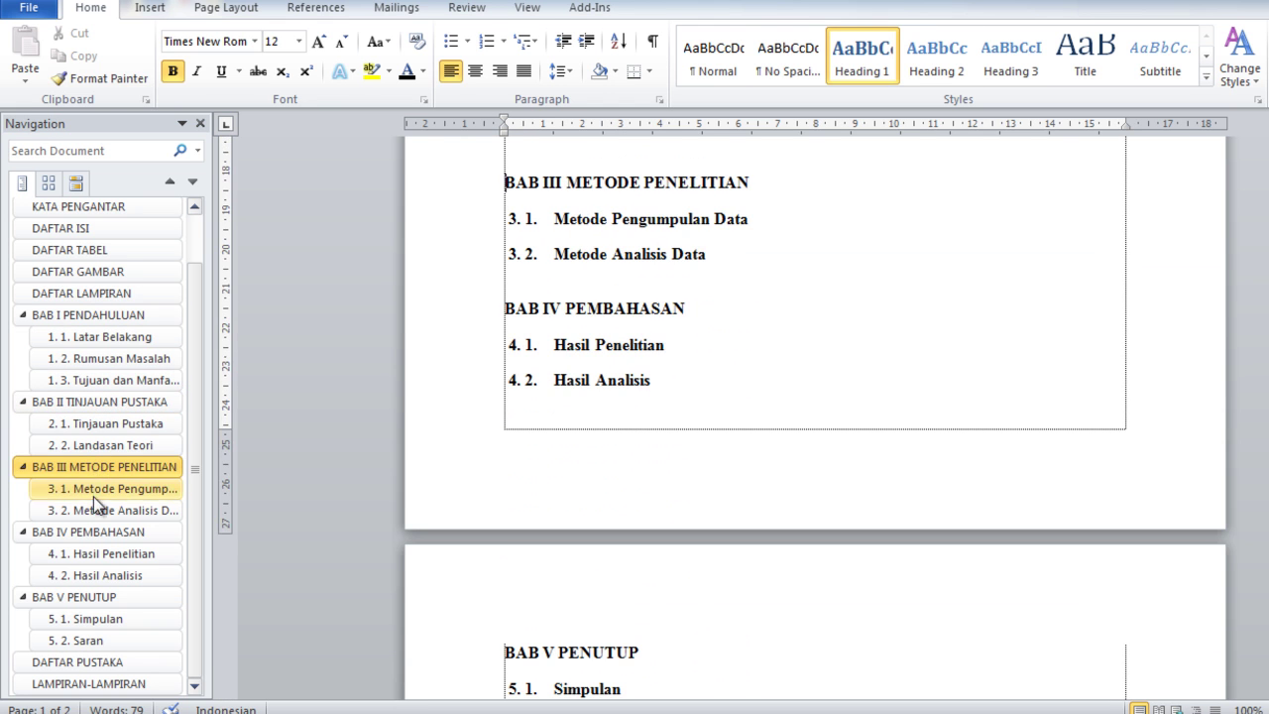
left_click(97, 531)
left_click(99, 597)
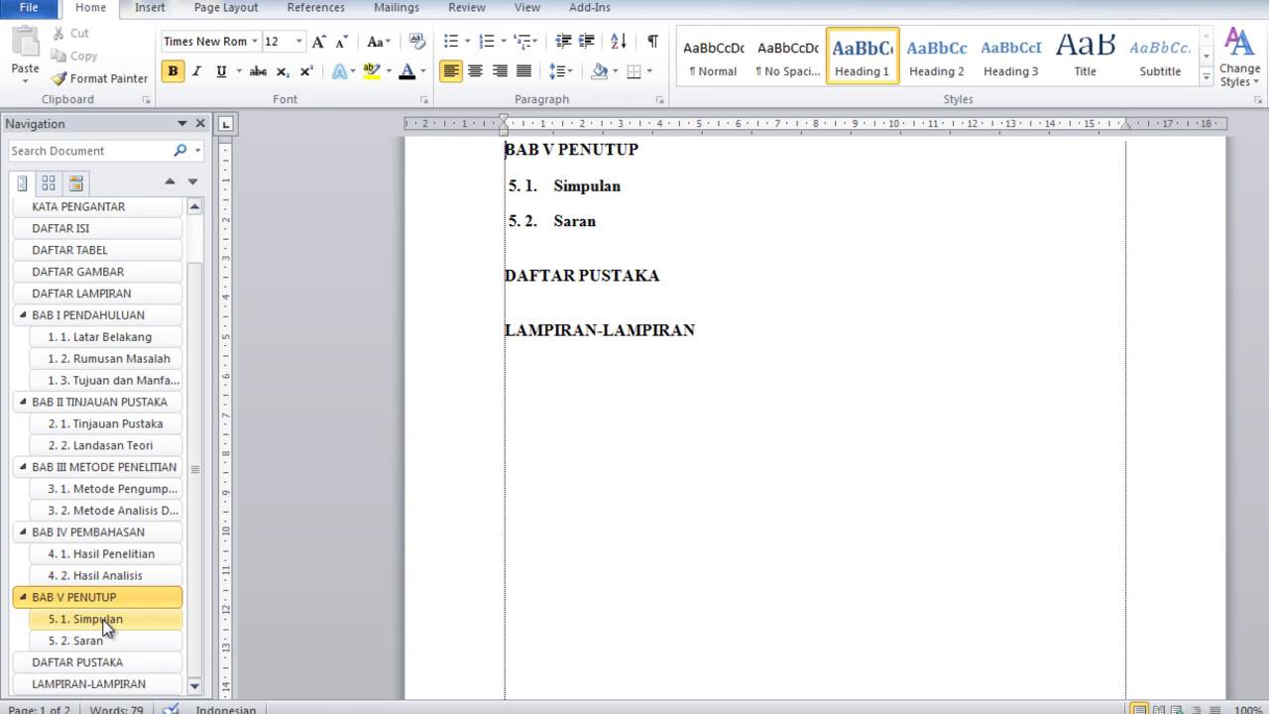
left_click(104, 621)
left_click(104, 641)
left_click(104, 662)
left_click(109, 575)
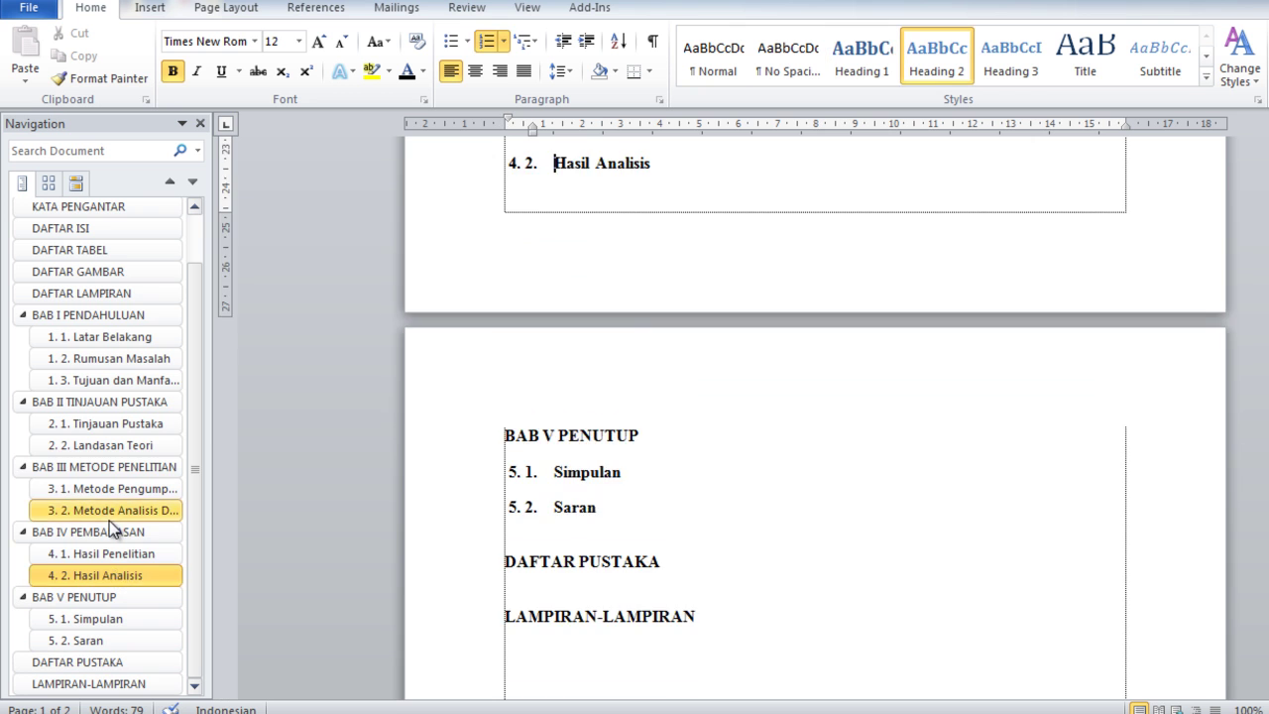
left_click(109, 467)
left_click(138, 526)
scroll(99, 557, "up", 2)
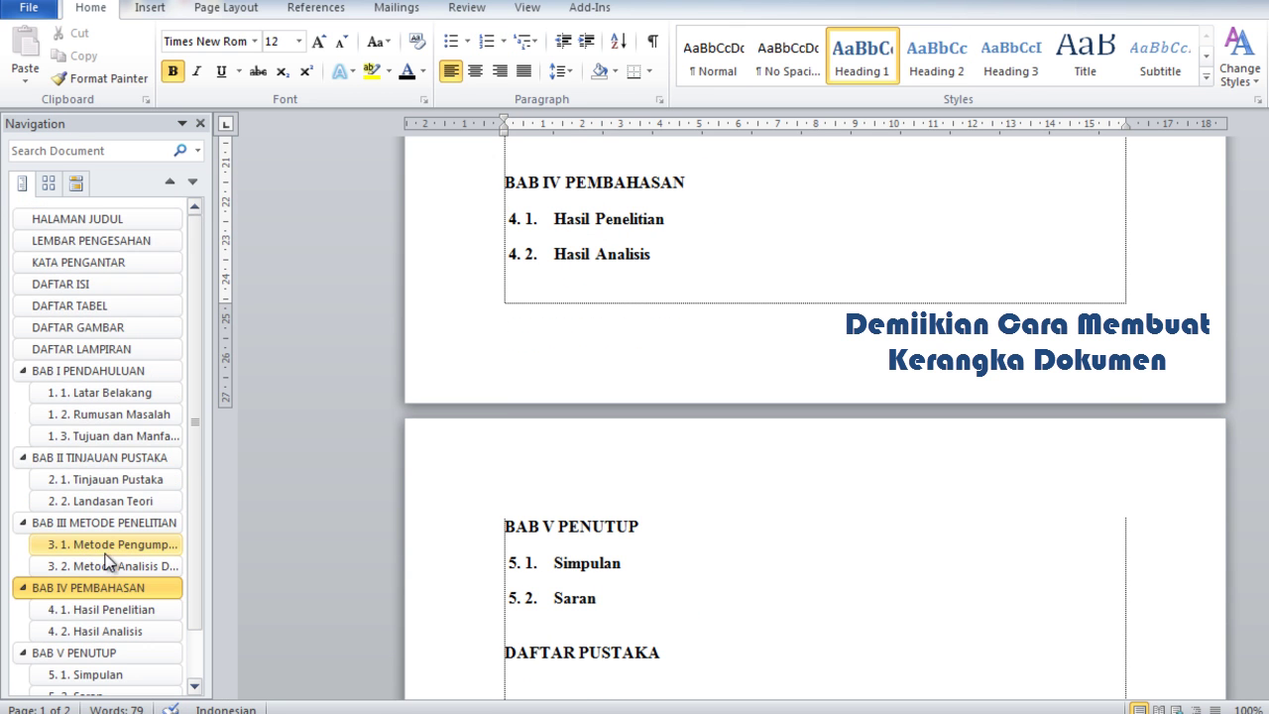
left_click(680, 227)
scroll(680, 227, "up", 4)
scroll(684, 227, "up", 8)
scroll(691, 228, "up", 5)
scroll(694, 229, "down", 5)
scroll(697, 238, "down", 8)
scroll(699, 246, "down", 5)
scroll(700, 249, "down", 5)
scroll(706, 273, "down", 2)
scroll(708, 282, "down", 1)
scroll(708, 283, "up", 5)
scroll(709, 284, "up", 8)
scroll(709, 284, "up", 5)
scroll(709, 285, "up", 4)
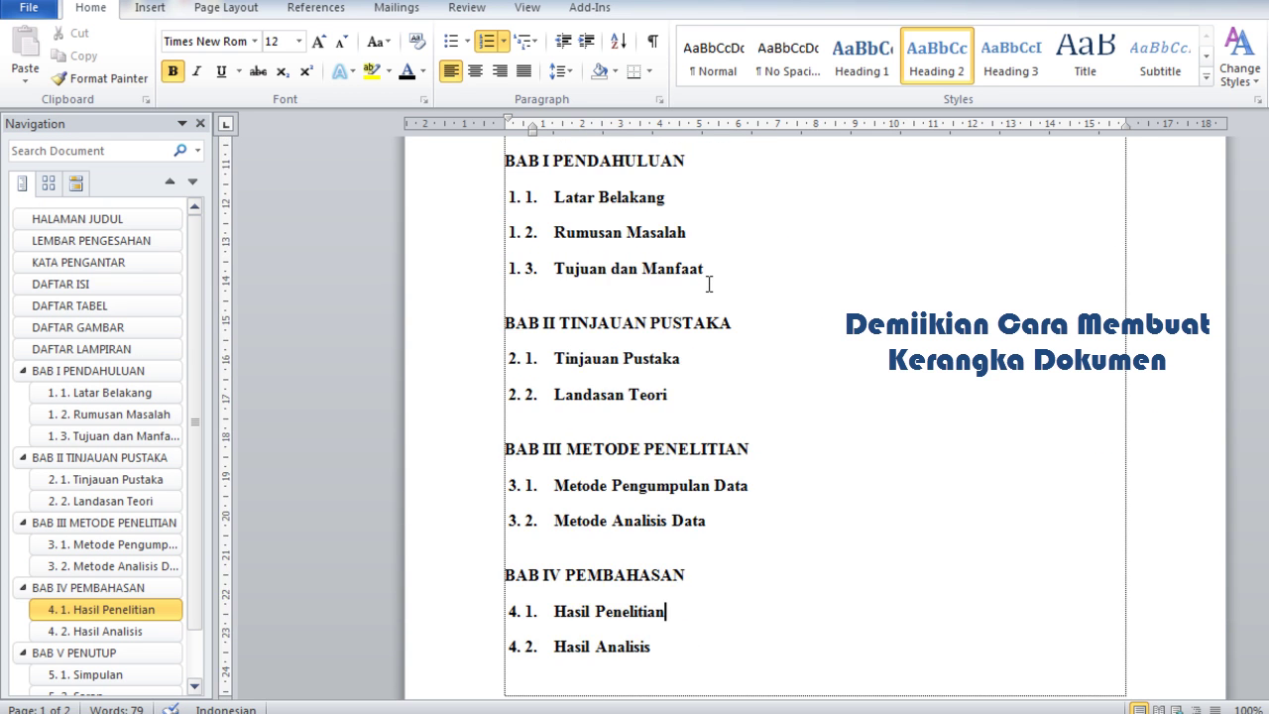